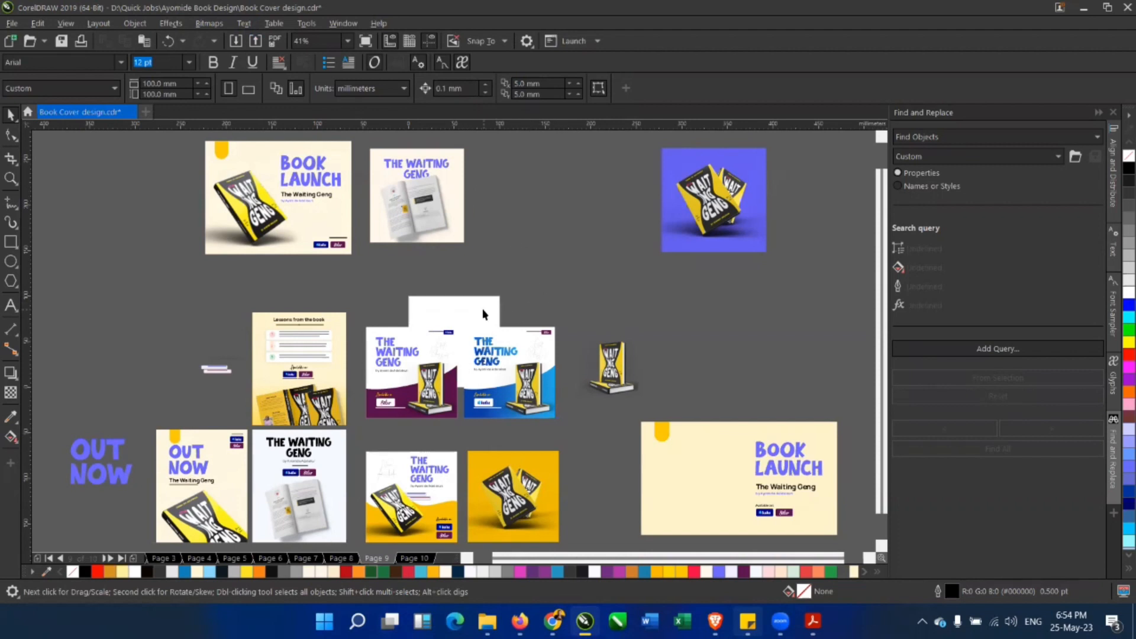
# Examine the promotional flyer designs for The Waiting Geng on page 9, including the purple and blue versions with the standing book.
pyautogui.press('z')
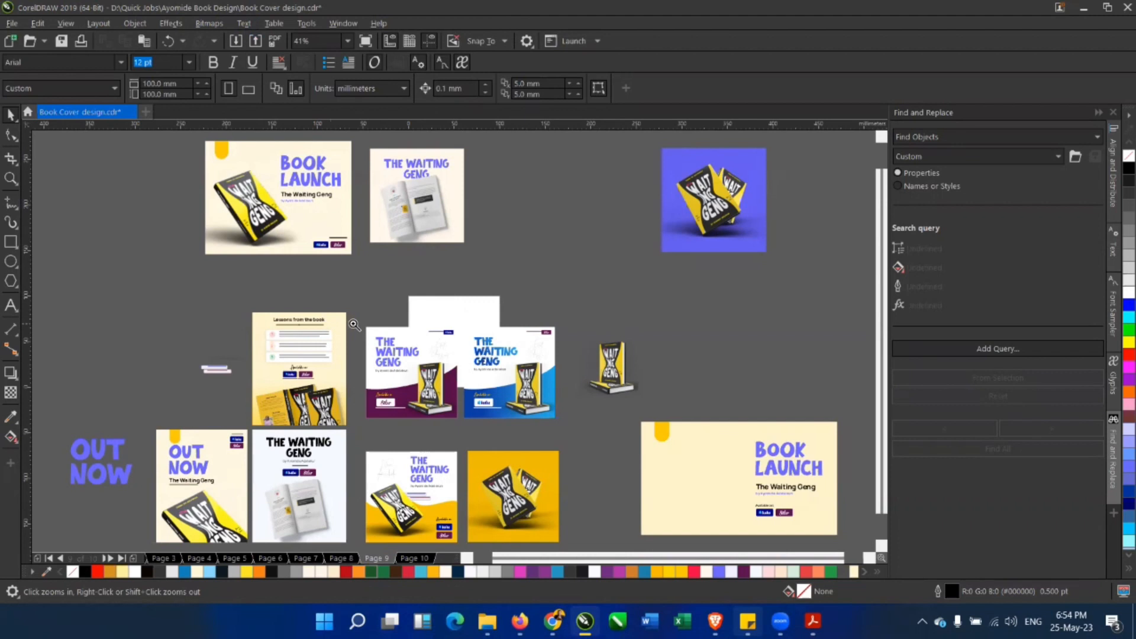
pyautogui.moveTo(359, 324); pyautogui.dragTo(560, 423)
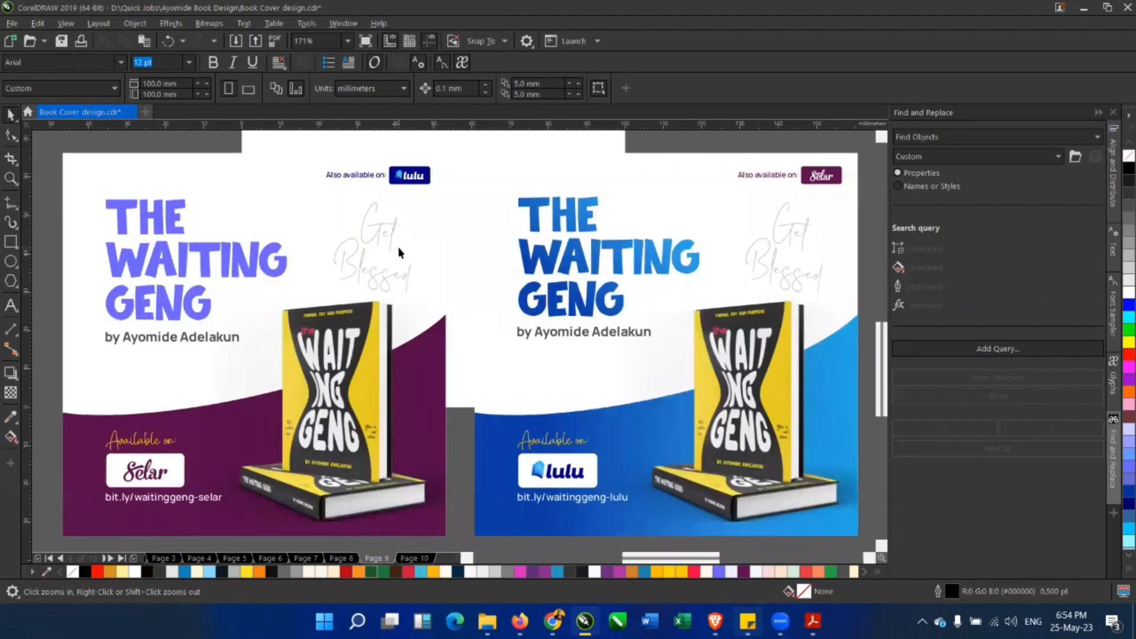
pyautogui.scroll(-2, 362, 244)
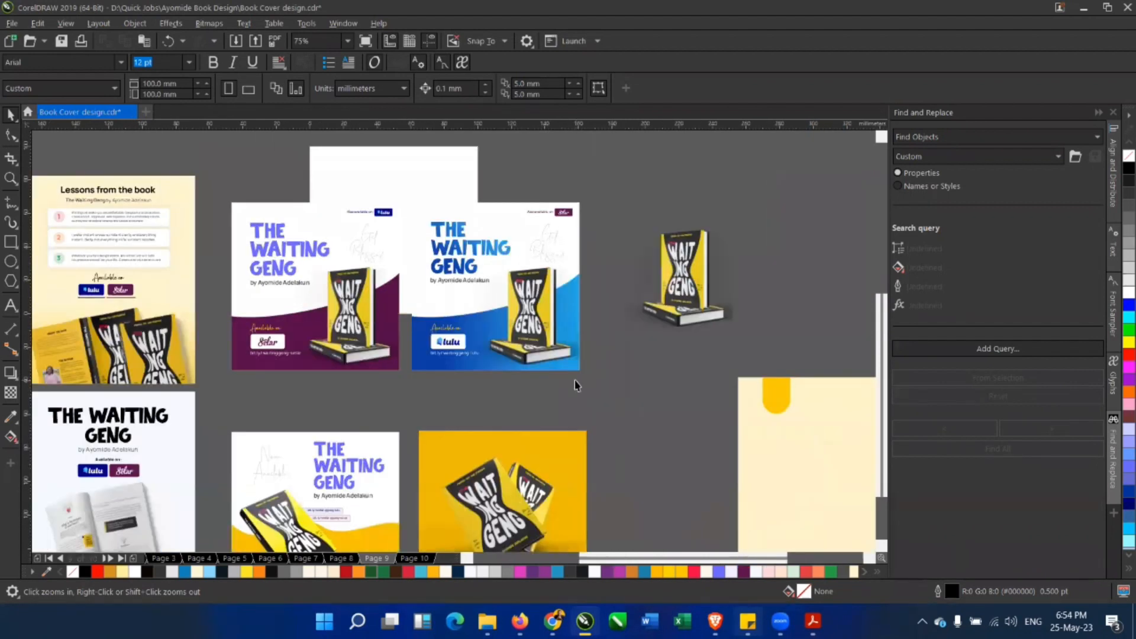
pyautogui.click(885, 540)
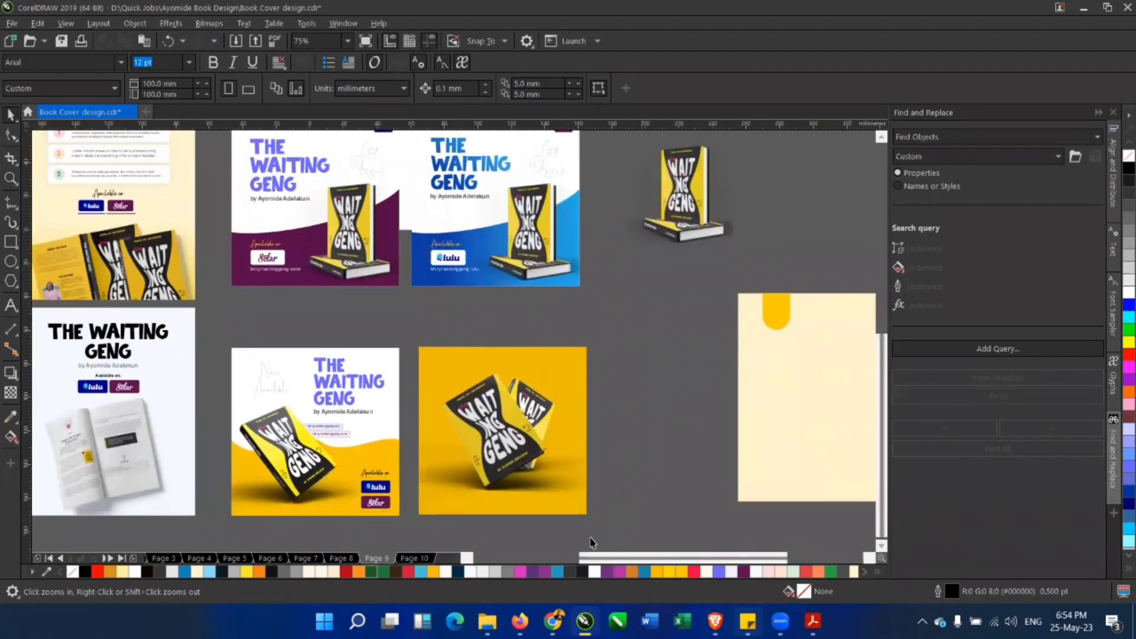
pyautogui.click(467, 558)
pyautogui.click(467, 559)
pyautogui.click(468, 558)
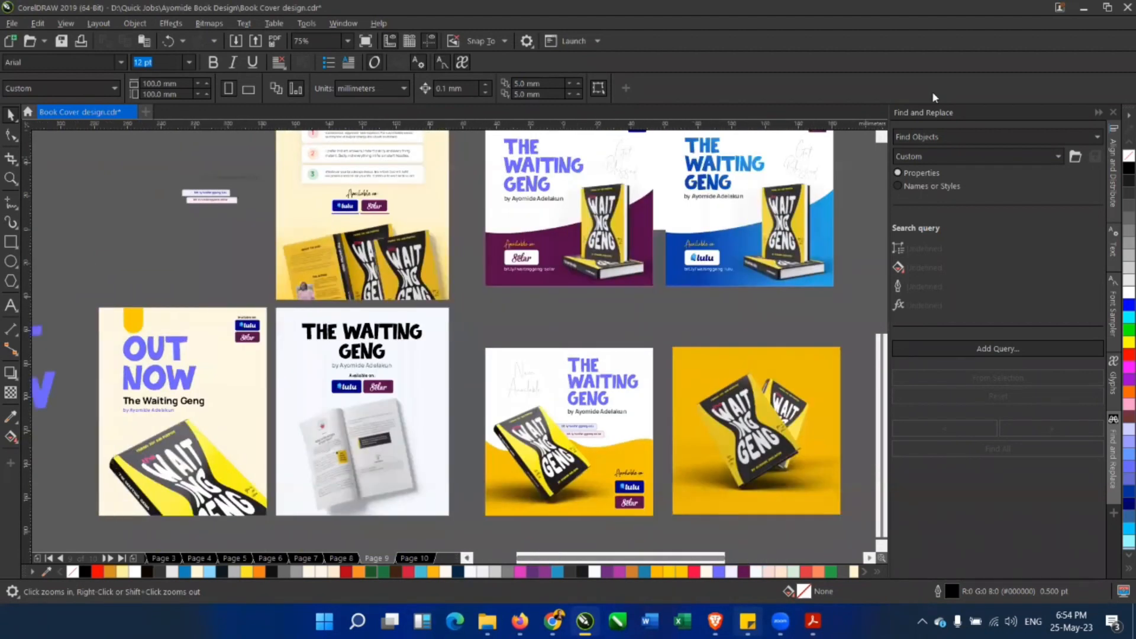
pyautogui.click(881, 138)
pyautogui.click(880, 138)
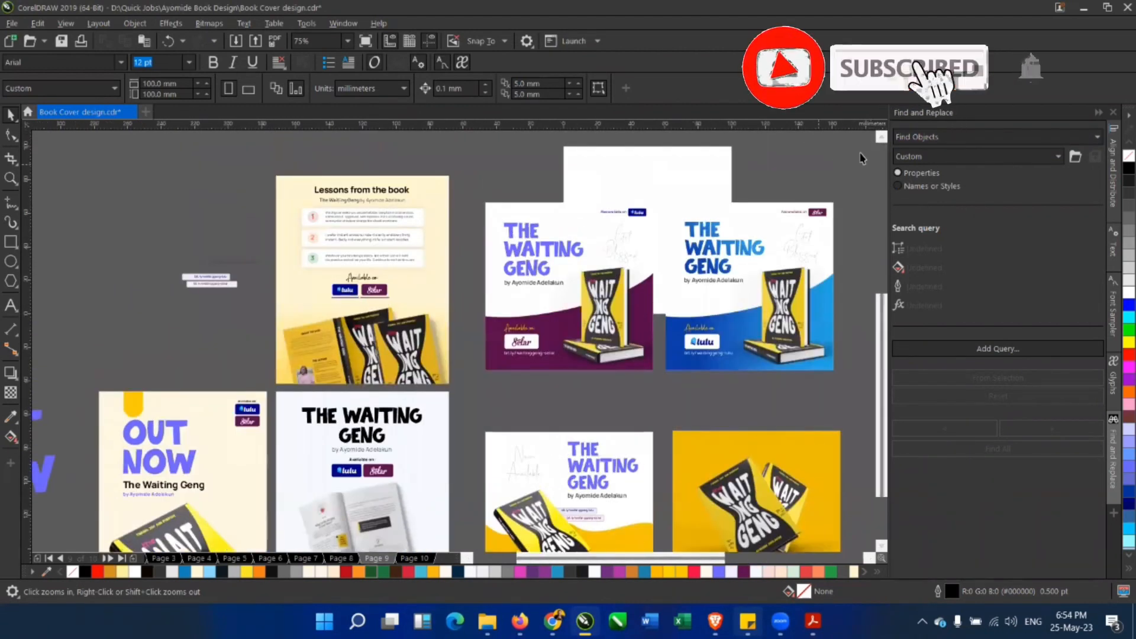
pyautogui.click(881, 139)
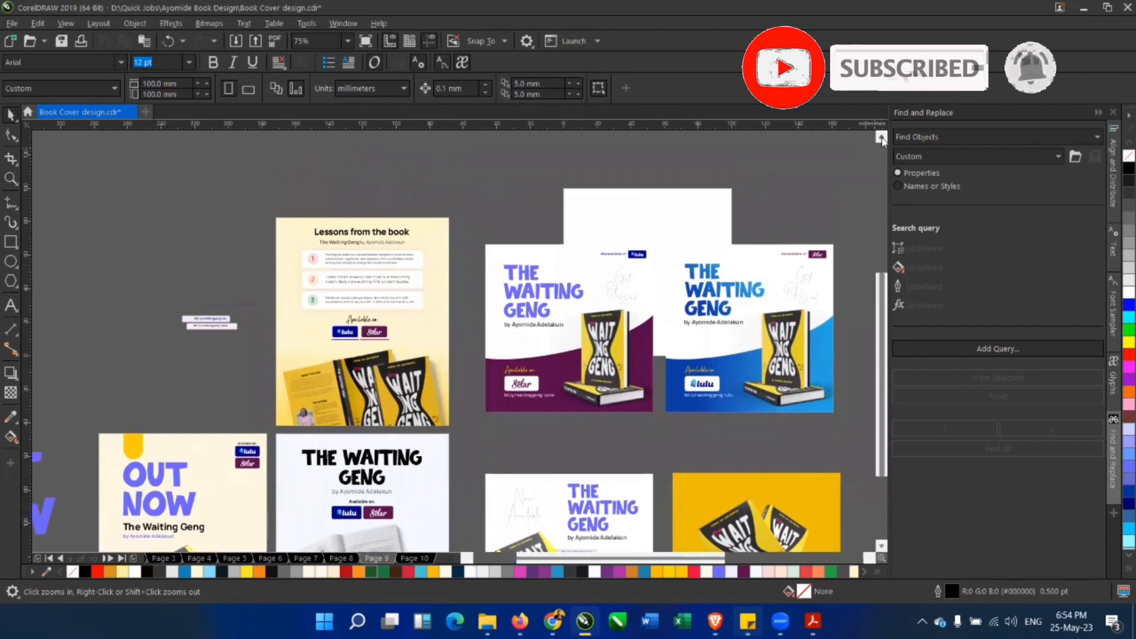
pyautogui.click(882, 548)
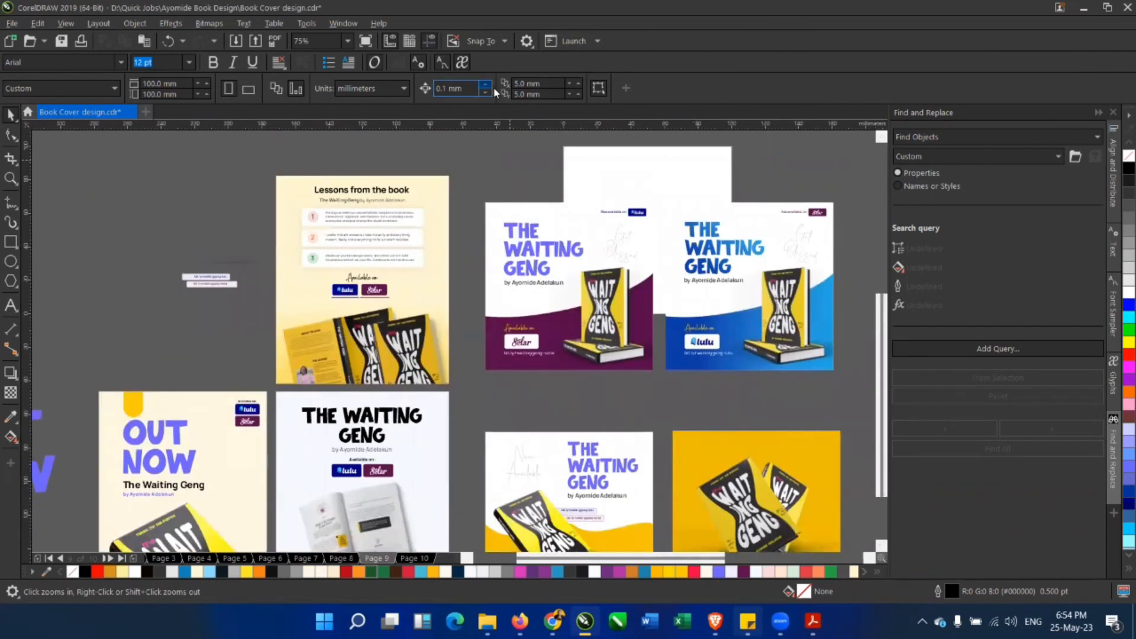
pyautogui.hotkey('alt', 't')
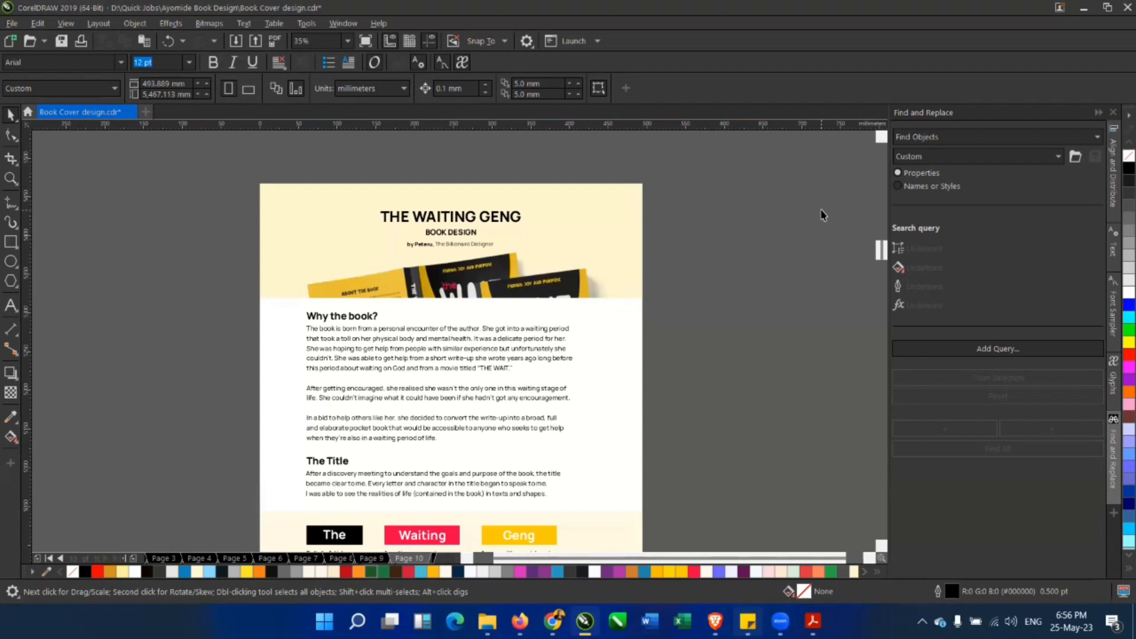
# Review the opening of the book design presentation on page 10, from the header through "Why the book?" to "The Title" section.
pyautogui.scroll(-1, 822, 214)
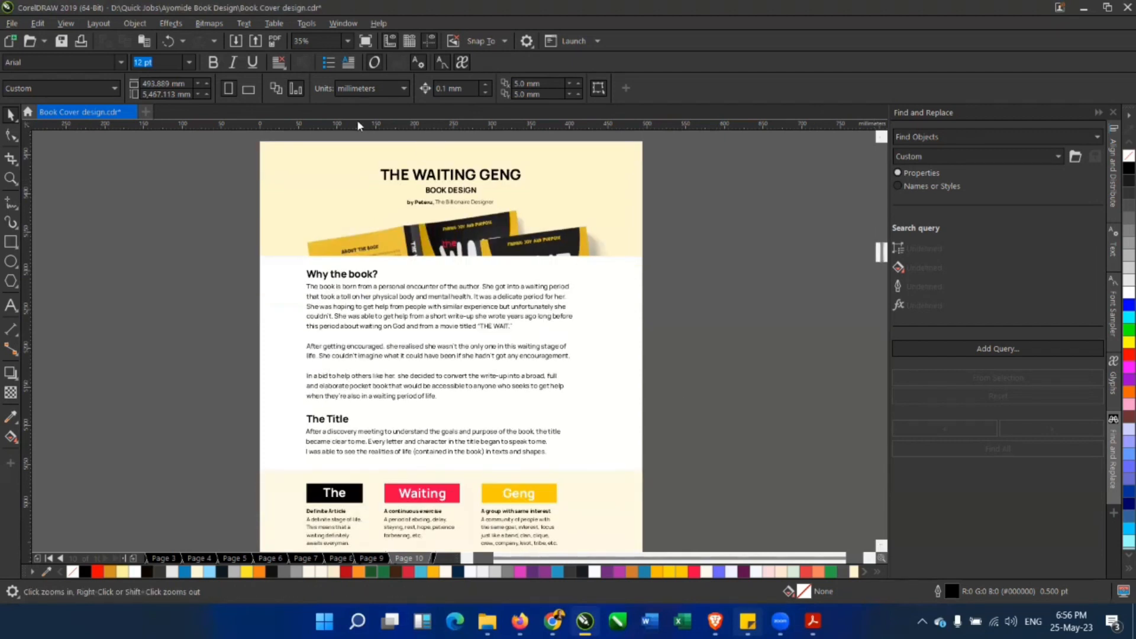
pyautogui.moveTo(253, 138); pyautogui.dragTo(648, 407)
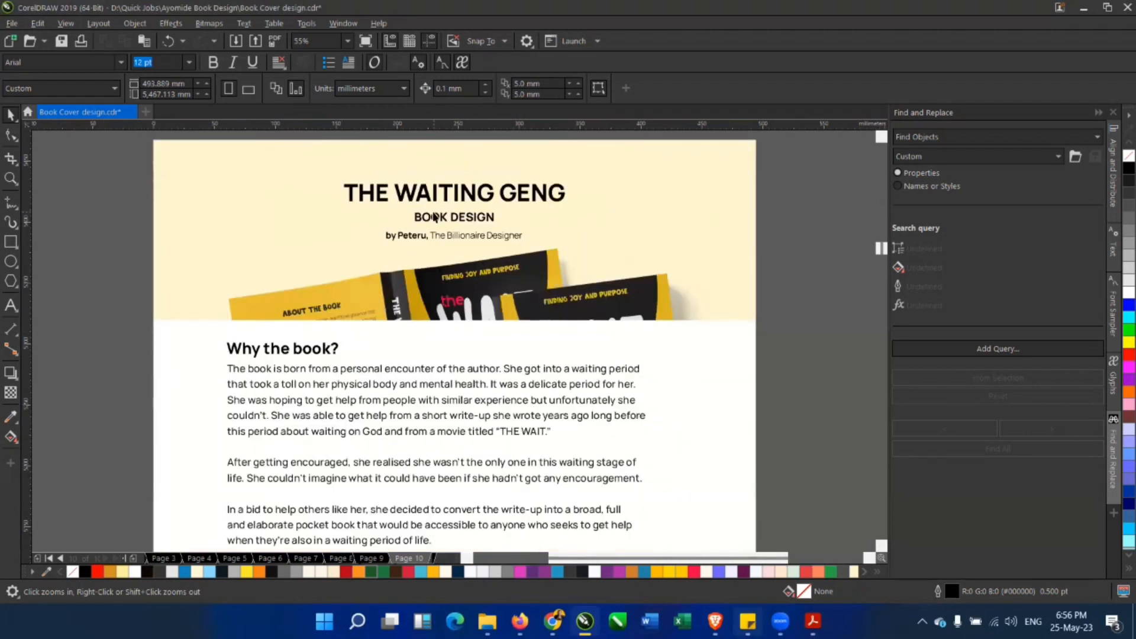
pyautogui.click(554, 395)
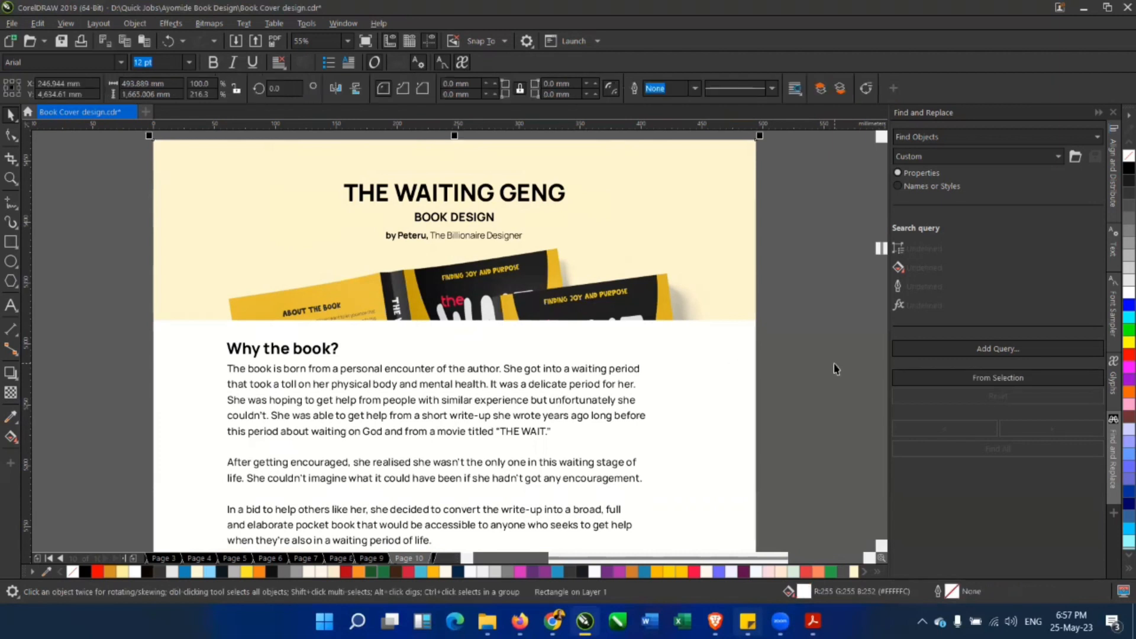
pyautogui.click(788, 332)
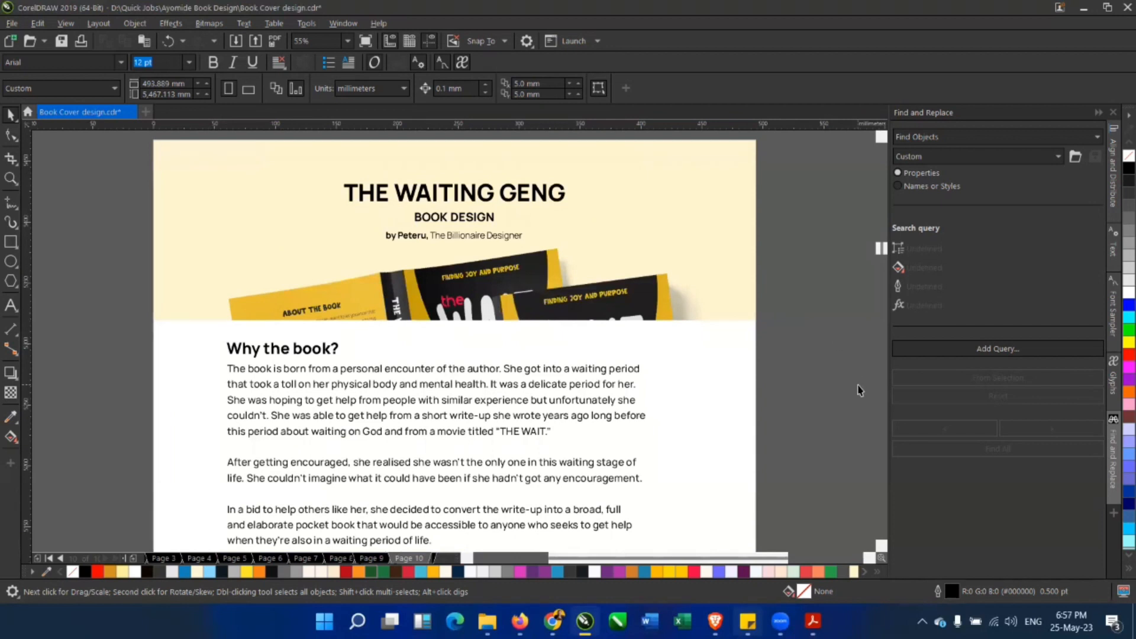
pyautogui.click(881, 547)
pyautogui.click(881, 547)
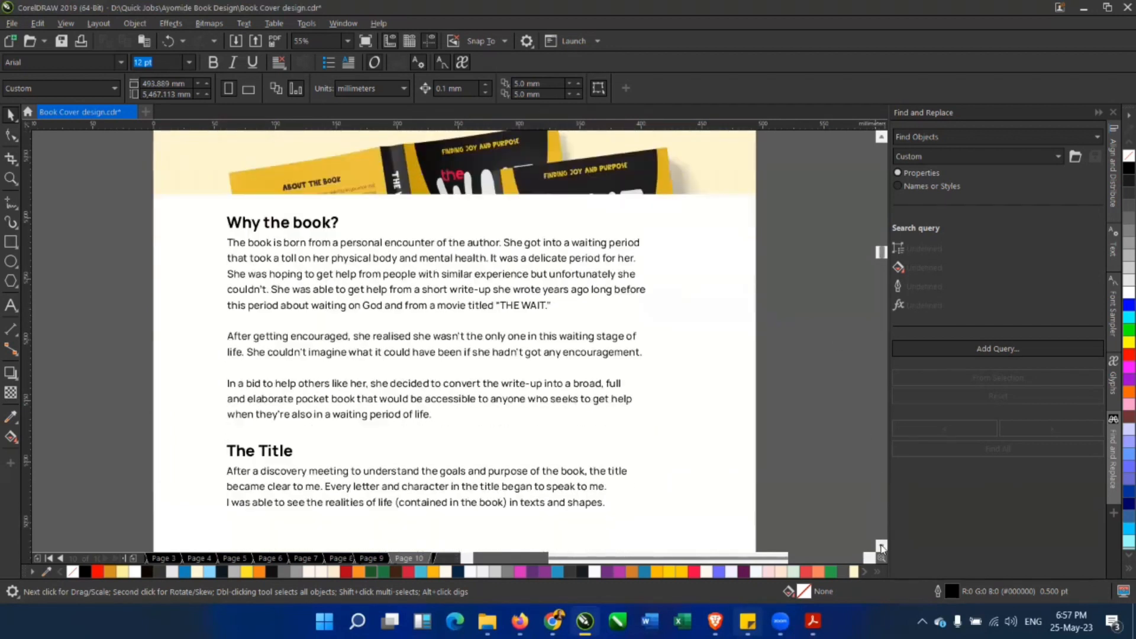
pyautogui.click(881, 548)
pyautogui.click(881, 547)
pyautogui.click(881, 547)
pyautogui.click(881, 547)
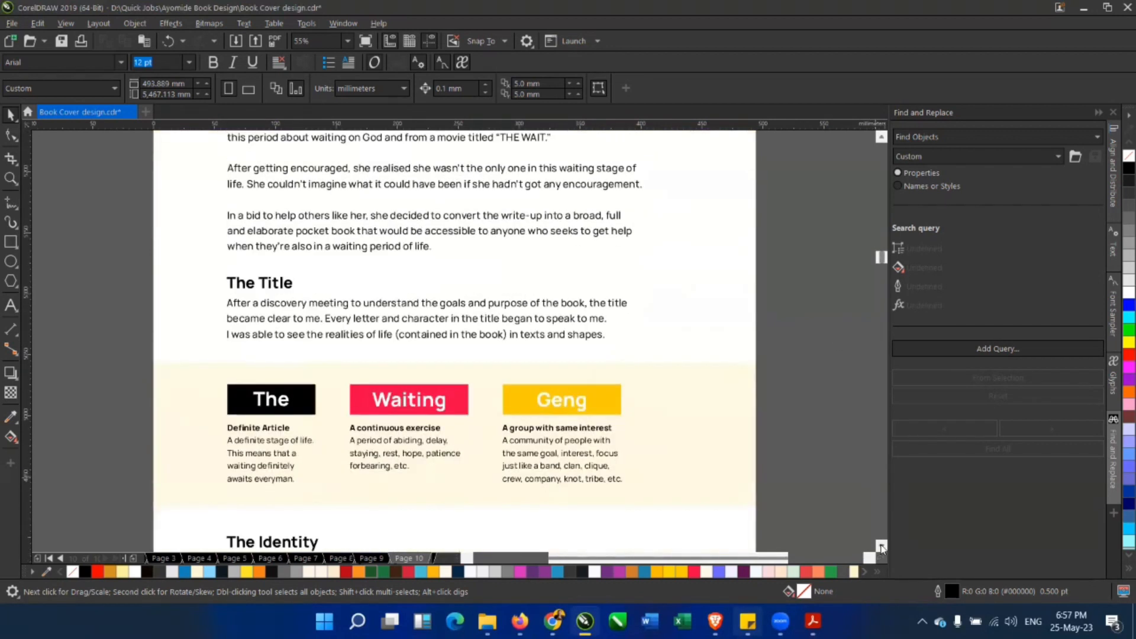
pyautogui.click(881, 547)
pyautogui.click(881, 547)
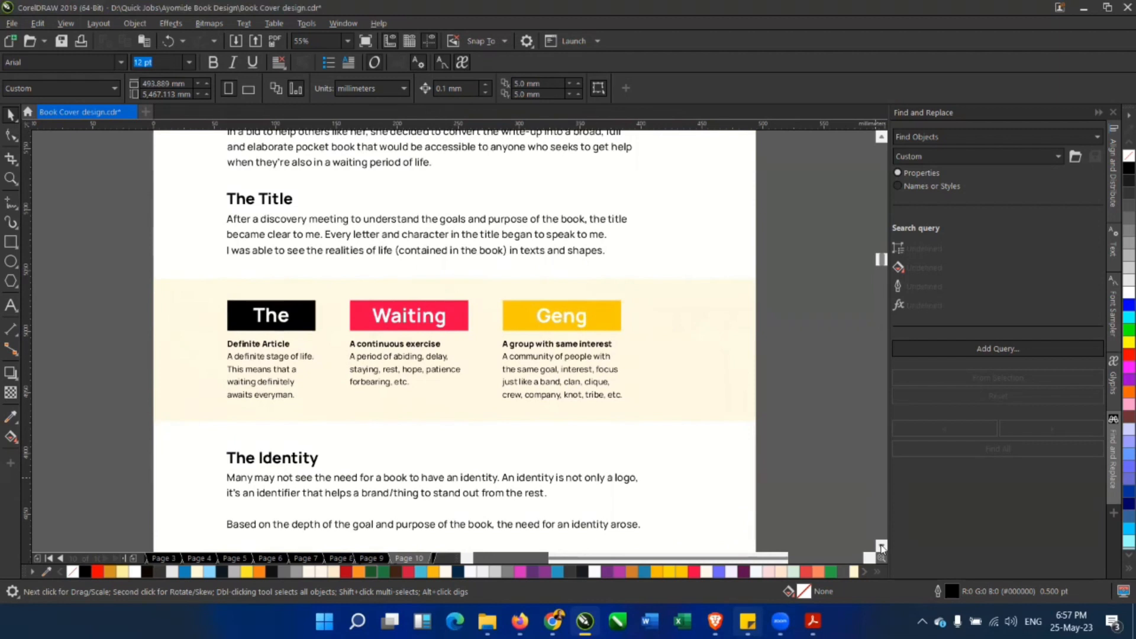
# Review the "The Identity" and "The Hour Glass" sections of the book design presentation.
pyautogui.click(882, 548)
pyautogui.click(882, 548)
pyautogui.click(882, 548)
pyautogui.click(882, 547)
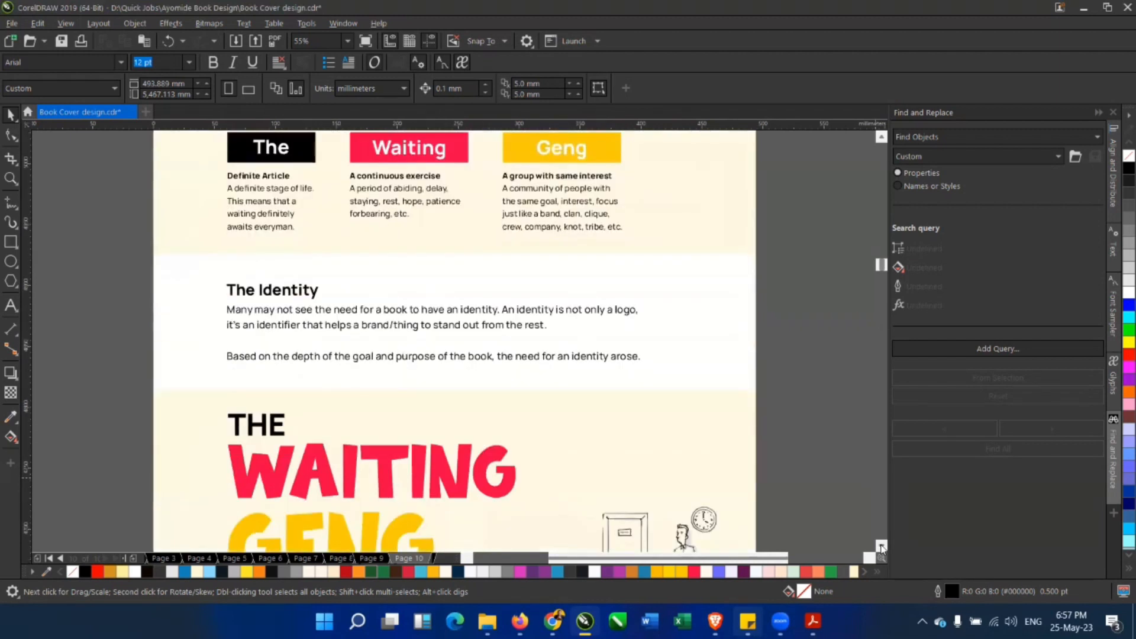
pyautogui.click(882, 547)
pyautogui.click(881, 547)
pyautogui.click(881, 548)
pyautogui.click(882, 547)
pyautogui.click(882, 547)
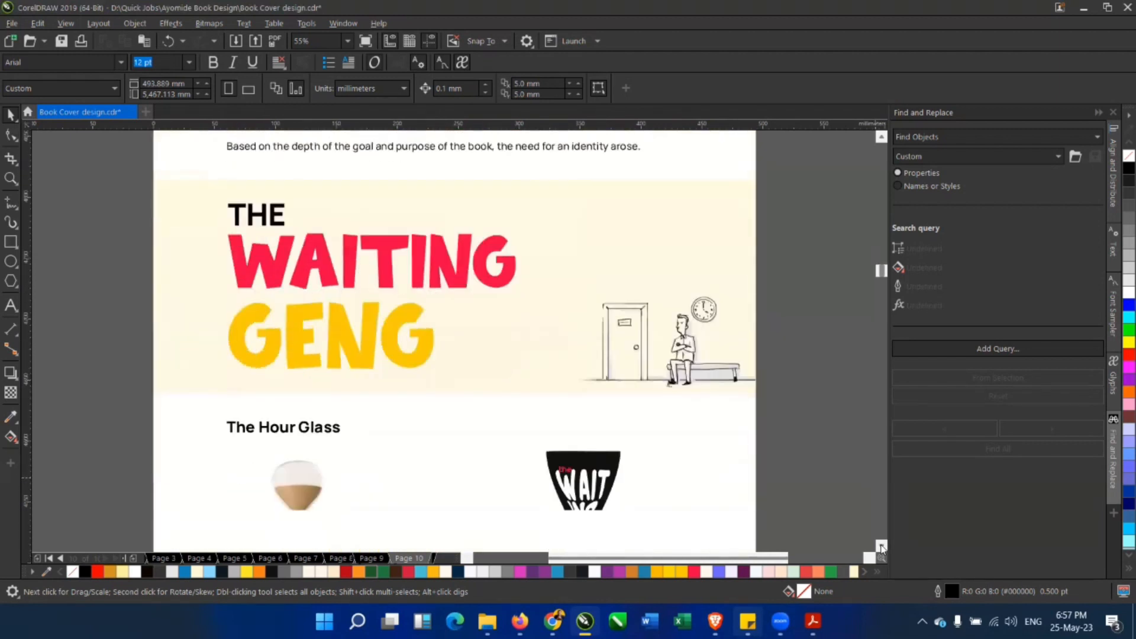
pyautogui.click(882, 547)
pyautogui.click(882, 548)
pyautogui.click(882, 548)
pyautogui.click(881, 547)
pyautogui.click(882, 547)
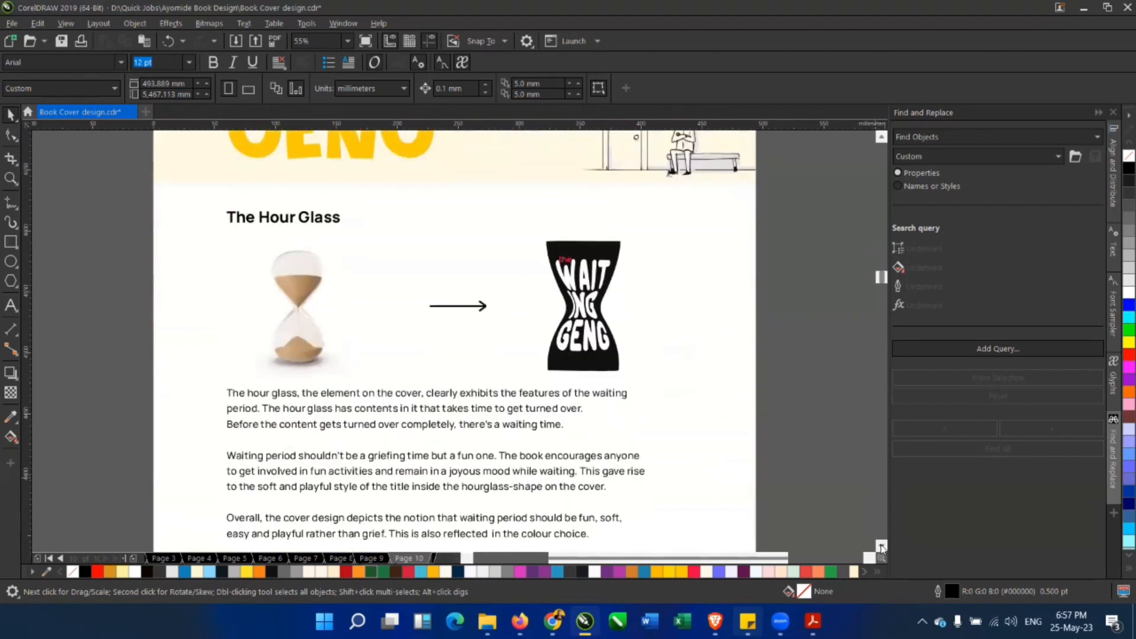
pyautogui.click(882, 548)
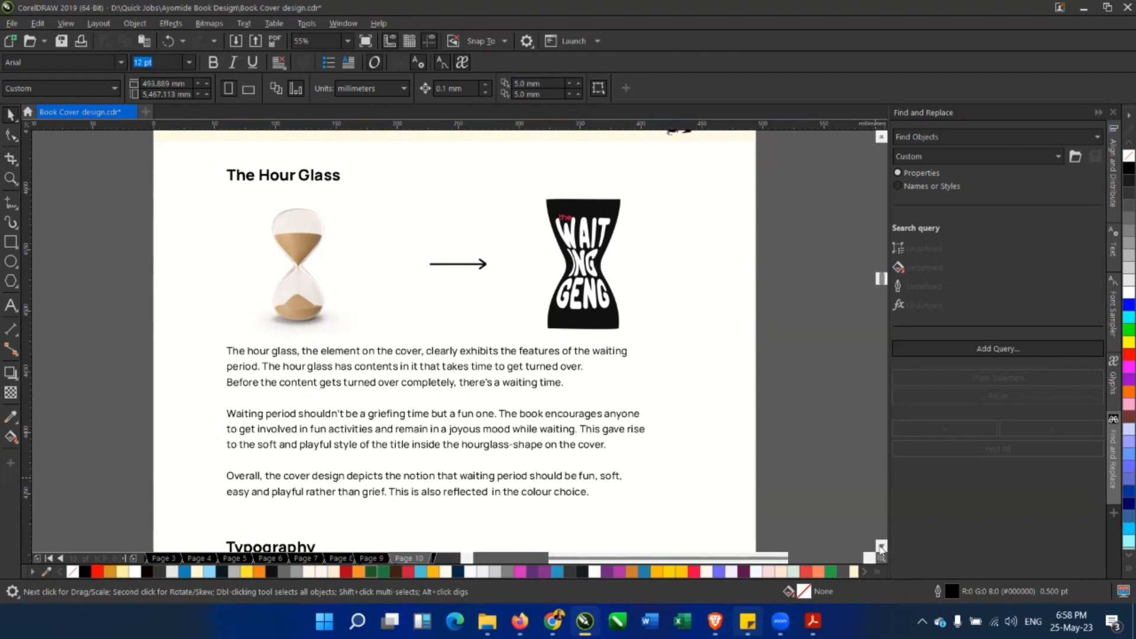
# Review the "Typography" section, including the hourglass lettering concept and its black, red and yellow colour versions.
pyautogui.scroll(-5, 880, 549)
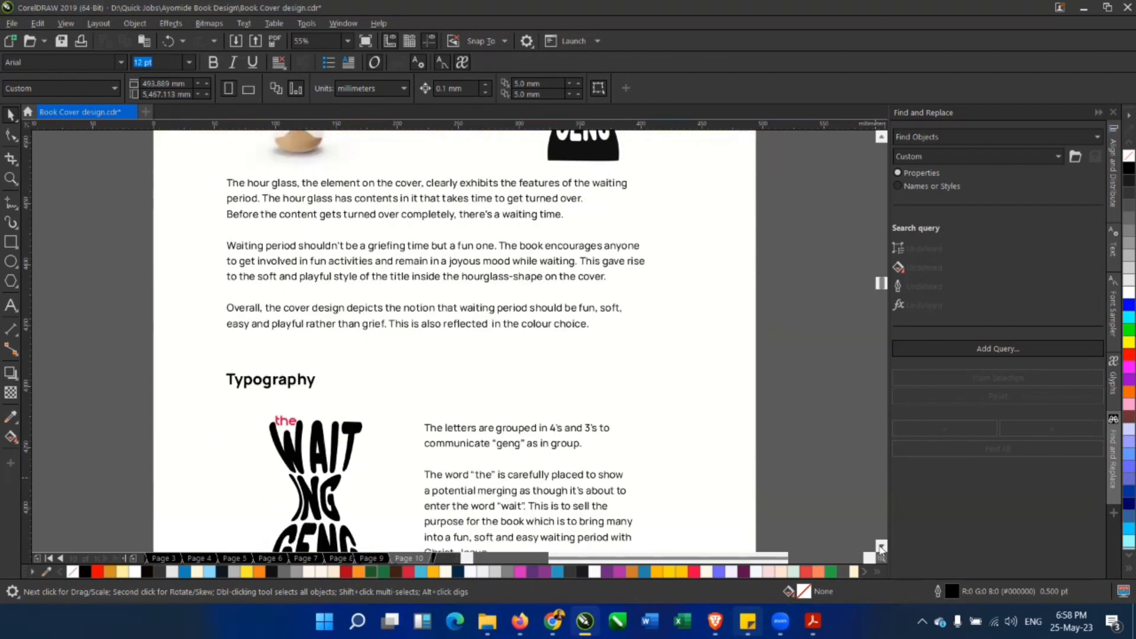
pyautogui.scroll(-3, 881, 549)
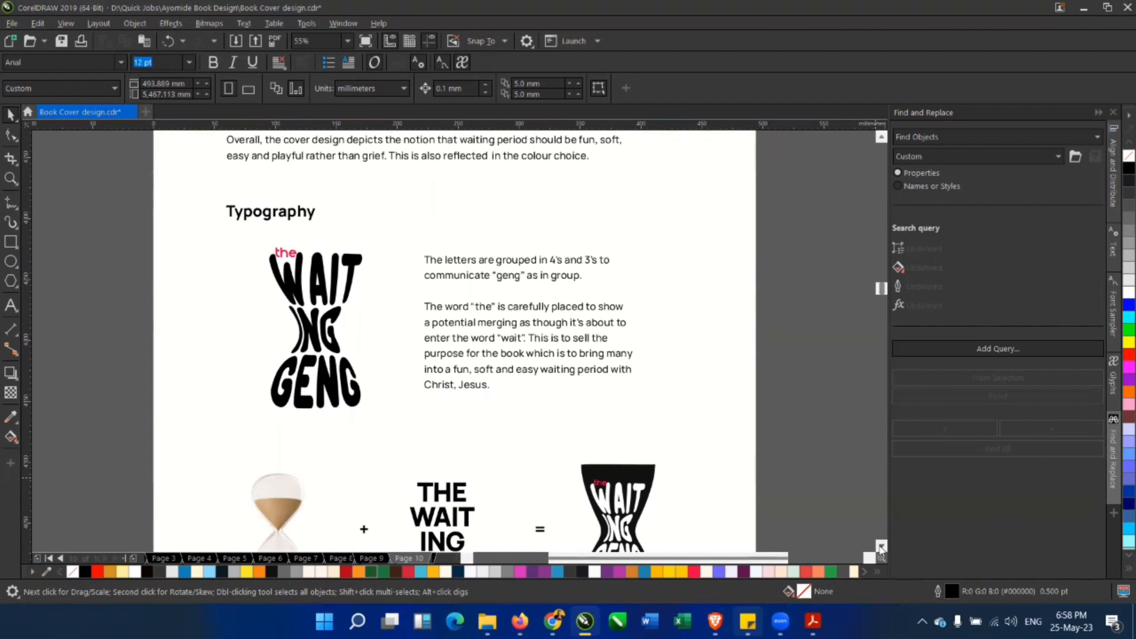
pyautogui.scroll(-5, 880, 549)
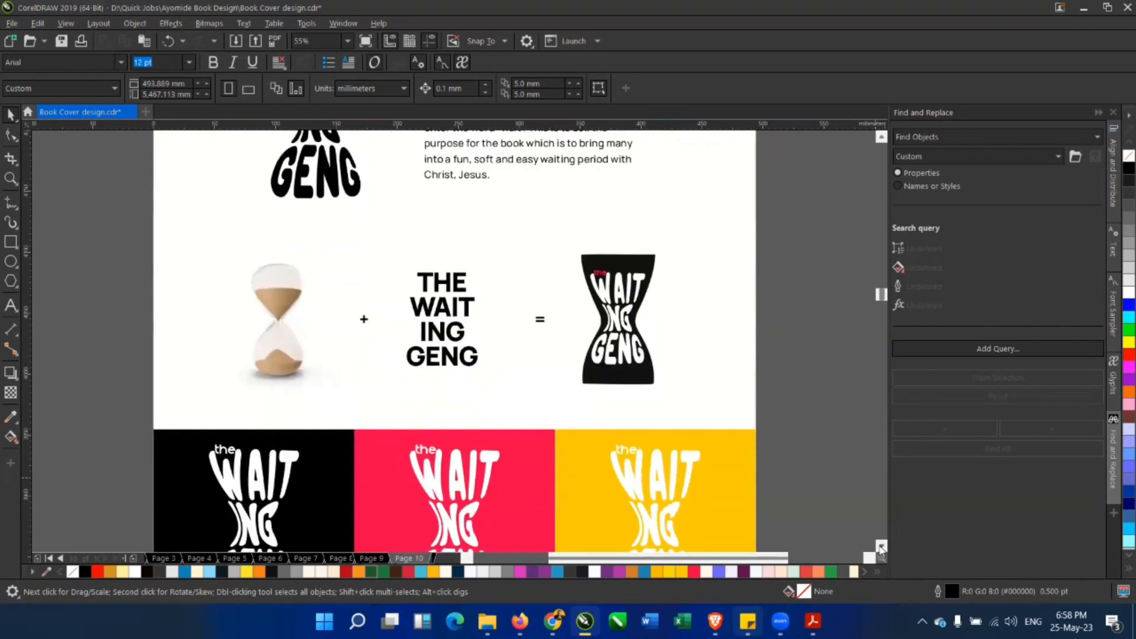
pyautogui.scroll(-3, 881, 550)
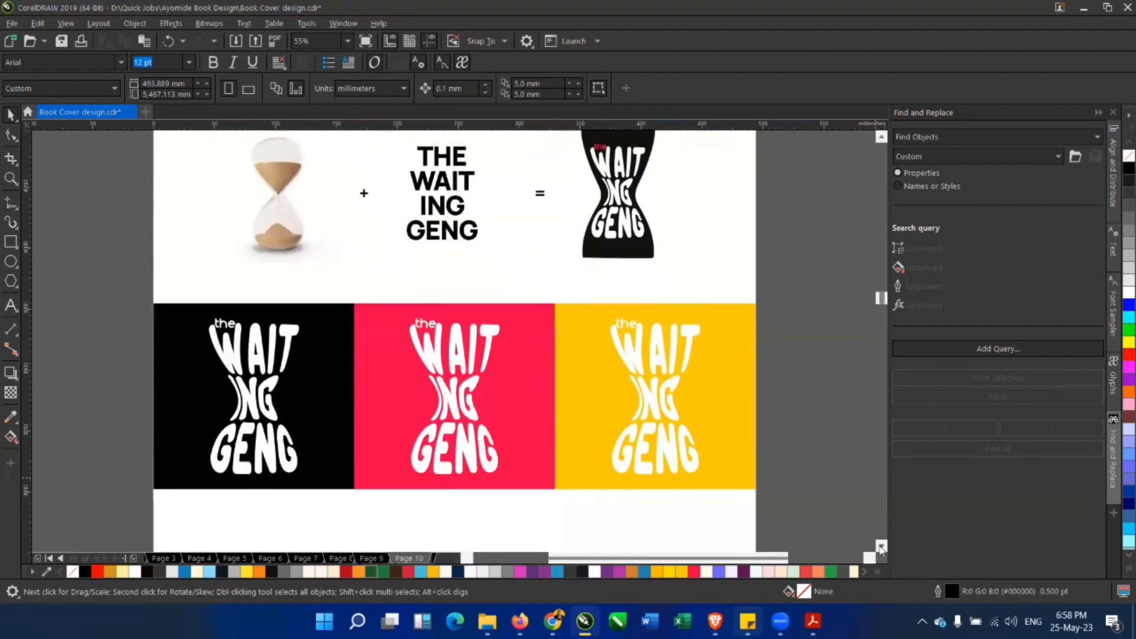
# Examine the book mockups in the presentation, from the tilted single cover to the open inner-page spread.
pyautogui.scroll(-8, 881, 549)
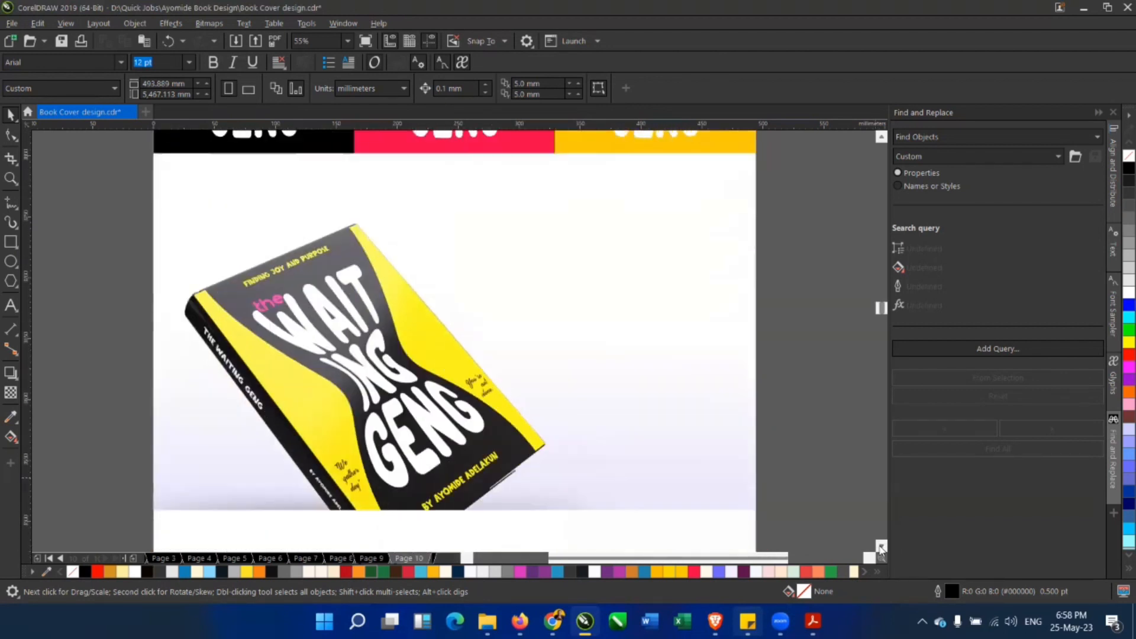
pyautogui.scroll(-1, 880, 549)
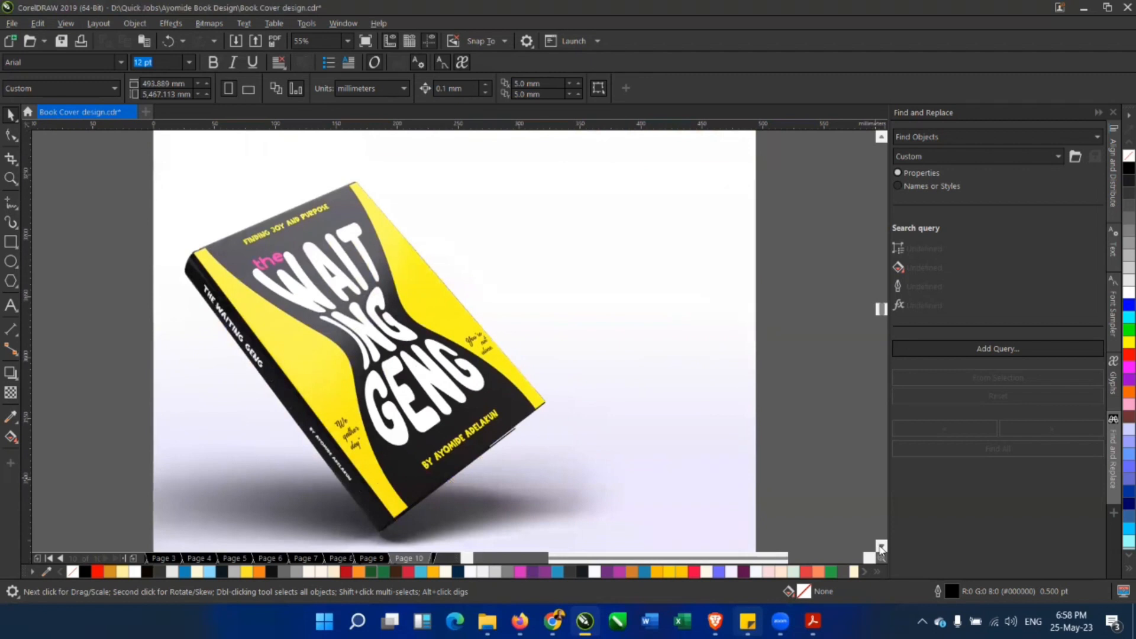
pyautogui.scroll(-1, 880, 549)
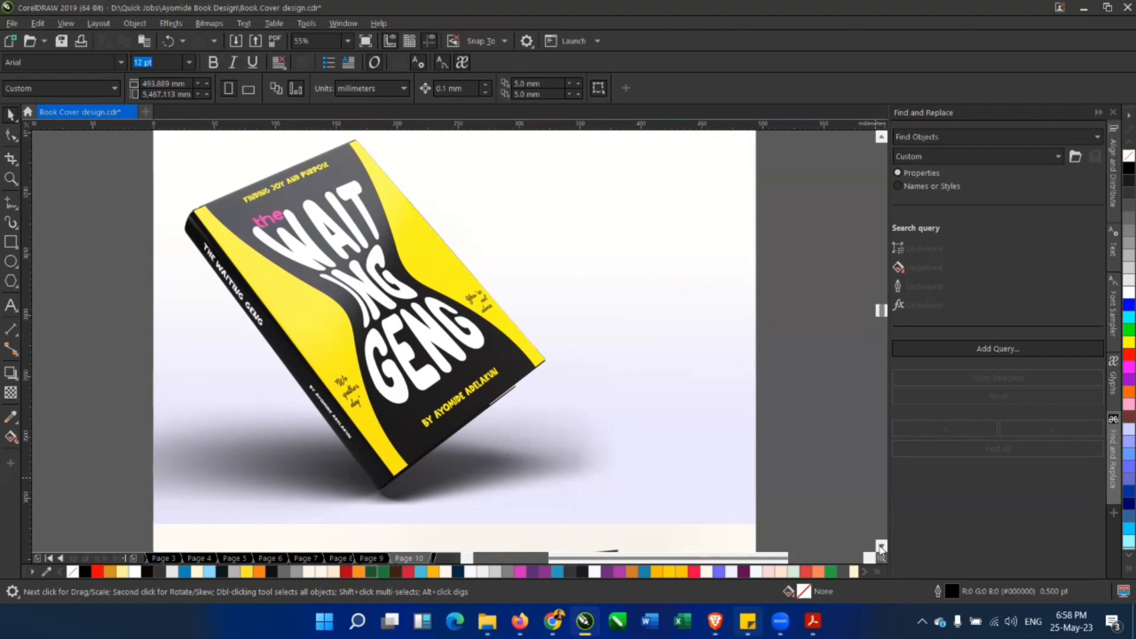
pyautogui.scroll(-10, 881, 549)
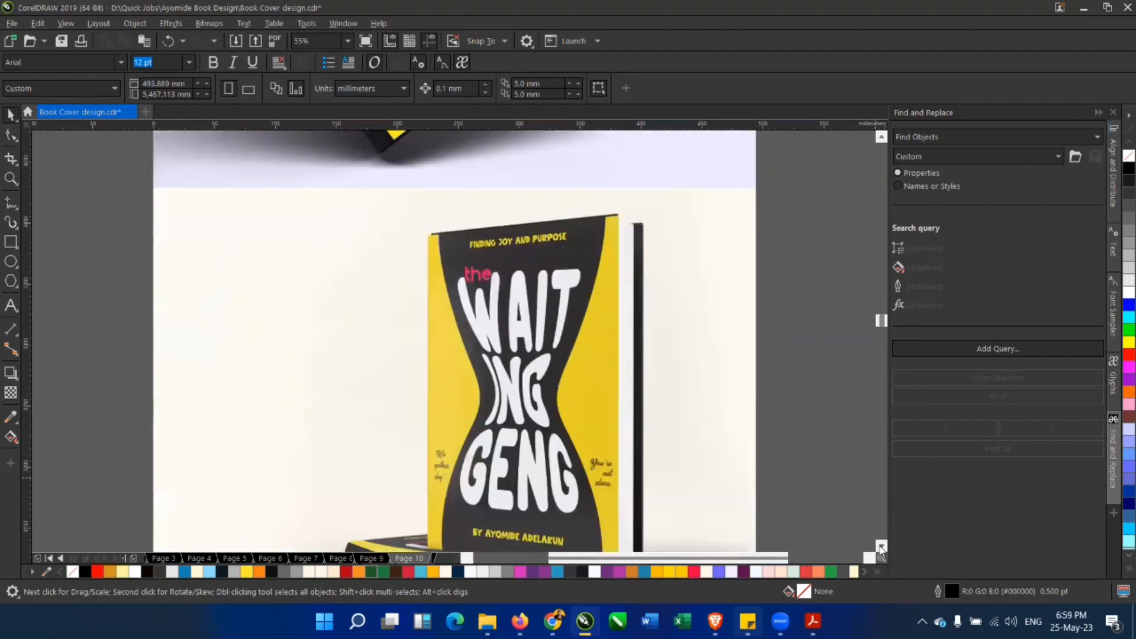
pyautogui.scroll(-10, 881, 549)
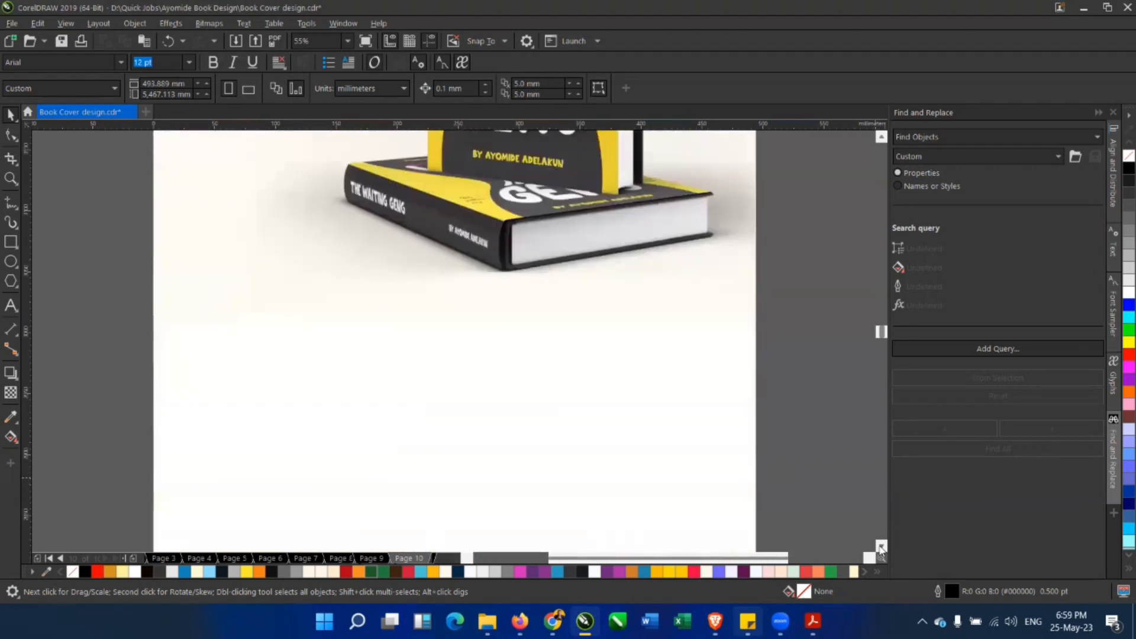
pyautogui.scroll(-10, 882, 549)
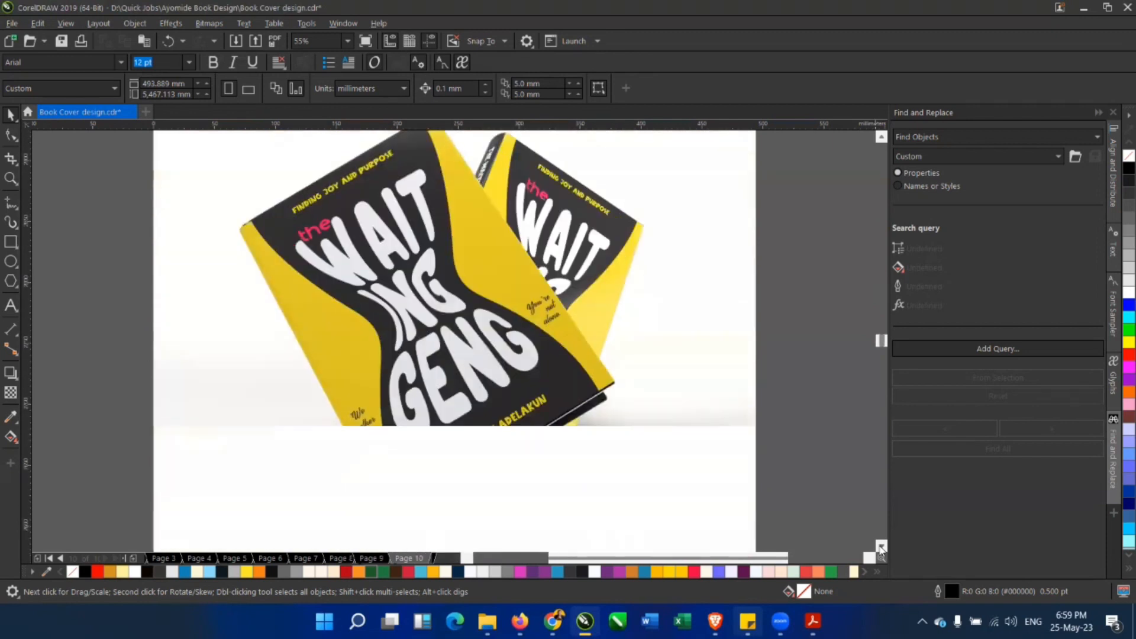
pyautogui.scroll(-10, 882, 548)
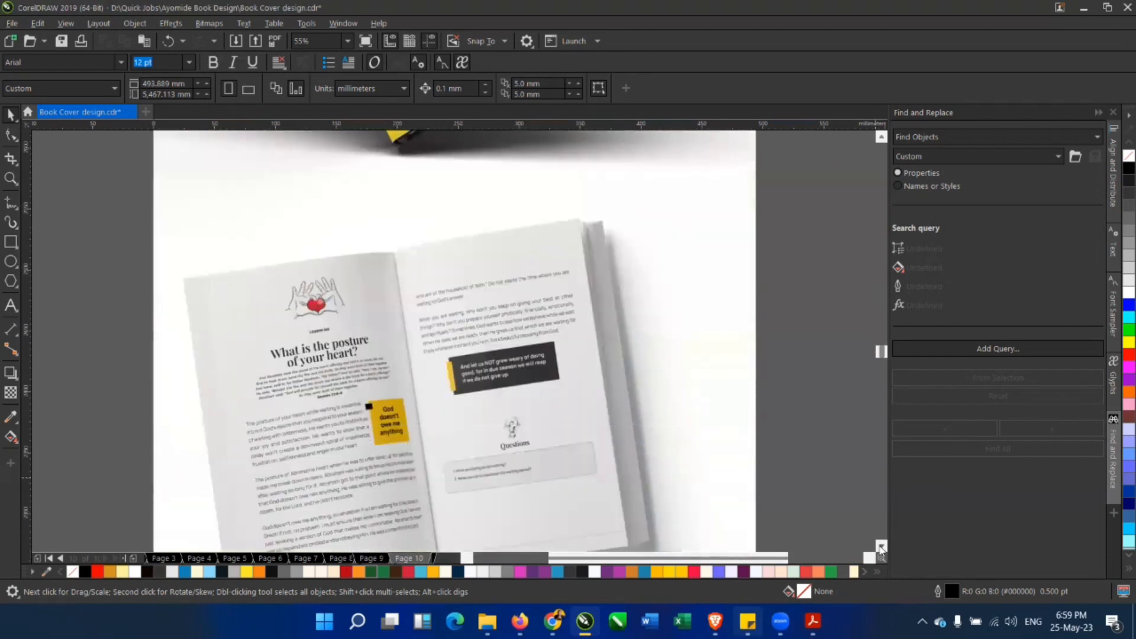
pyautogui.scroll(-5, 881, 549)
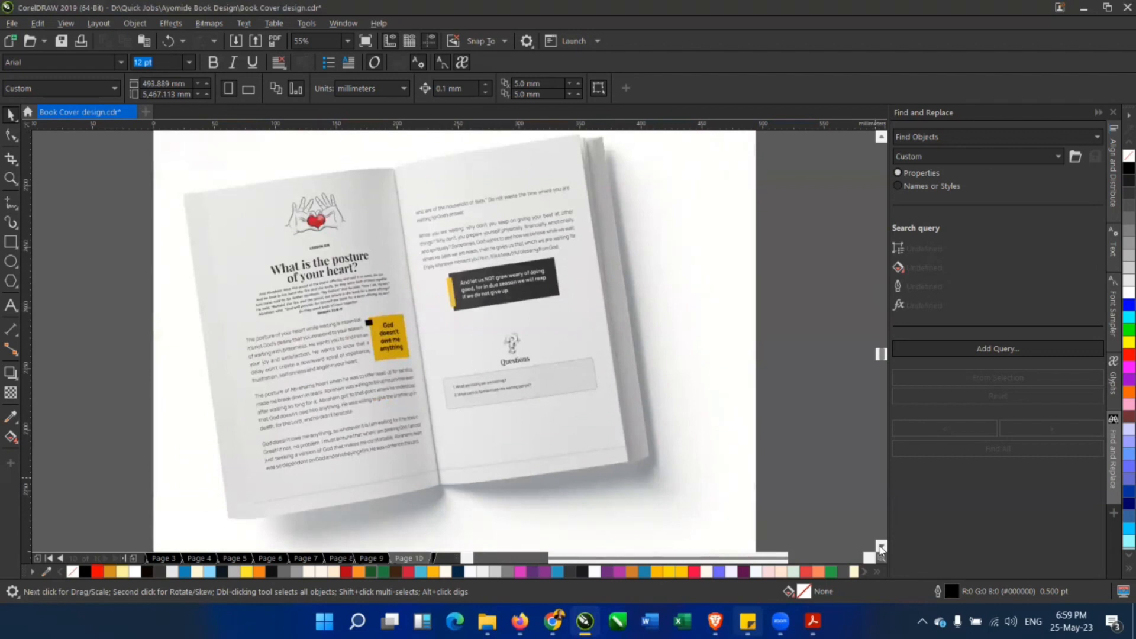
# Review the "Pages Layout" and "Meet the Author" sections of the presentation.
pyautogui.scroll(-10, 881, 549)
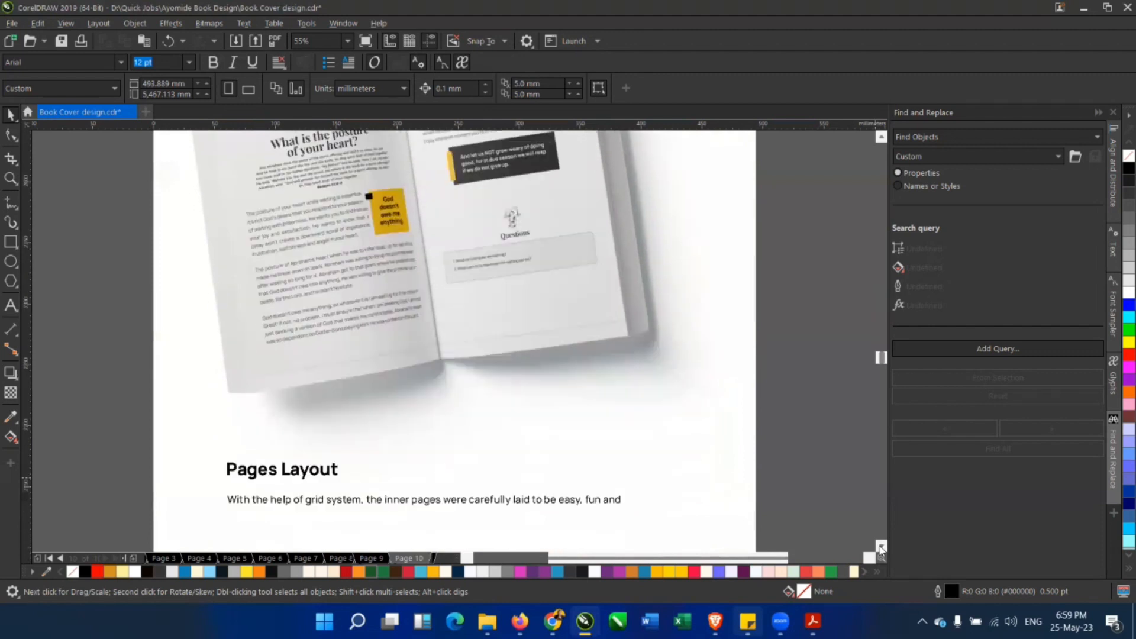
pyautogui.scroll(-14, 882, 549)
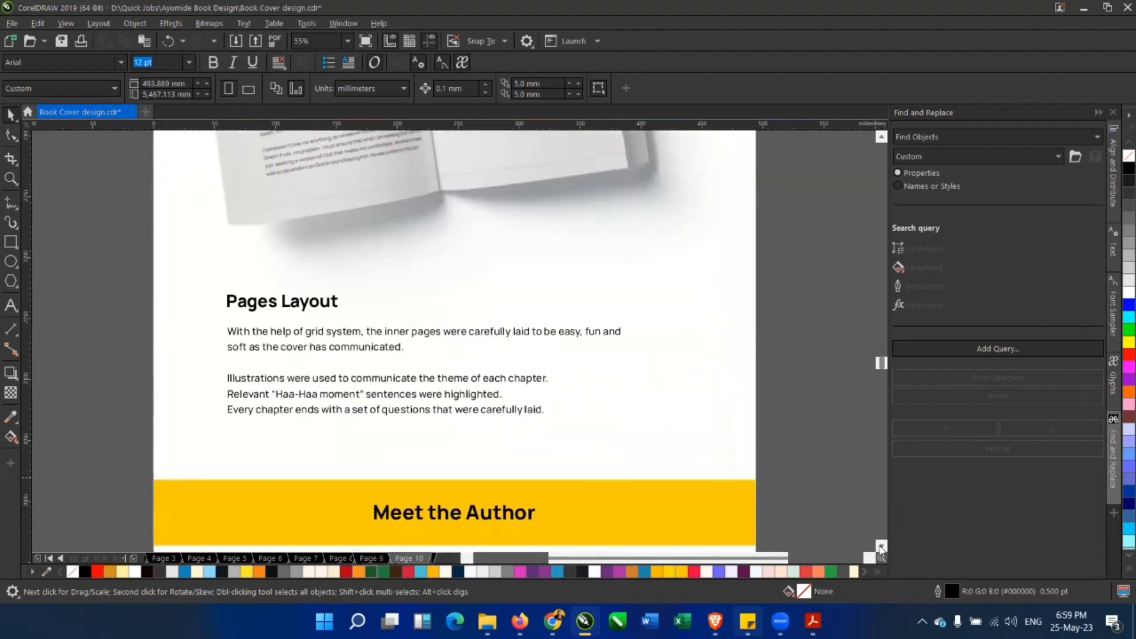
pyautogui.scroll(-8, 881, 549)
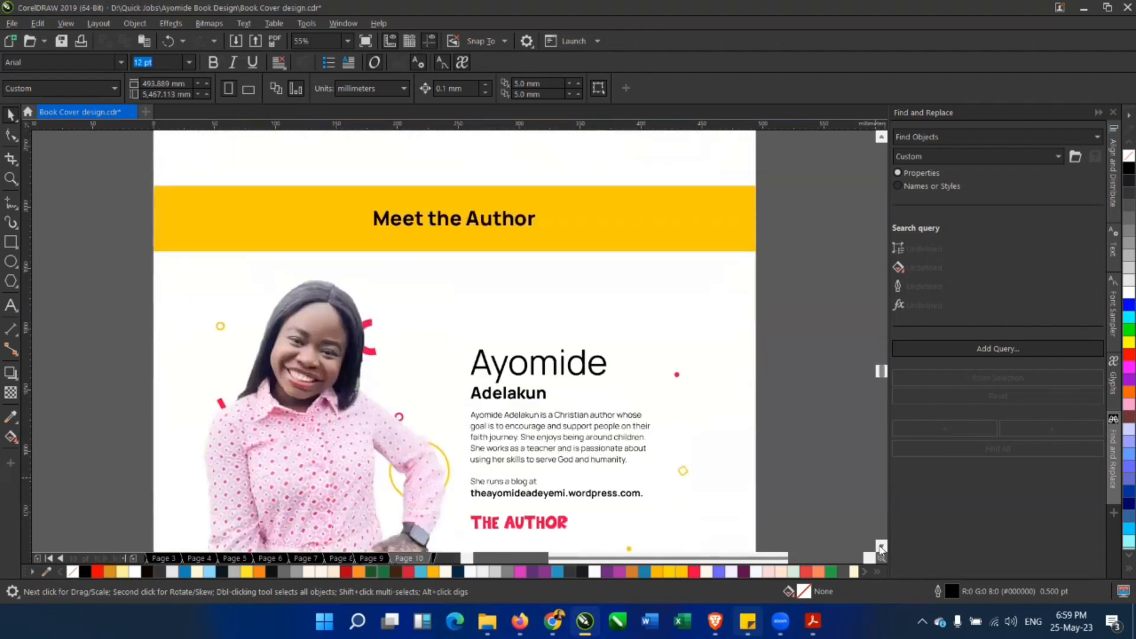
# Review the promotional flyers in the "Communications & Marketing" section of the book design presentation.
pyautogui.scroll(-2, 882, 548)
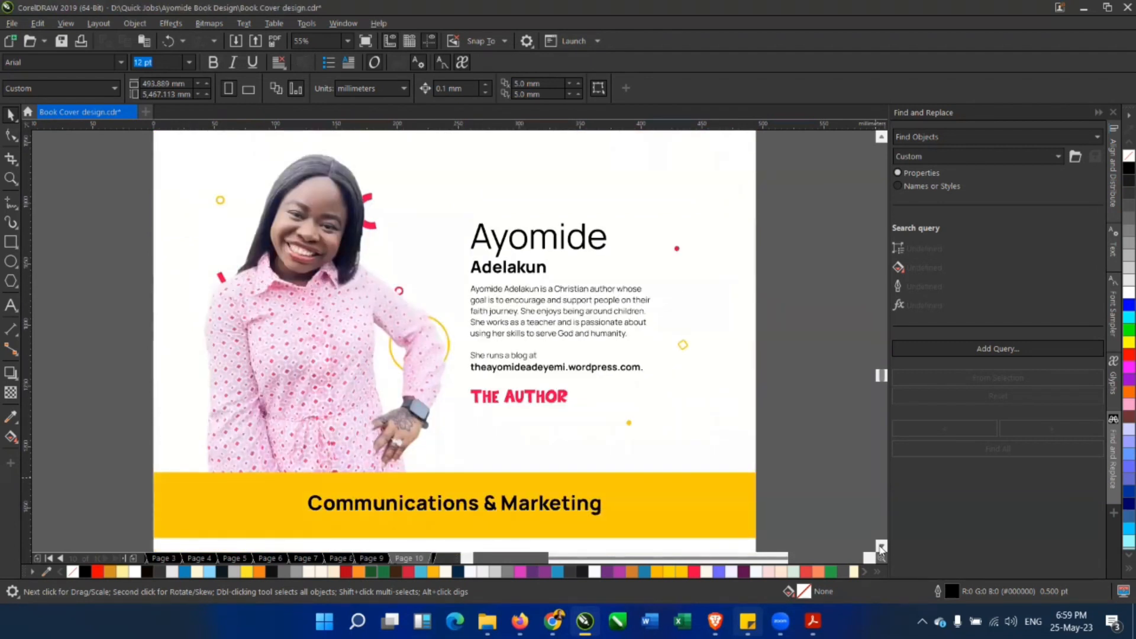
pyautogui.scroll(-8, 881, 548)
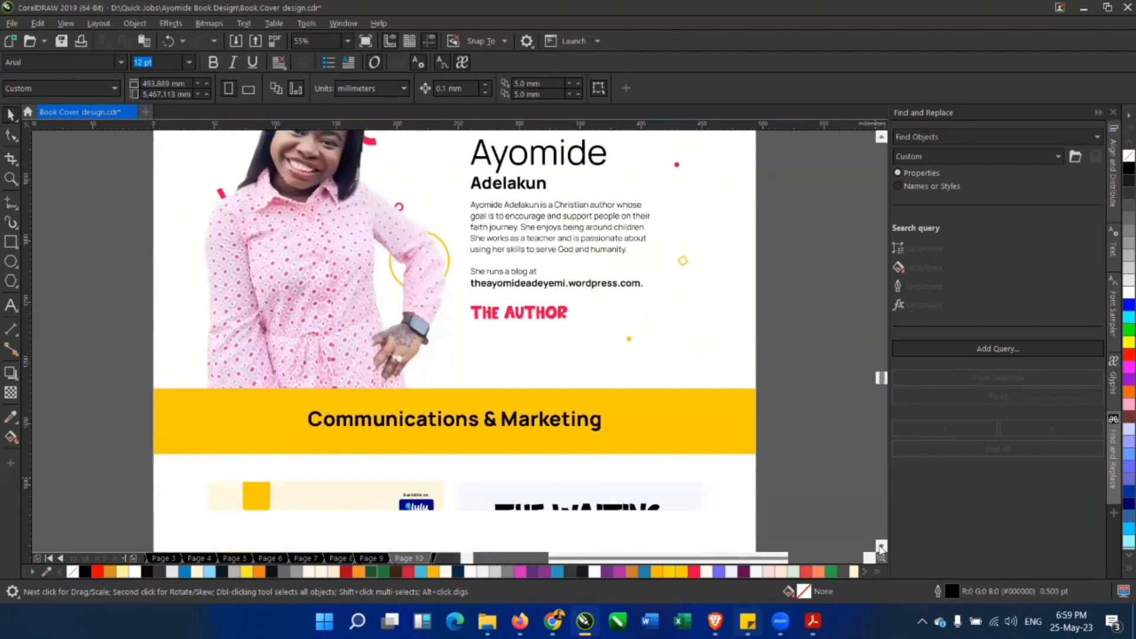
pyautogui.scroll(-10, 881, 548)
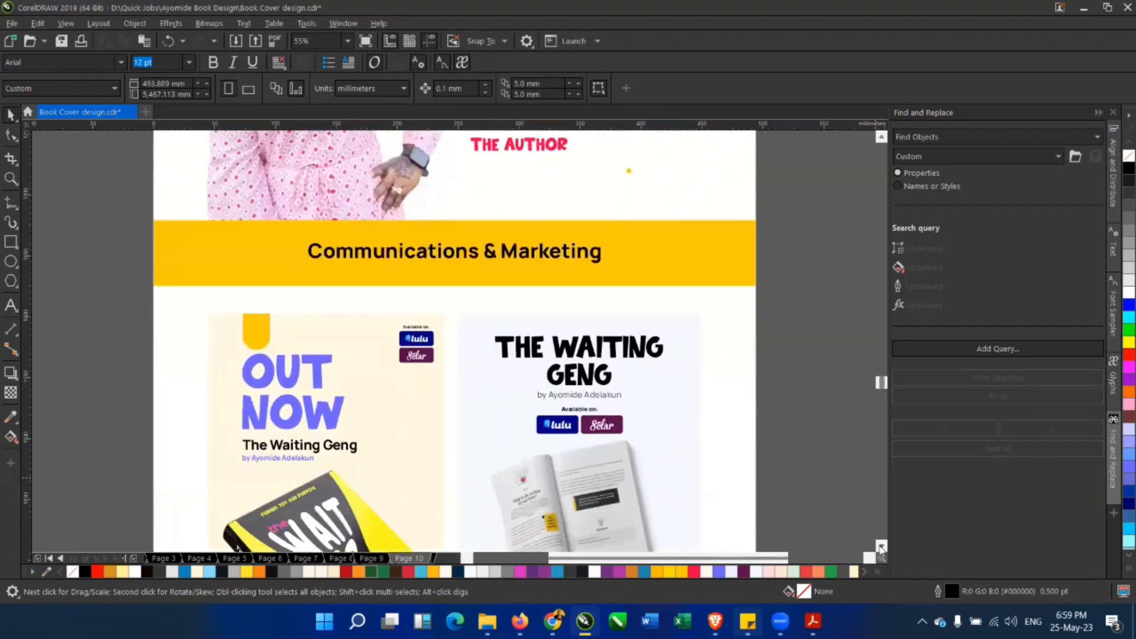
pyautogui.scroll(-2, 881, 549)
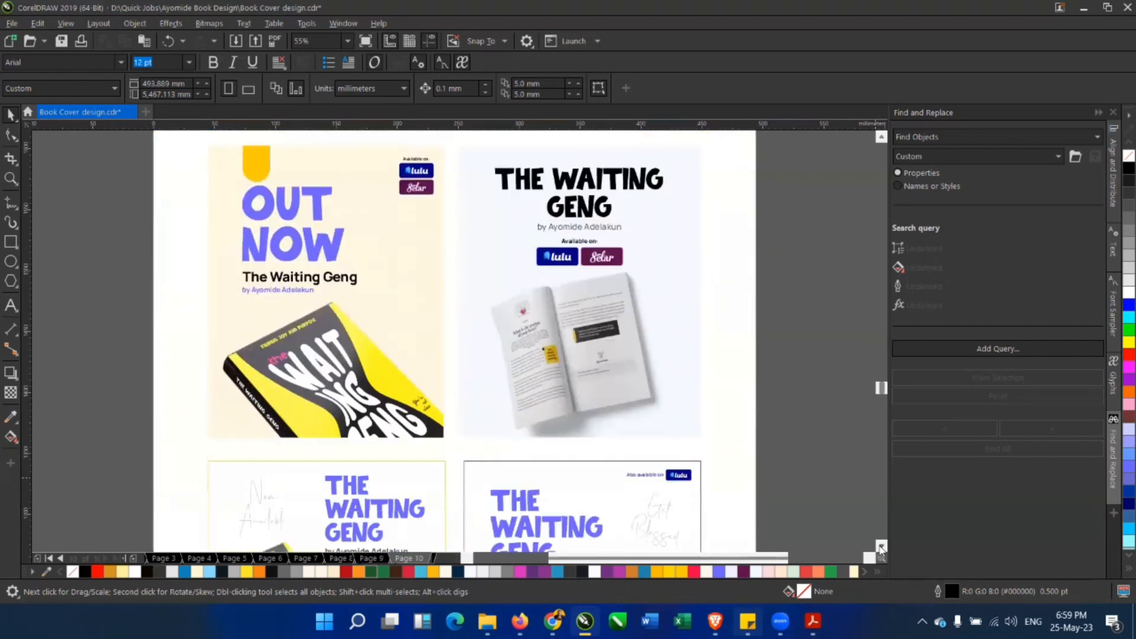
pyautogui.scroll(-6, 881, 548)
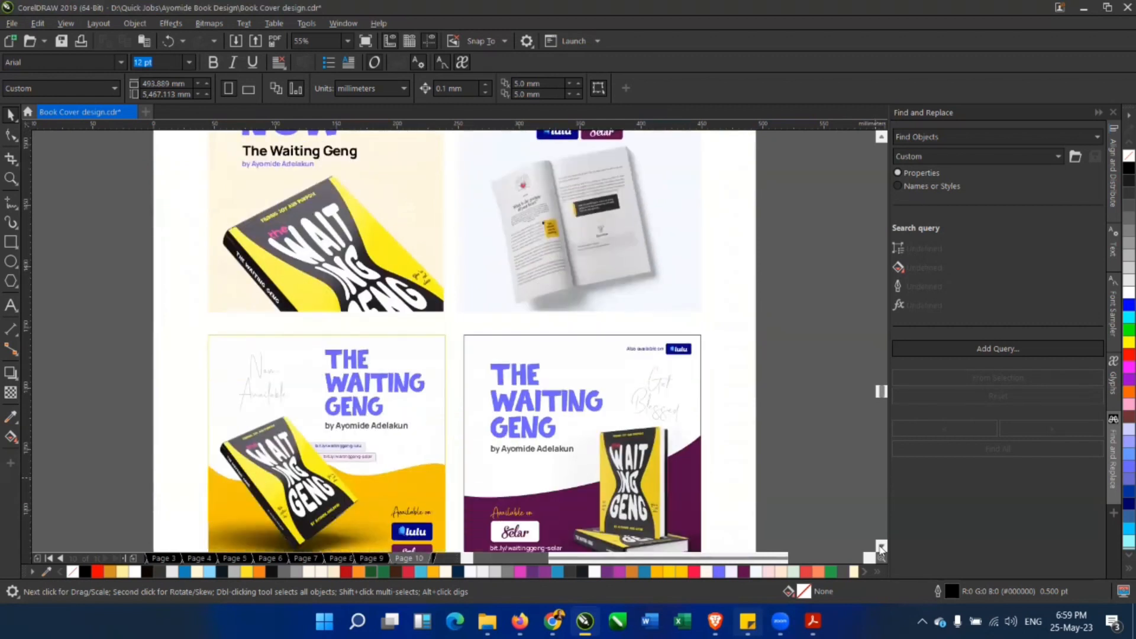
pyautogui.scroll(-4, 881, 548)
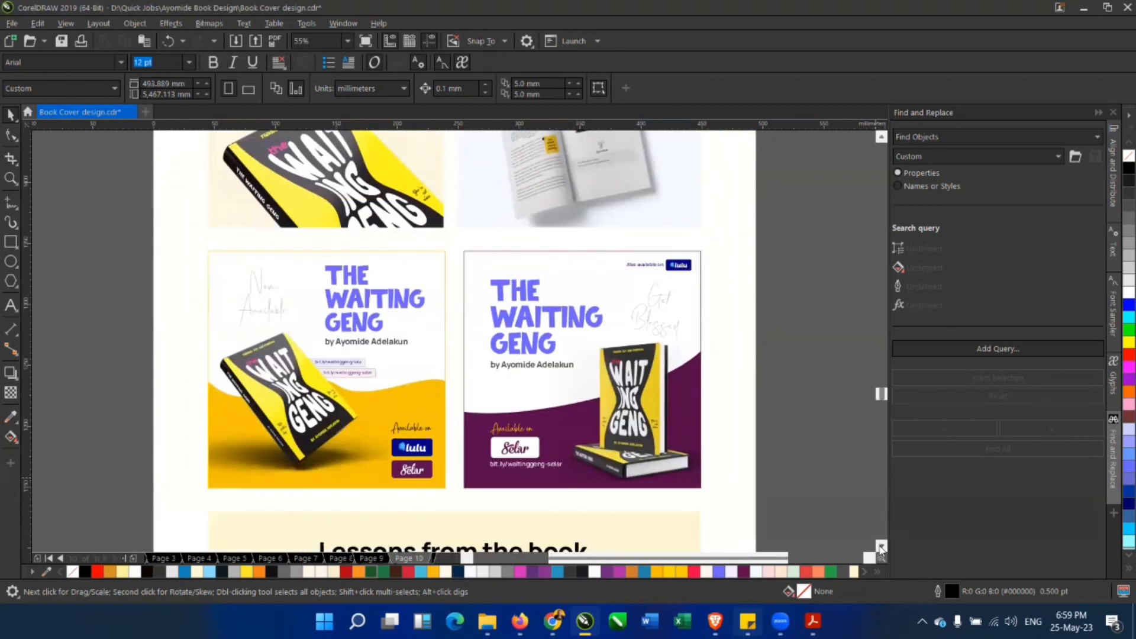
pyautogui.scroll(-2, 881, 549)
pyautogui.scroll(-2, 881, 548)
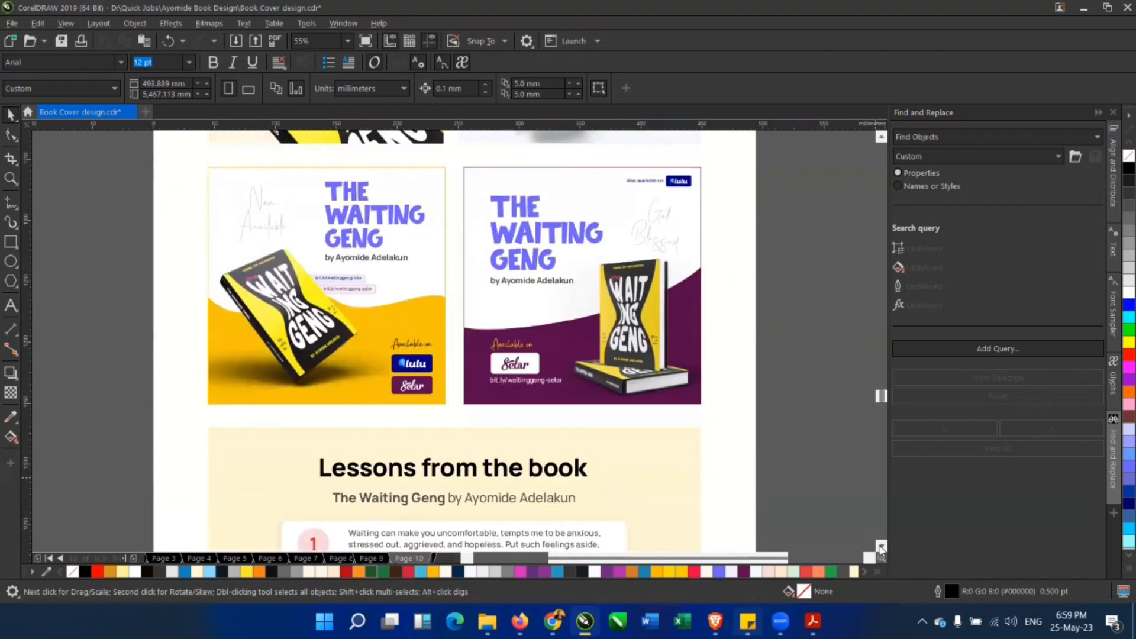
# Review the "Lessons from the book" flyer and the "Available on" banner with the lulu and Selar stores.
pyautogui.scroll(-10, 881, 549)
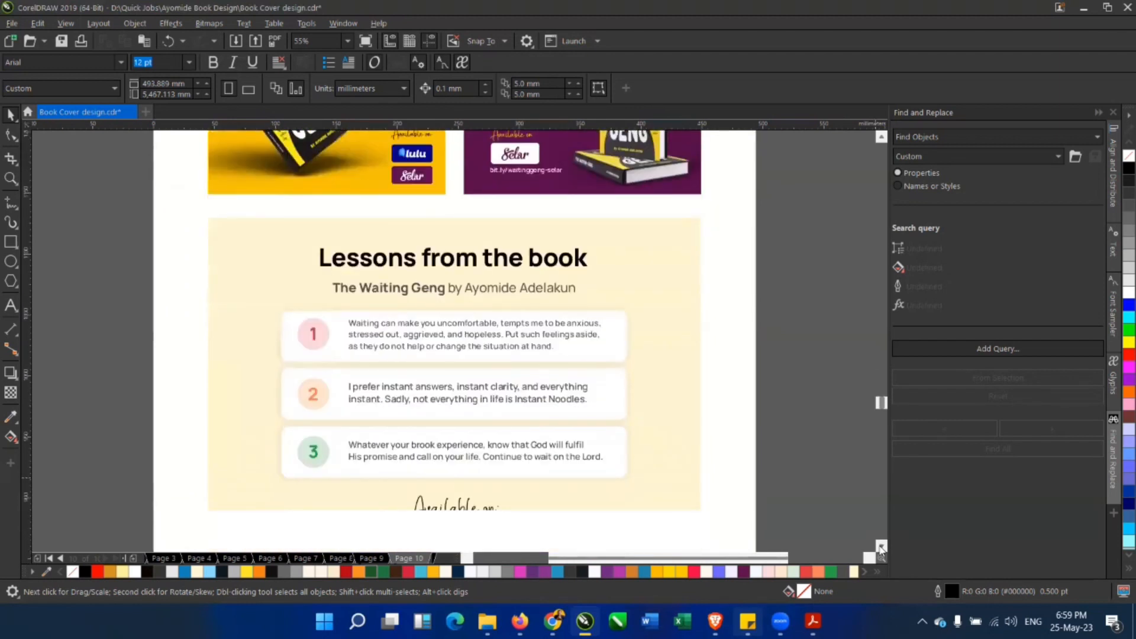
pyautogui.scroll(-14, 881, 548)
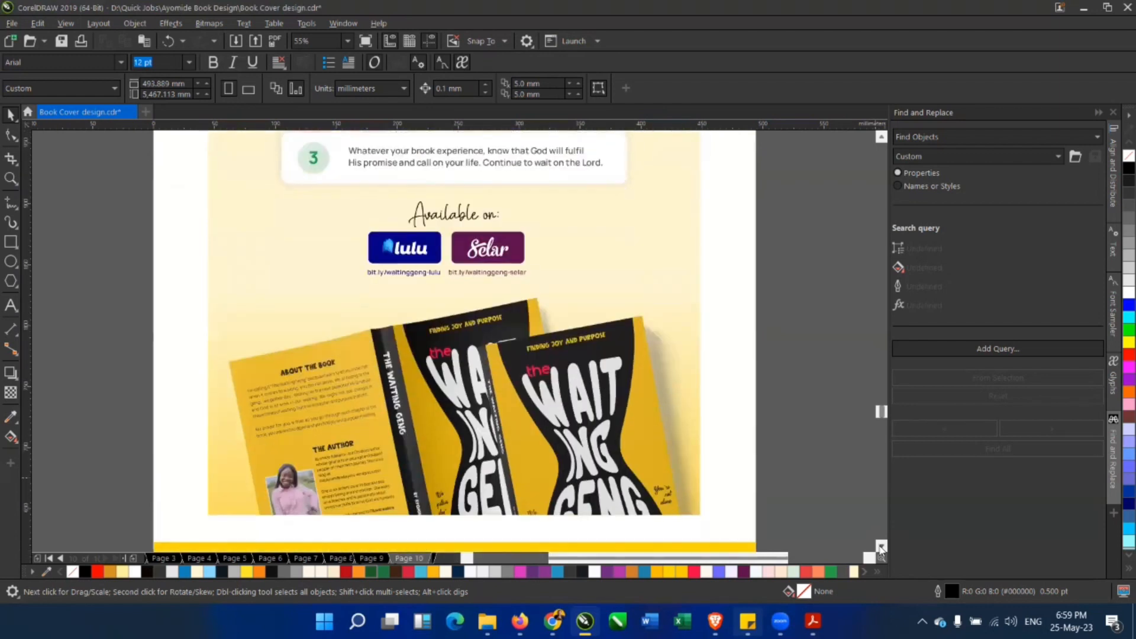
pyautogui.scroll(-12, 881, 548)
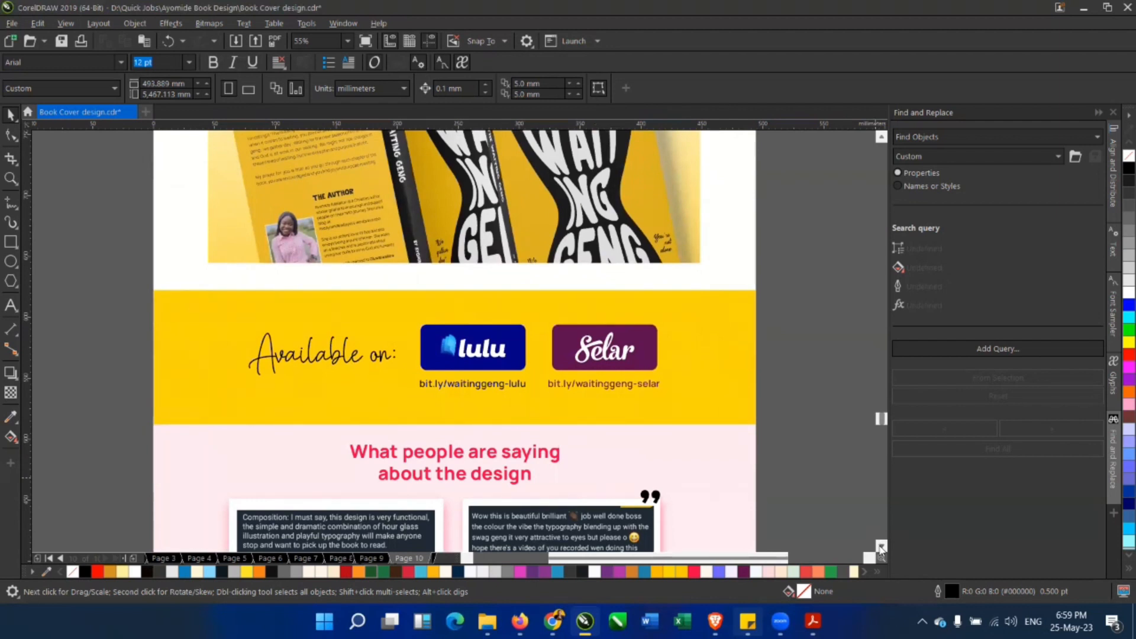
# Read the feedback collected in the "What people are saying about the design" section.
pyautogui.scroll(-10, 882, 548)
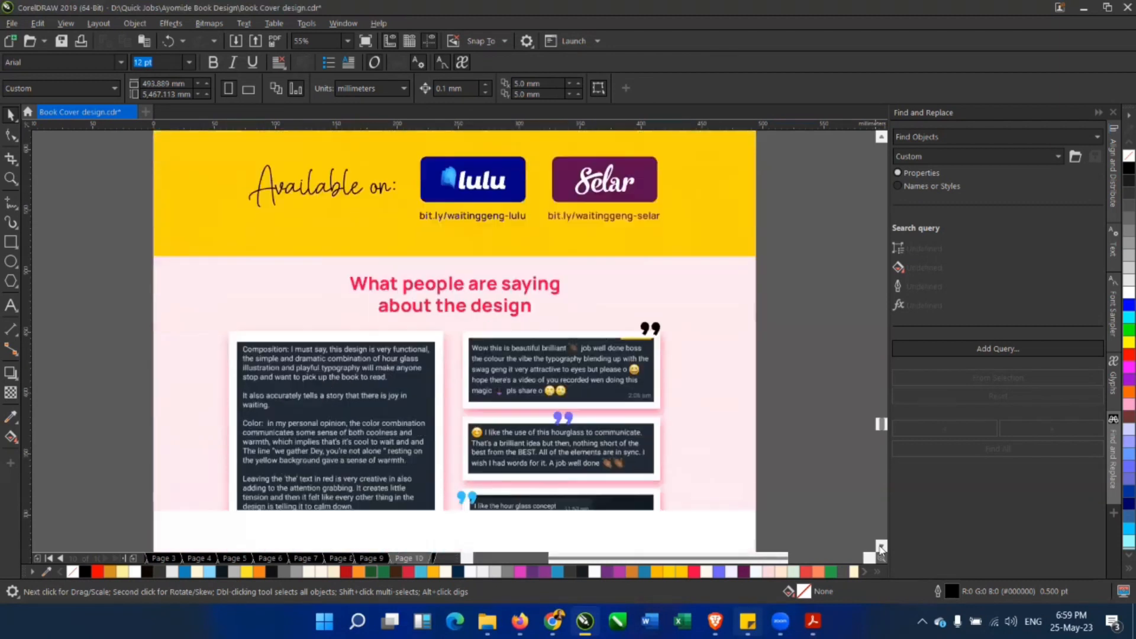
pyautogui.scroll(-2, 881, 549)
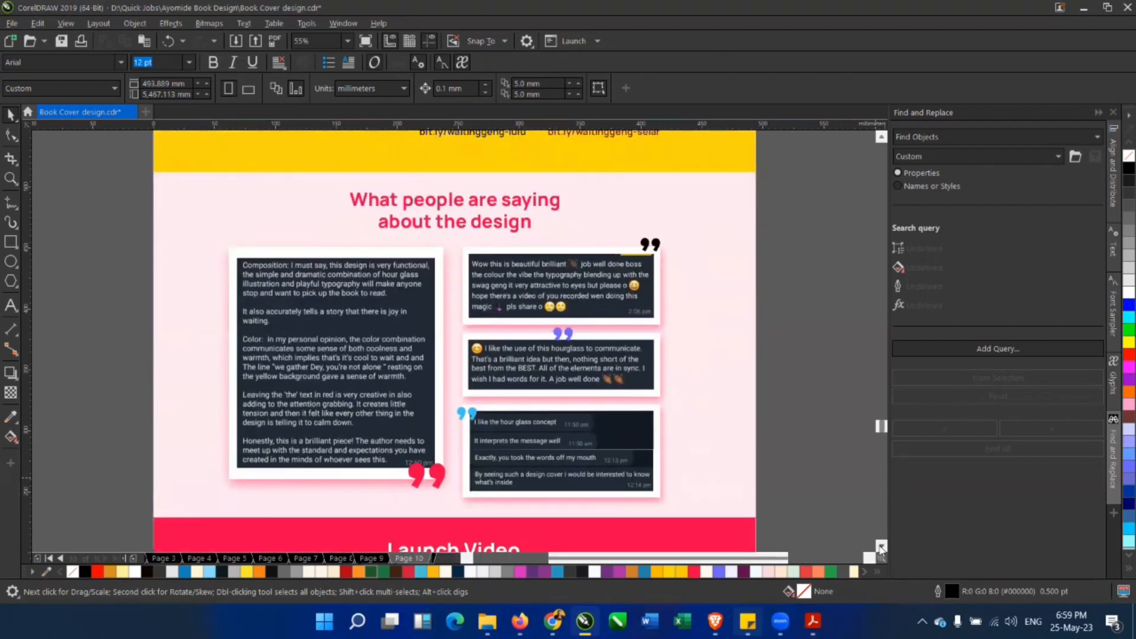
pyautogui.scroll(-2, 882, 549)
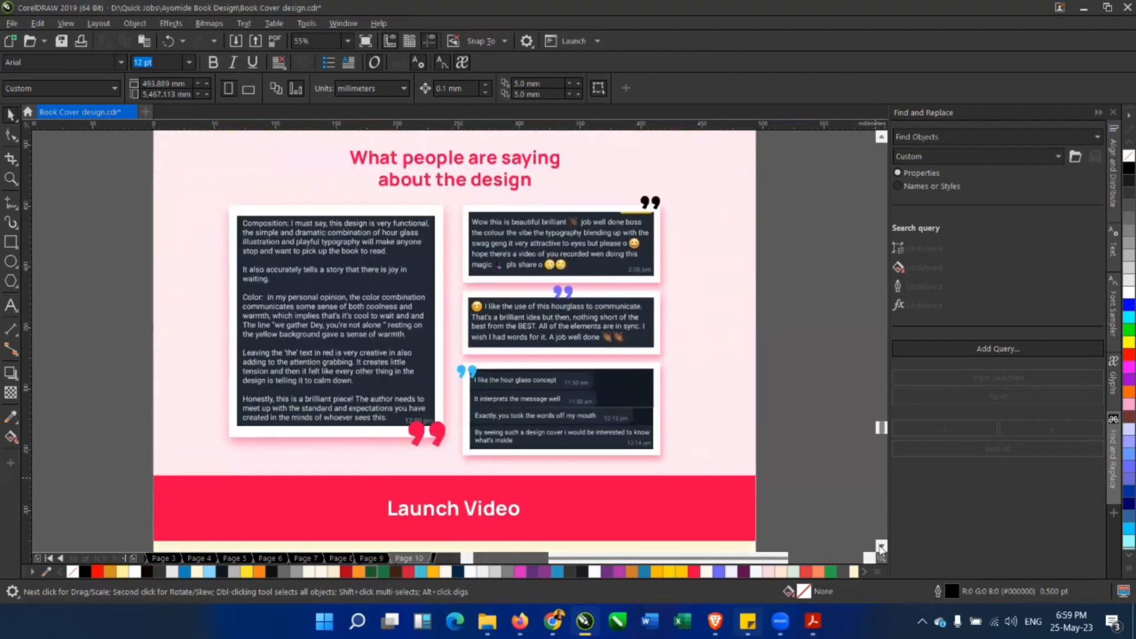
pyautogui.click(881, 137)
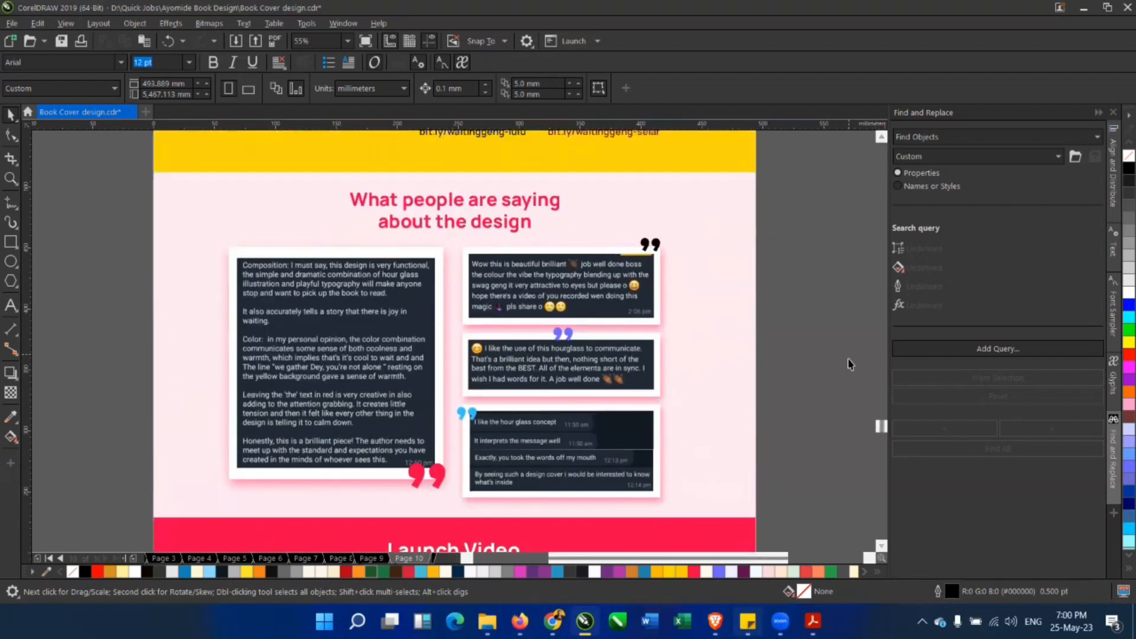
pyautogui.click(882, 547)
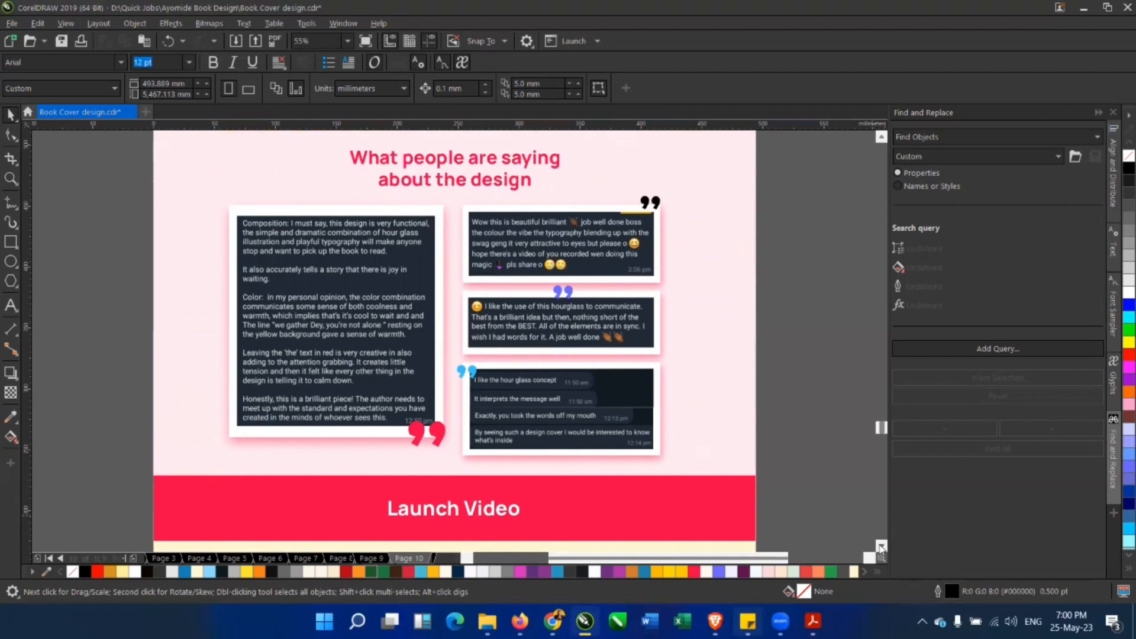
pyautogui.click(882, 548)
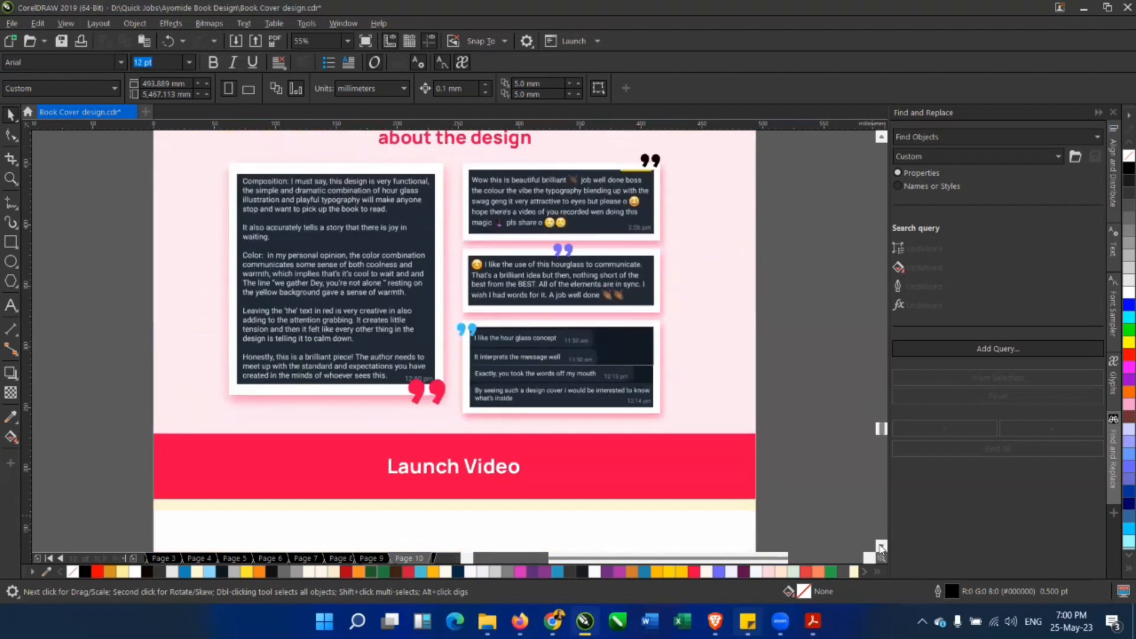
# Review the "Launch Video" placeholder and the closing thank-you section with the contact link.
pyautogui.click(881, 549)
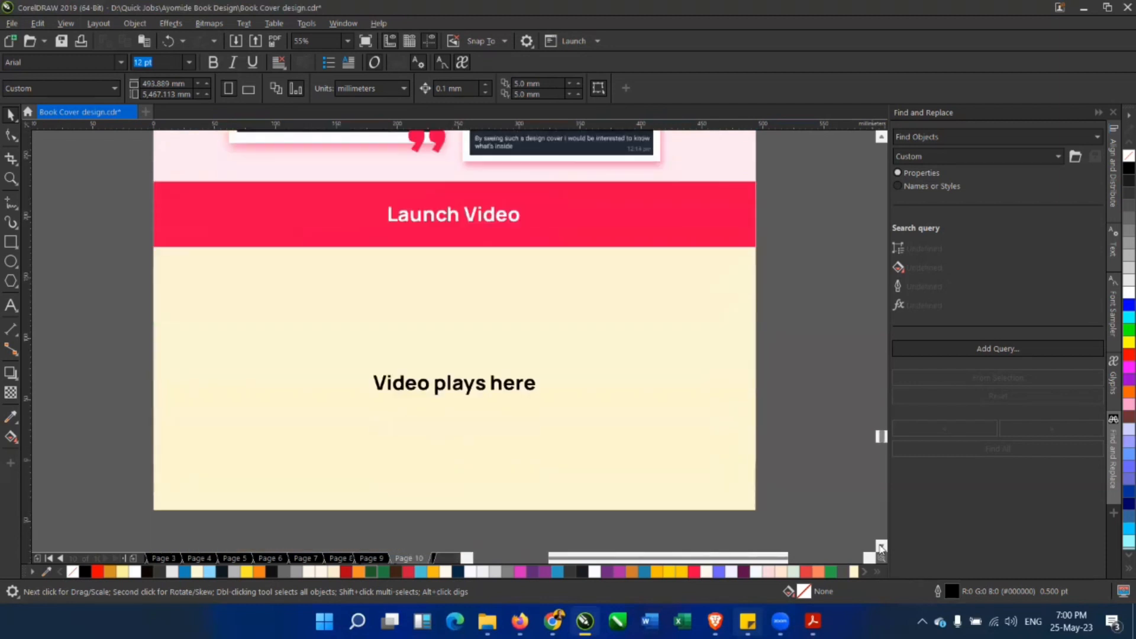
pyautogui.click(881, 549)
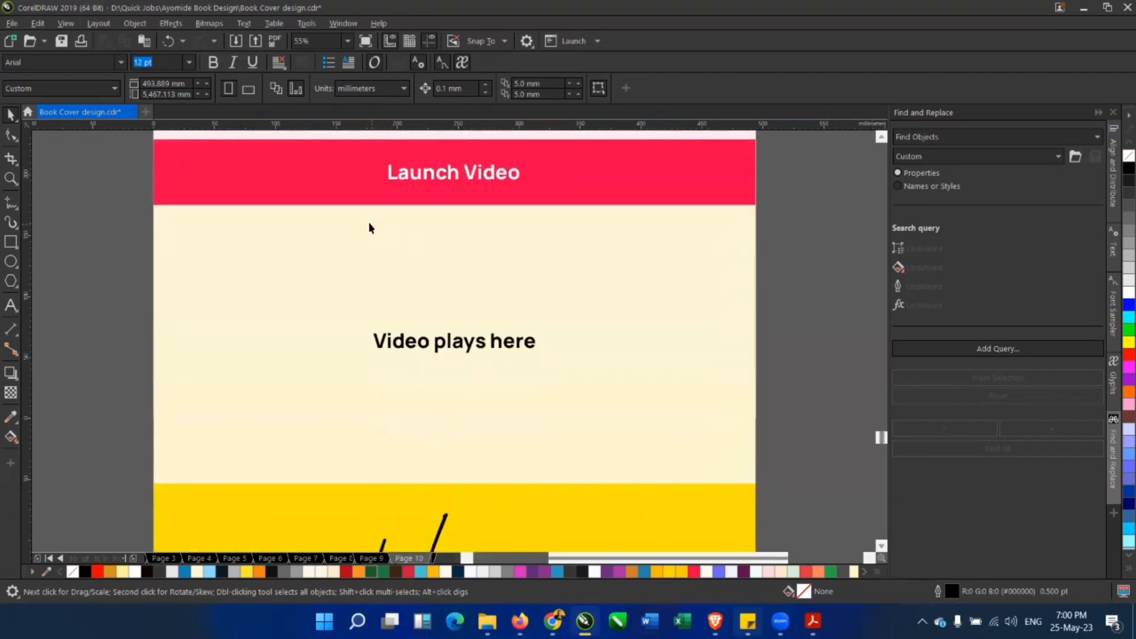
pyautogui.click(881, 548)
pyautogui.click(881, 548)
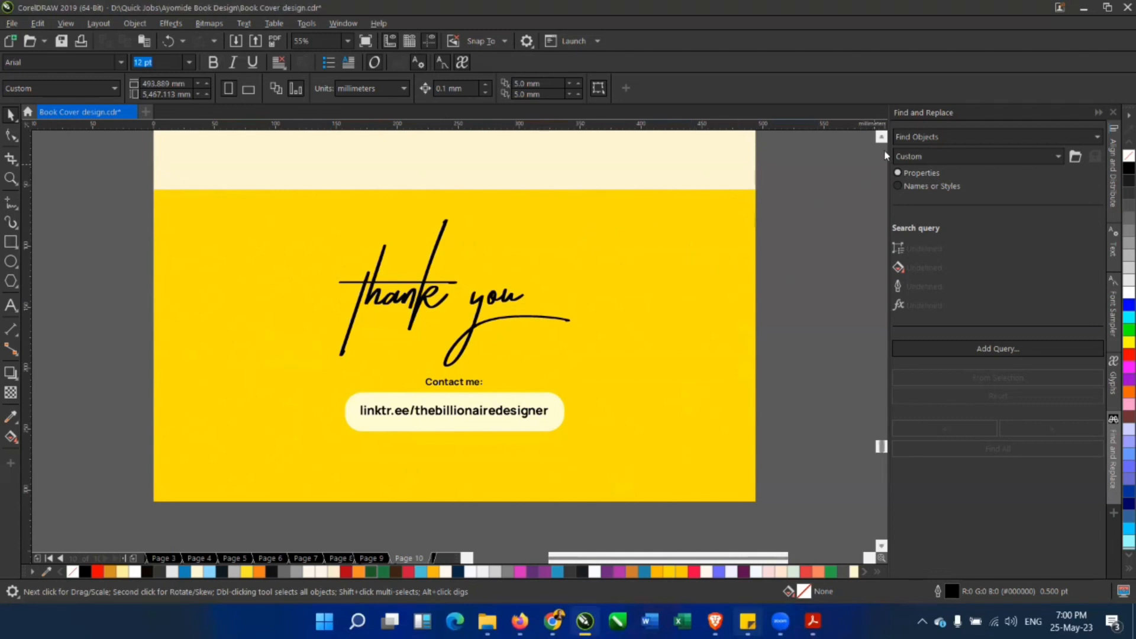
# Skim the whole presentation back up to its "THE WAITING GENG" title and "Why the book?" section.
pyautogui.scroll(3, 885, 156)
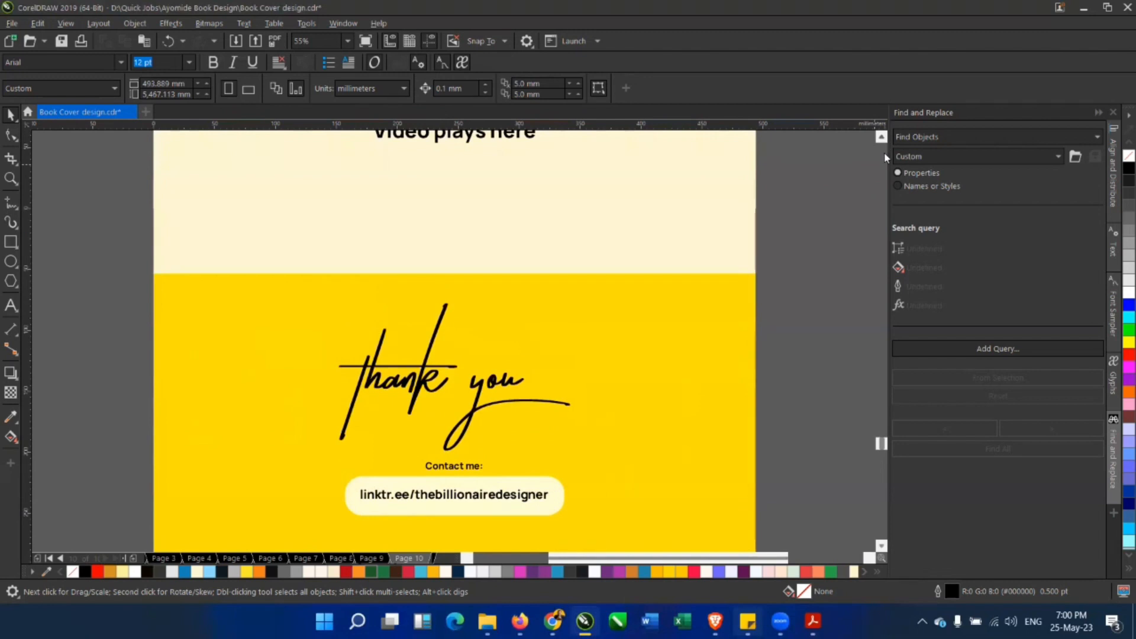
pyautogui.scroll(10, 882, 157)
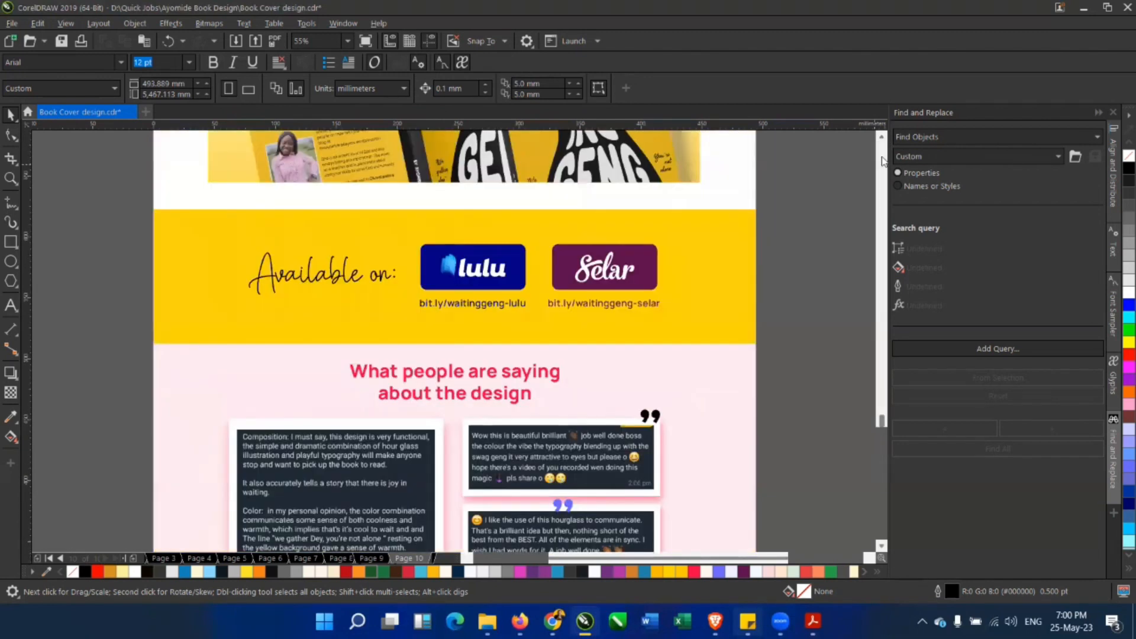
pyautogui.scroll(15, 883, 159)
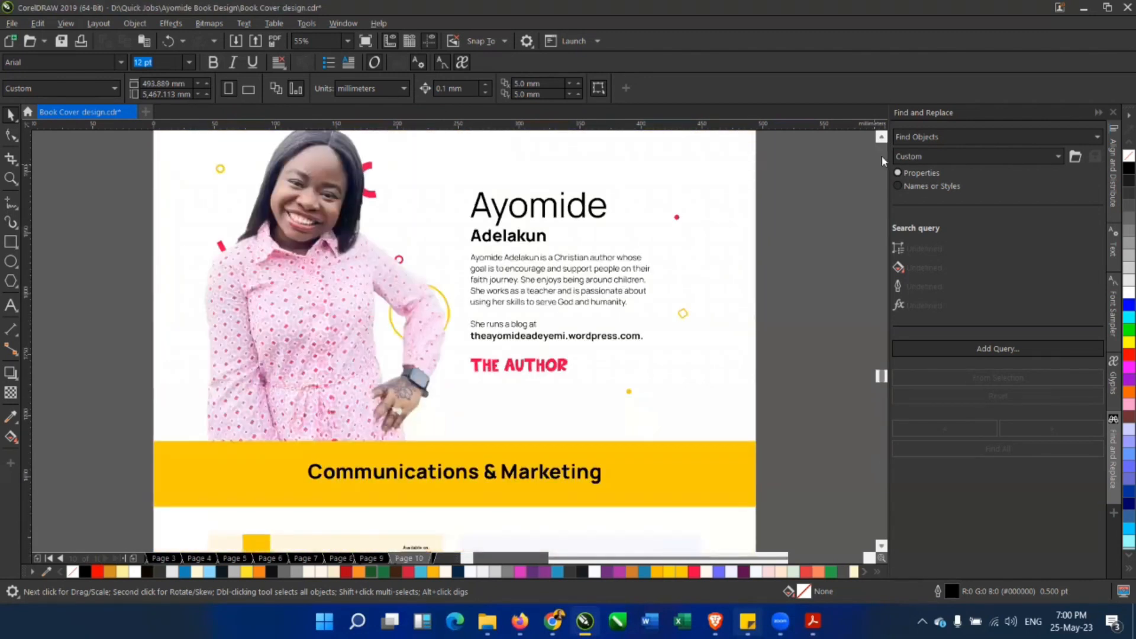
pyautogui.scroll(15, 882, 160)
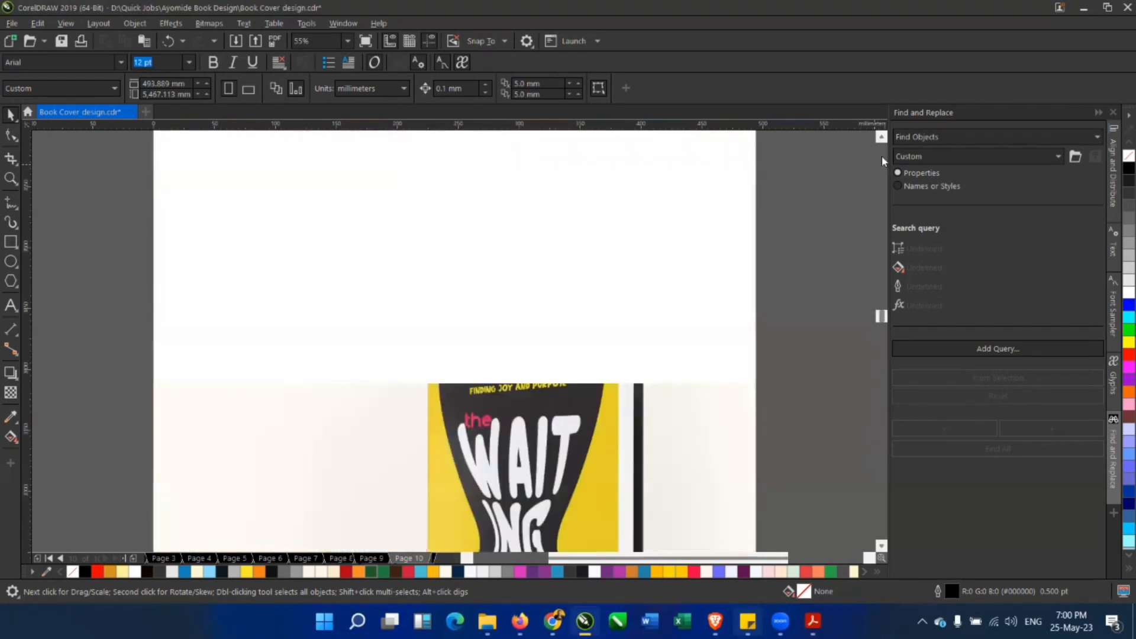
pyautogui.scroll(15, 883, 161)
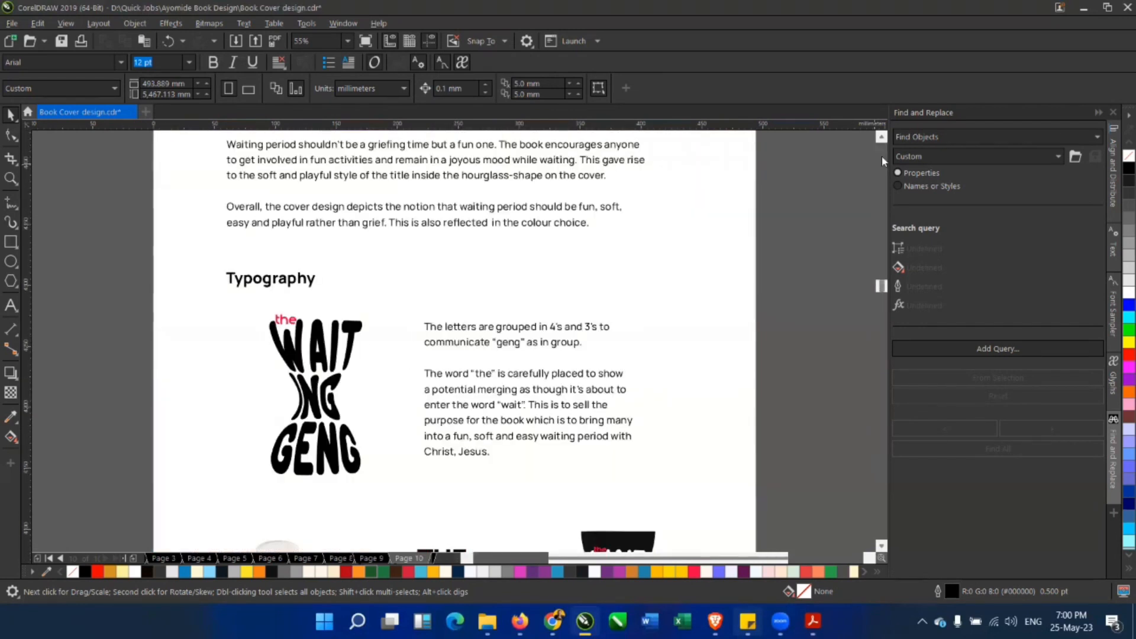
pyautogui.scroll(10, 883, 160)
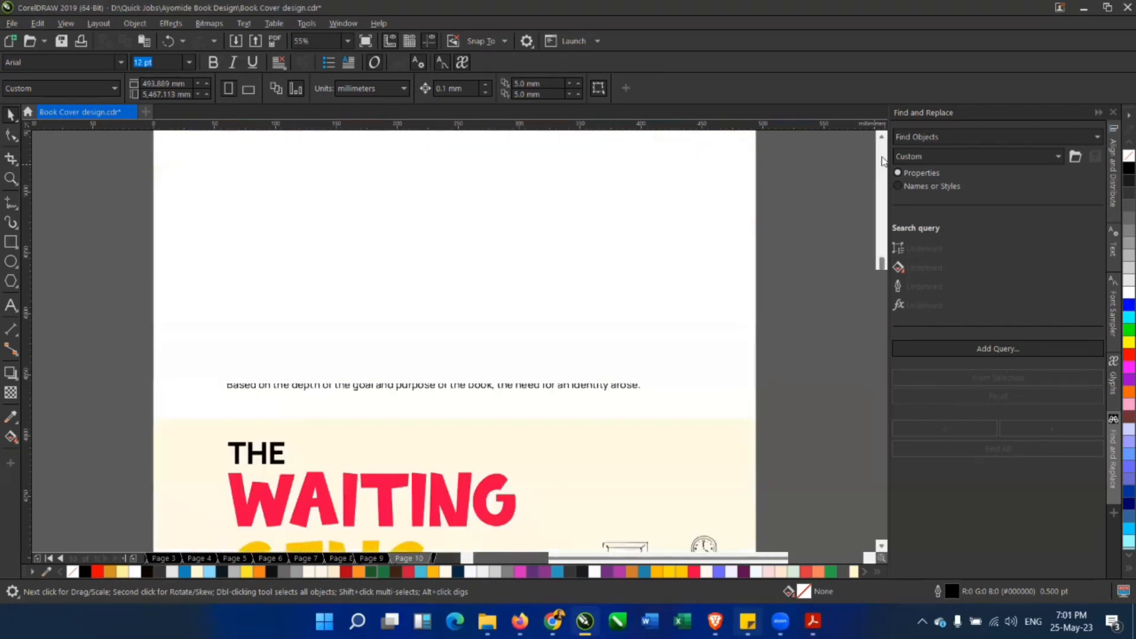
pyautogui.scroll(12, 883, 160)
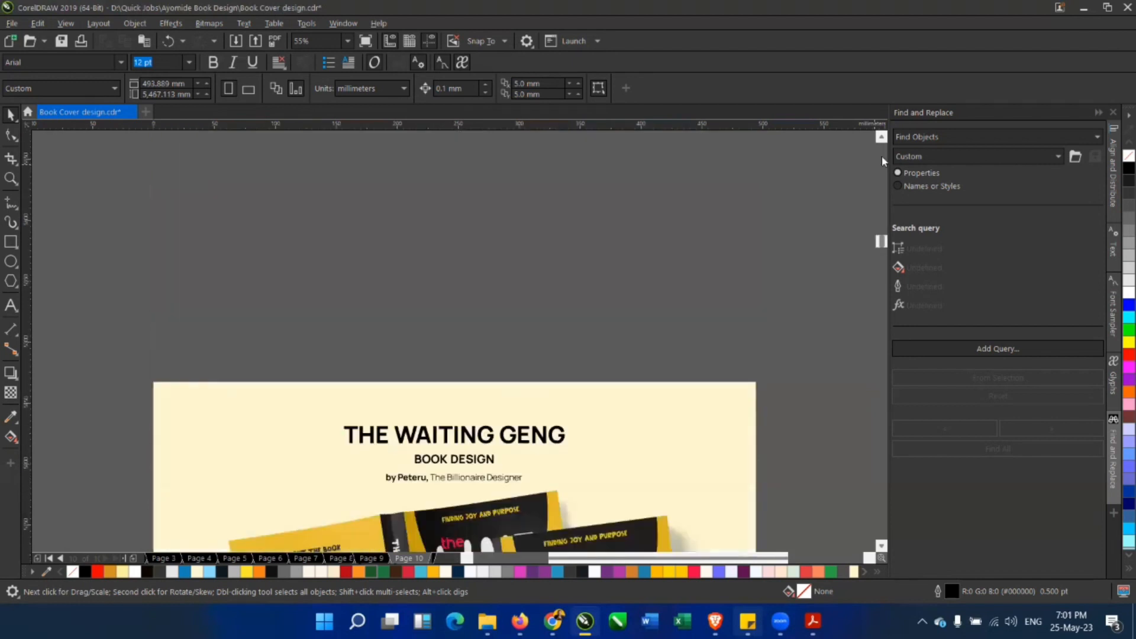
pyautogui.scroll(-5, 877, 261)
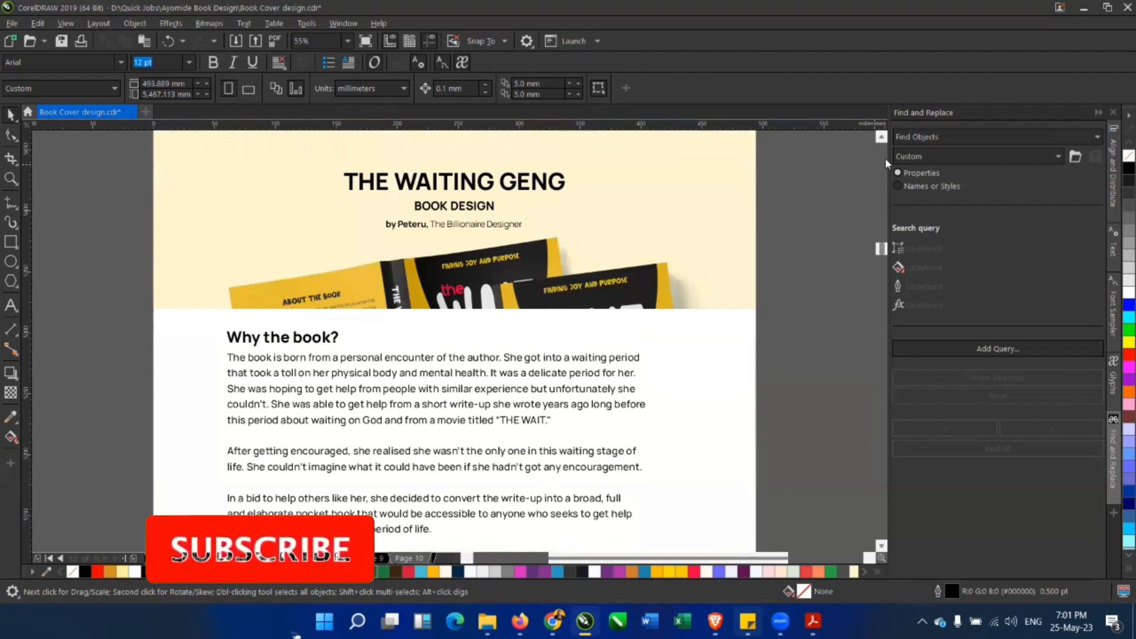
pyautogui.scroll(1, 884, 128)
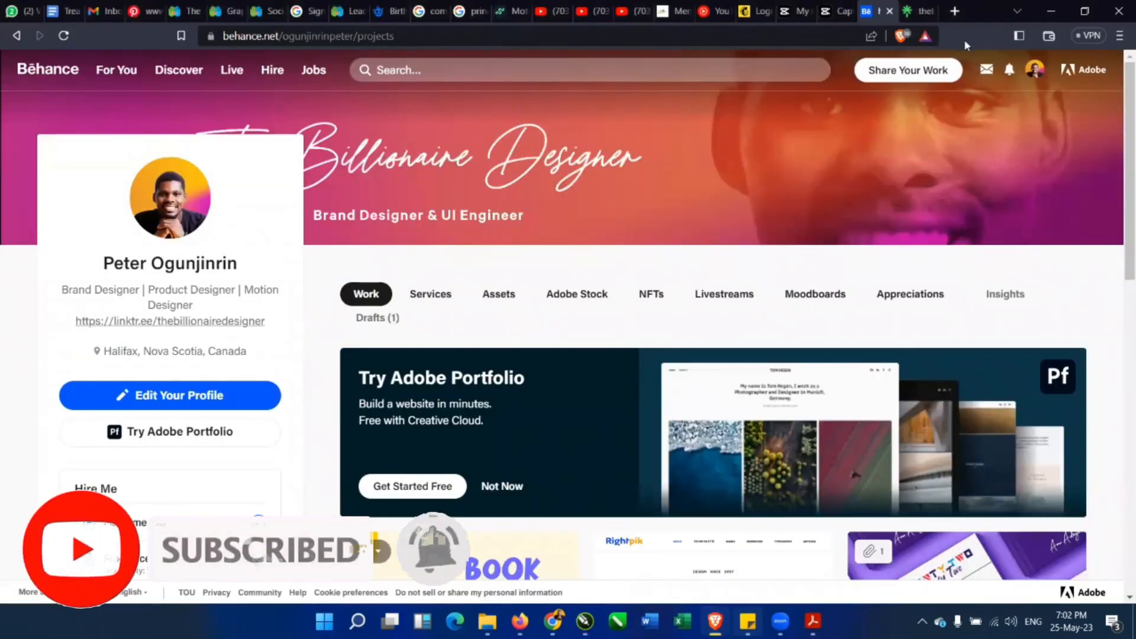
# Switch to the Behance profile in the browser and start a new project under Share Your Work.
pyautogui.click(929, 70)
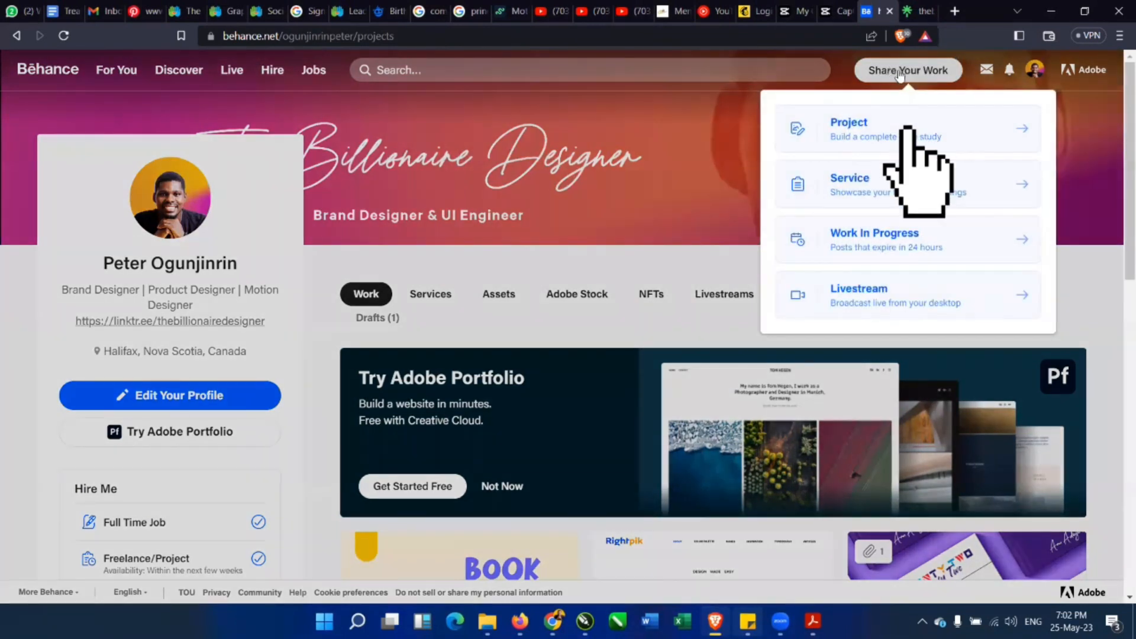
pyautogui.click(910, 77)
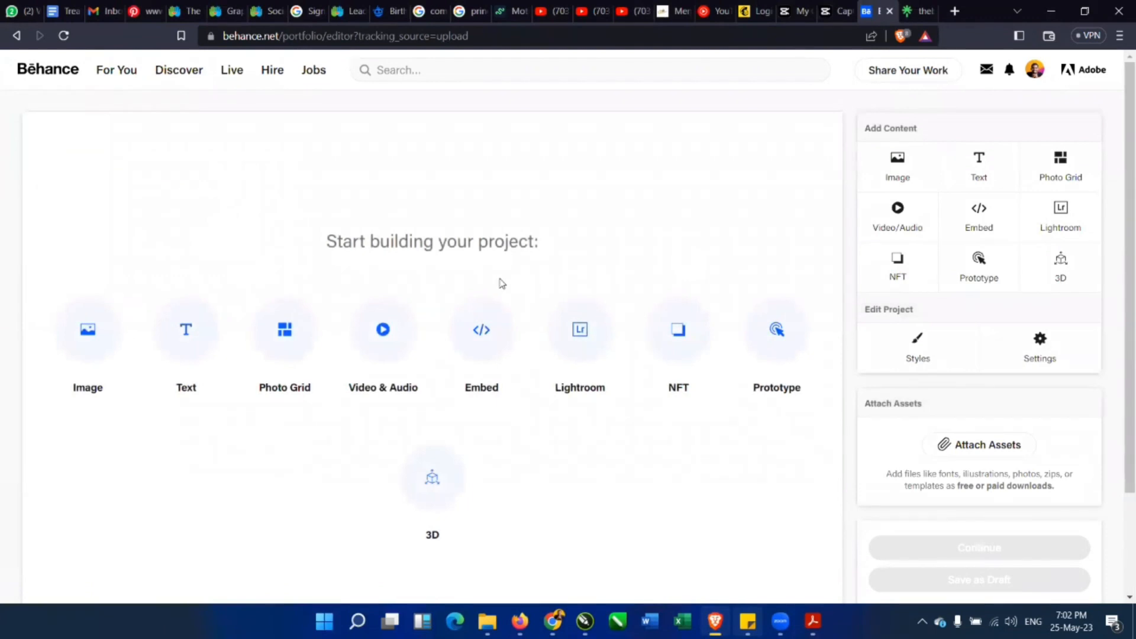
pyautogui.scroll(-2, 500, 283)
pyautogui.scroll(2, 500, 283)
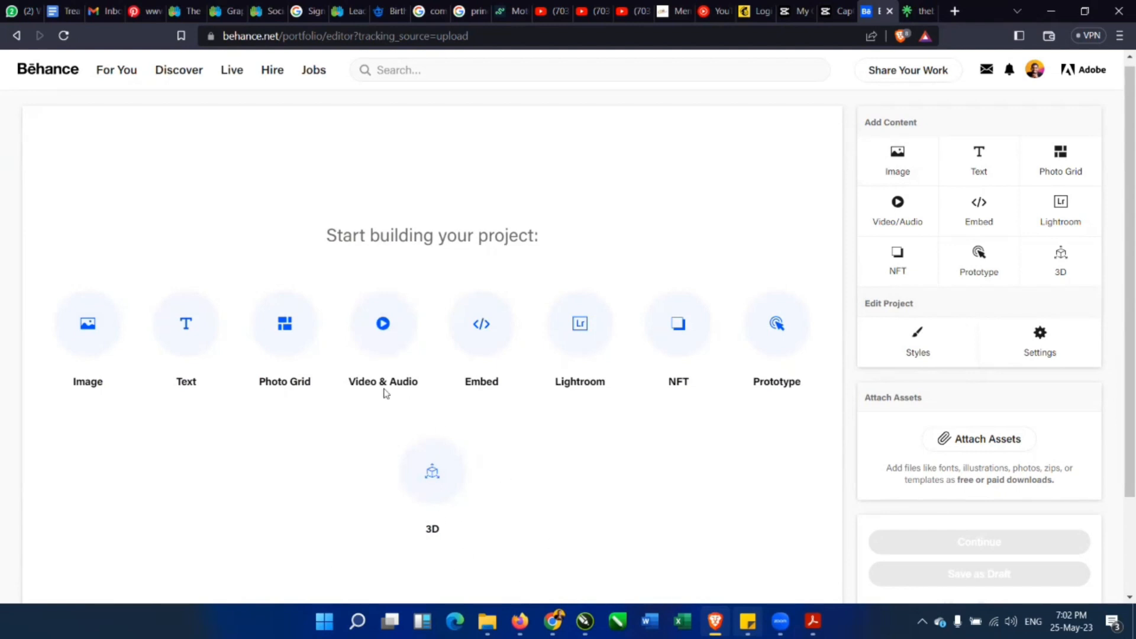
# Add the View 1 image from the book design's The Book folder to the new project.
pyautogui.click(86, 330)
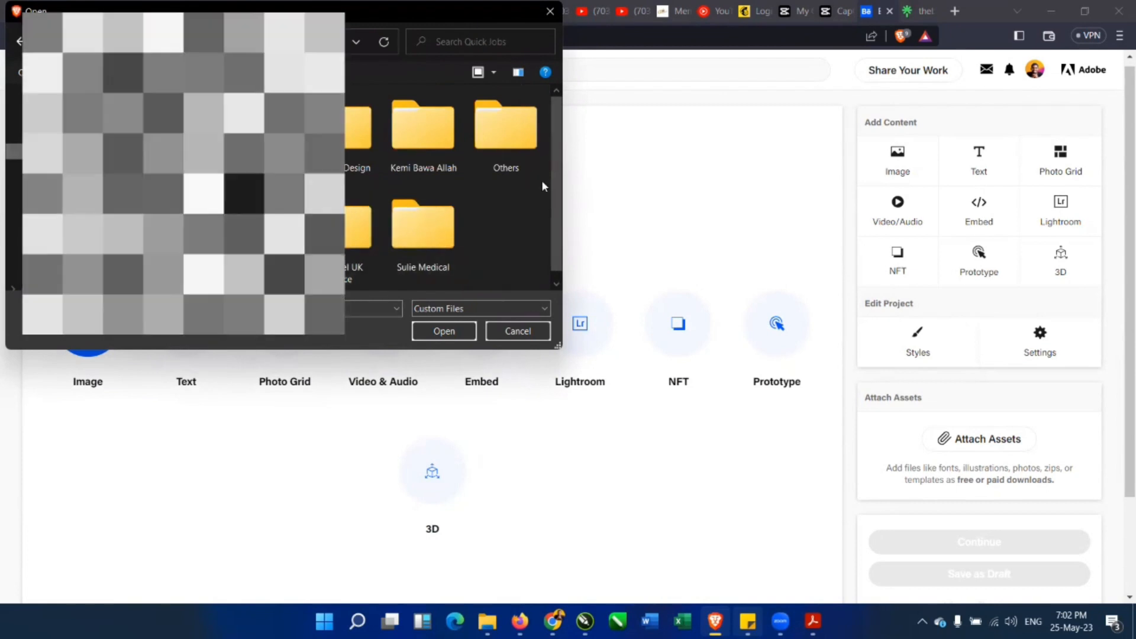
pyautogui.doubleClick(358, 129)
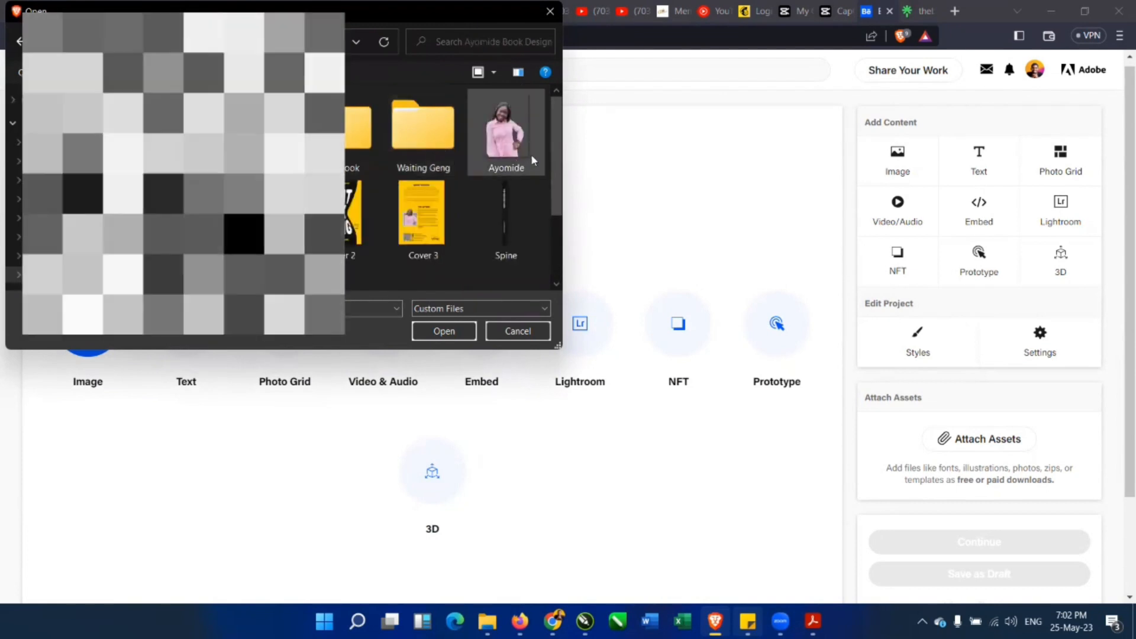
pyautogui.scroll(-2, 561, 238)
pyautogui.scroll(2, 561, 238)
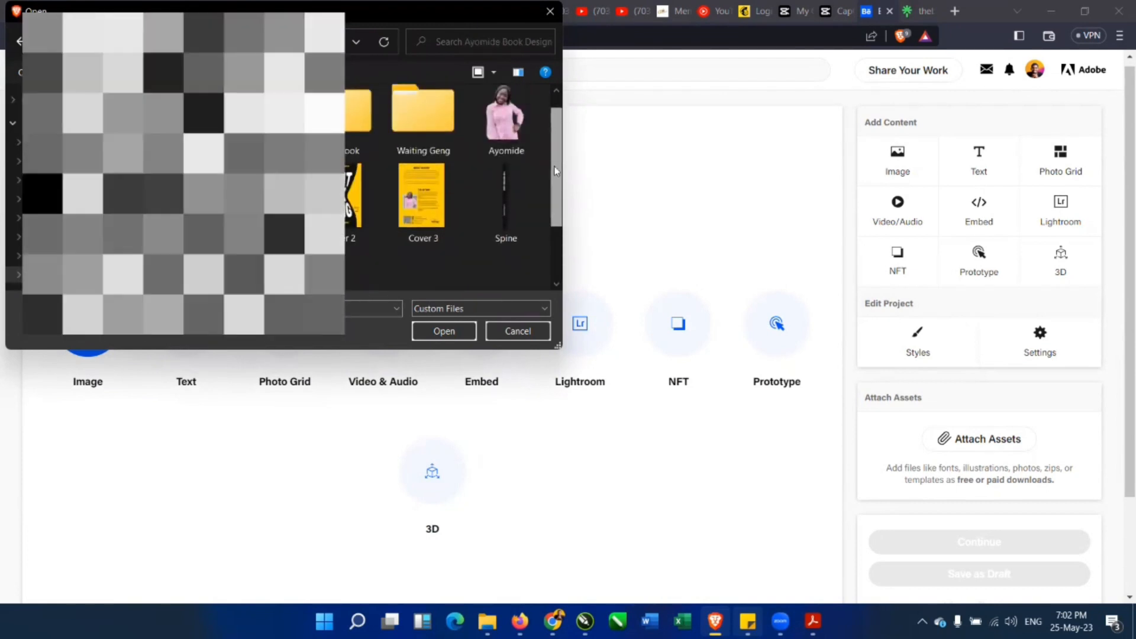
pyautogui.doubleClick(412, 144)
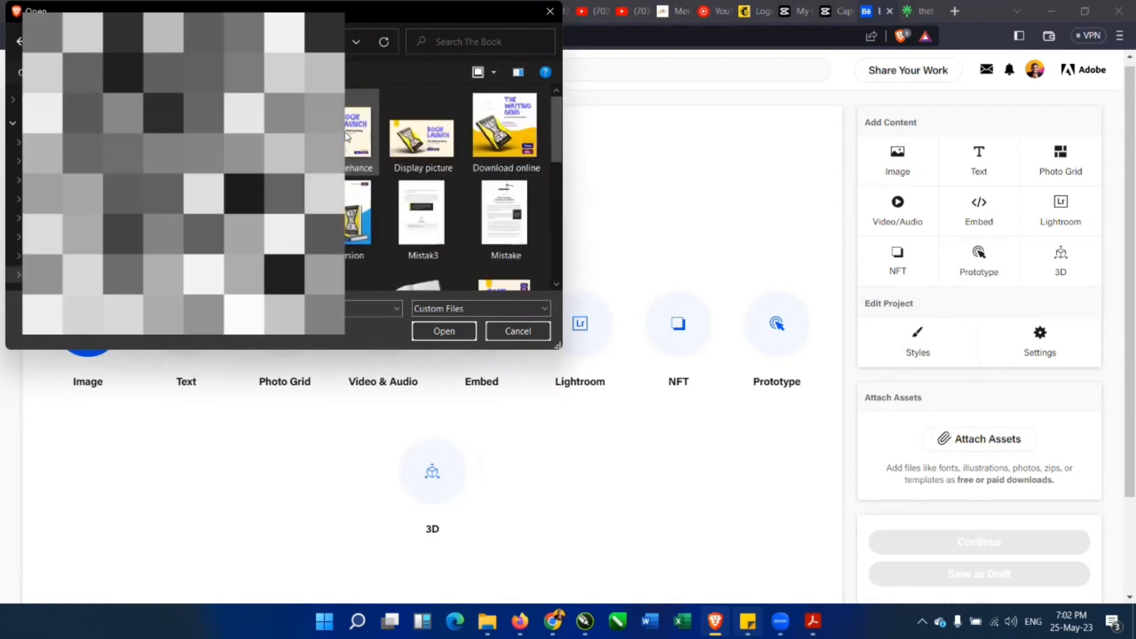
pyautogui.scroll(-5, 562, 146)
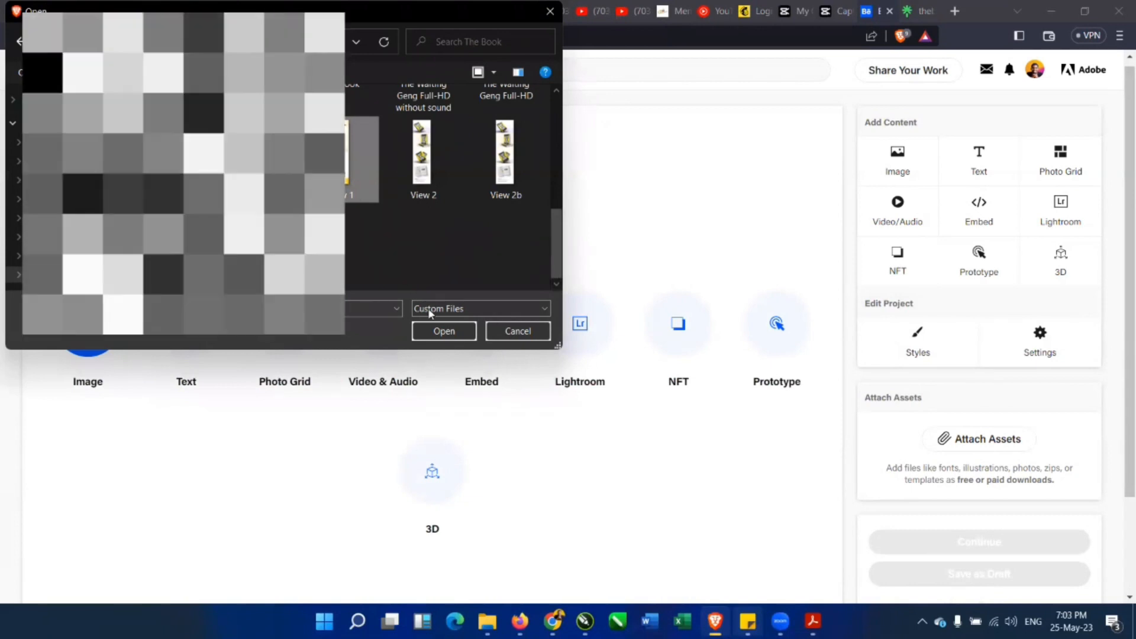
pyautogui.click(467, 331)
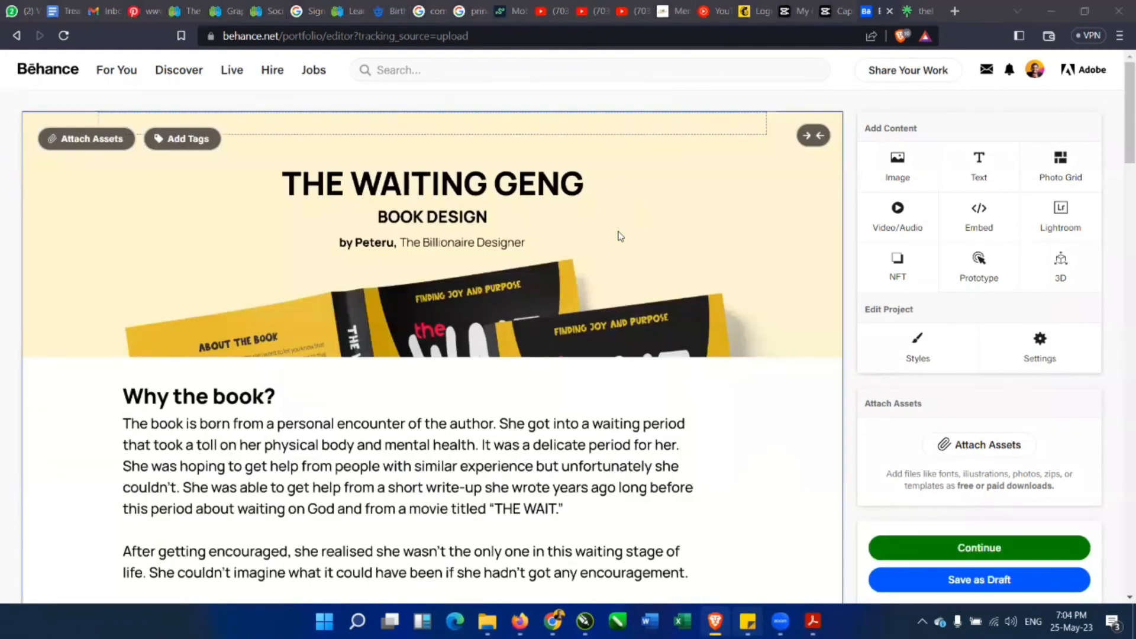
# Check the uploaded image from the title down through the title meaning, identity, hour glass and typography sections.
pyautogui.scroll(-6, 573, 325)
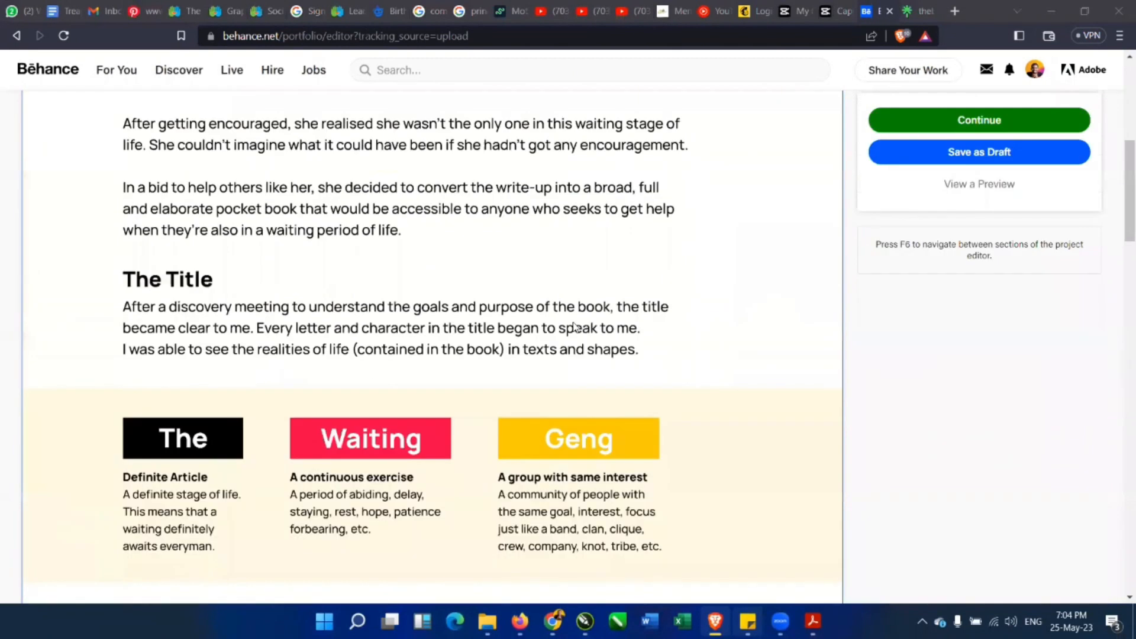
pyautogui.scroll(6, 573, 326)
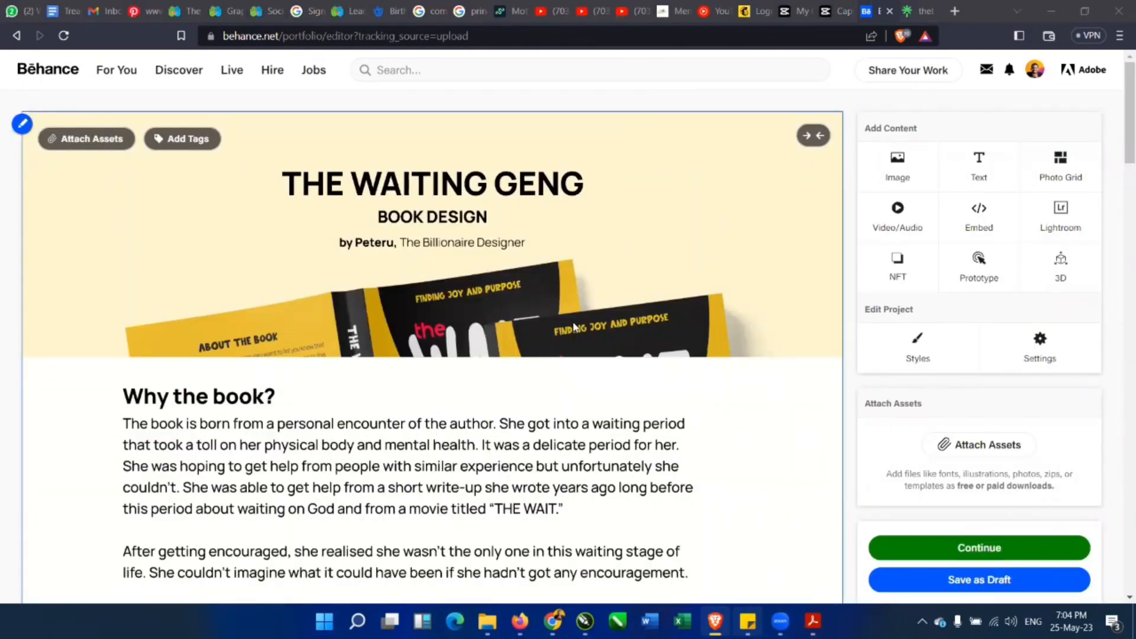
pyautogui.scroll(-10, 573, 327)
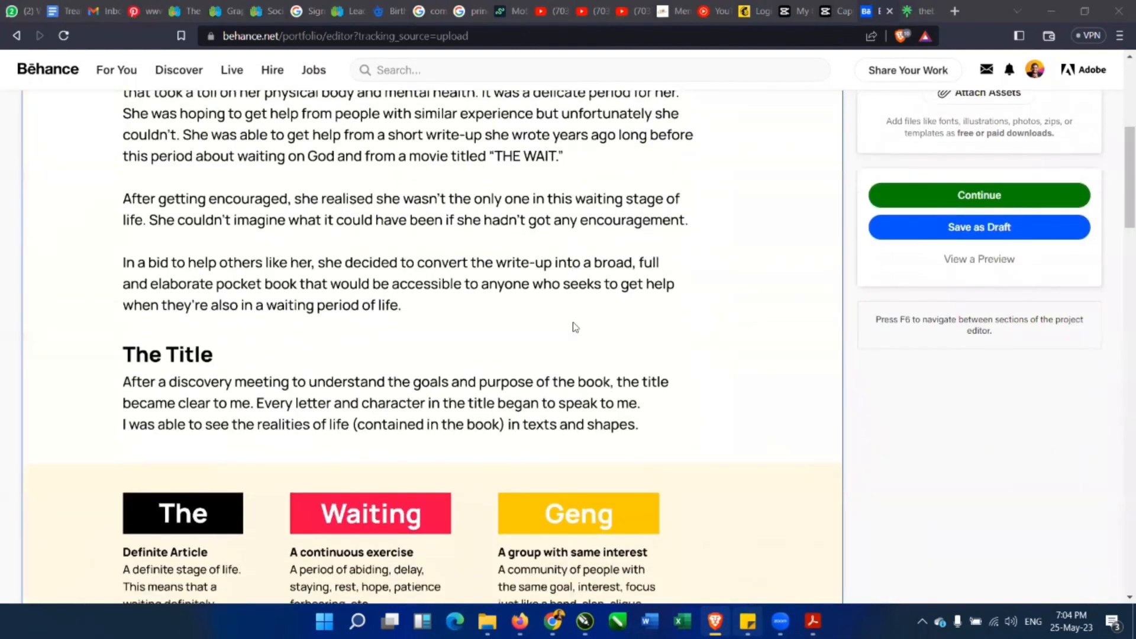
pyautogui.scroll(-10, 572, 327)
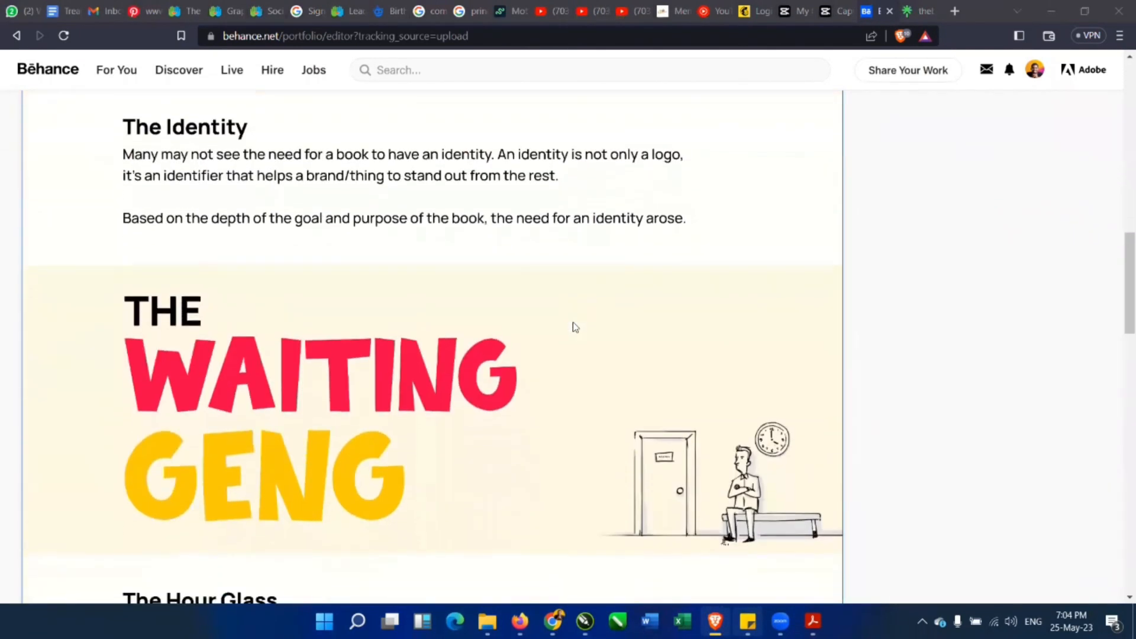
pyautogui.scroll(-10, 574, 327)
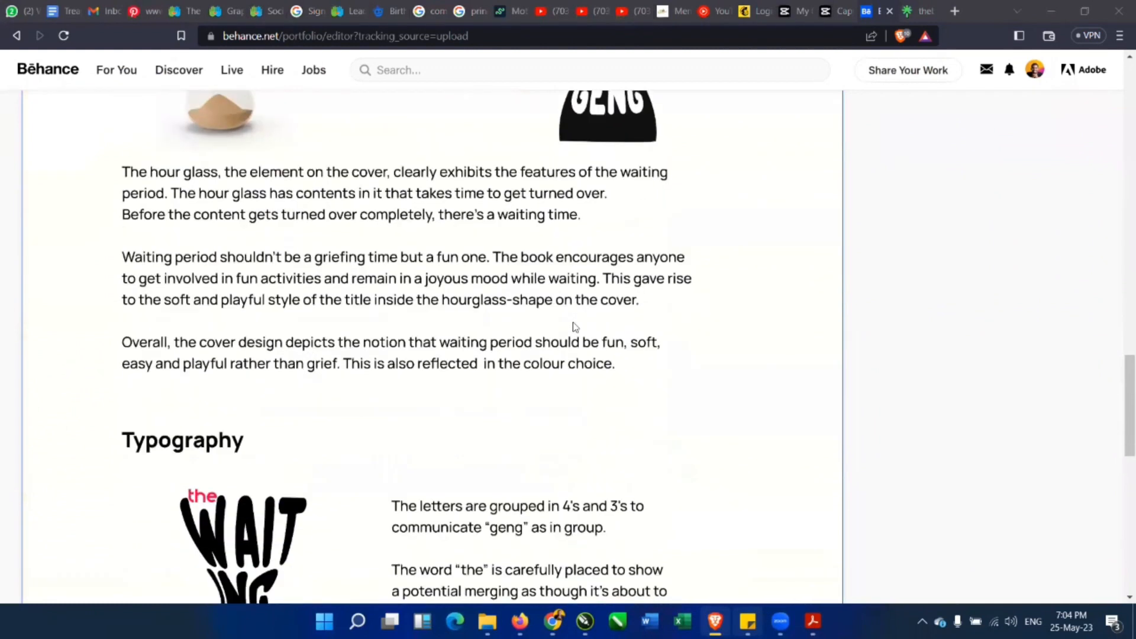
pyautogui.scroll(-7, 574, 327)
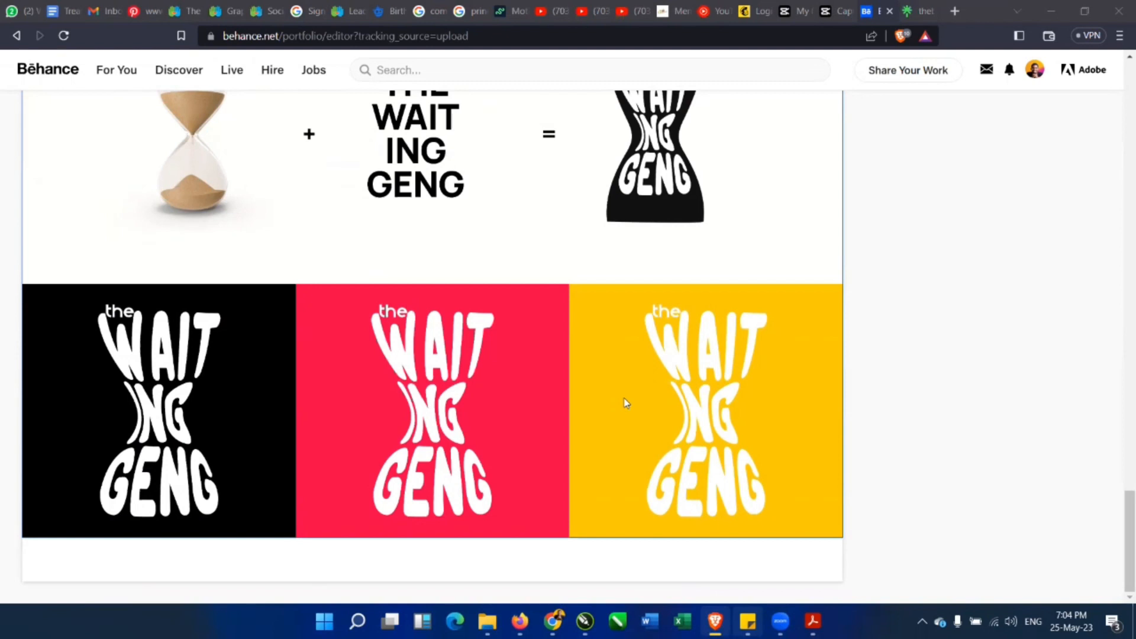
# Insert the View 2b image from The Book folder below the black, red and yellow hourglass logos.
pyautogui.moveTo(215, 558)
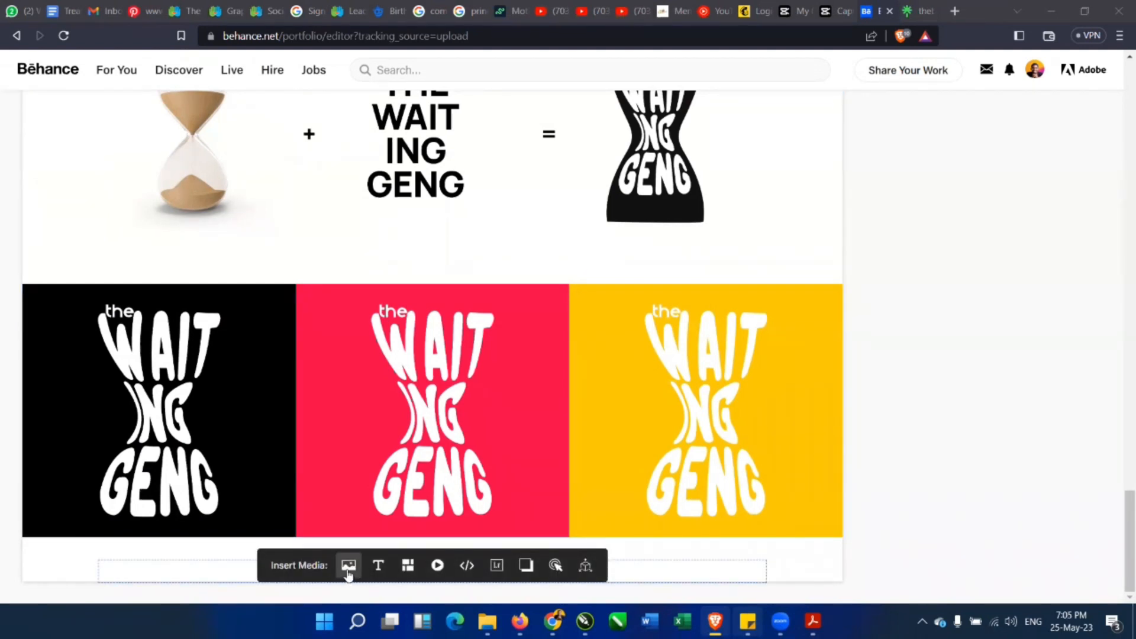
pyautogui.click(348, 566)
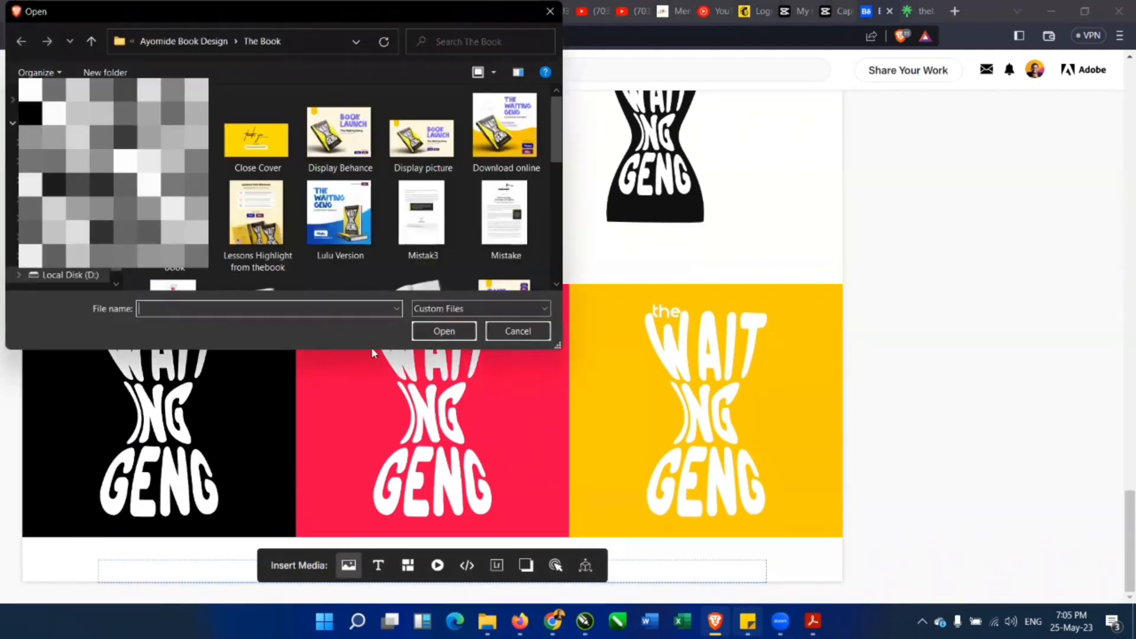
pyautogui.scroll(-3, 545, 167)
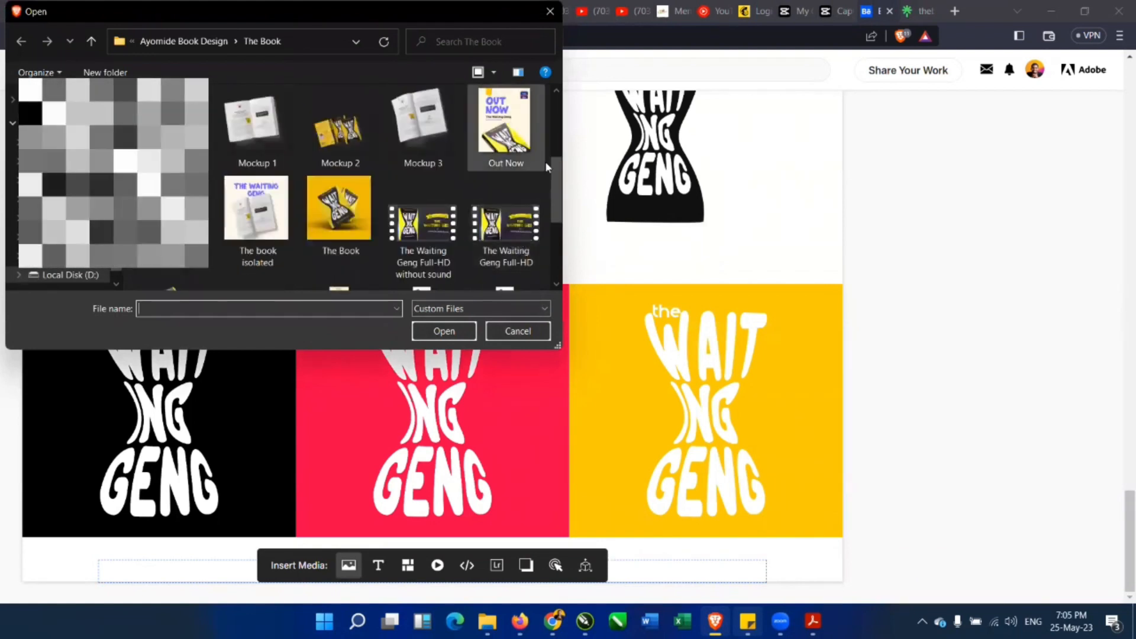
pyautogui.scroll(-3, 557, 174)
pyautogui.click(508, 157)
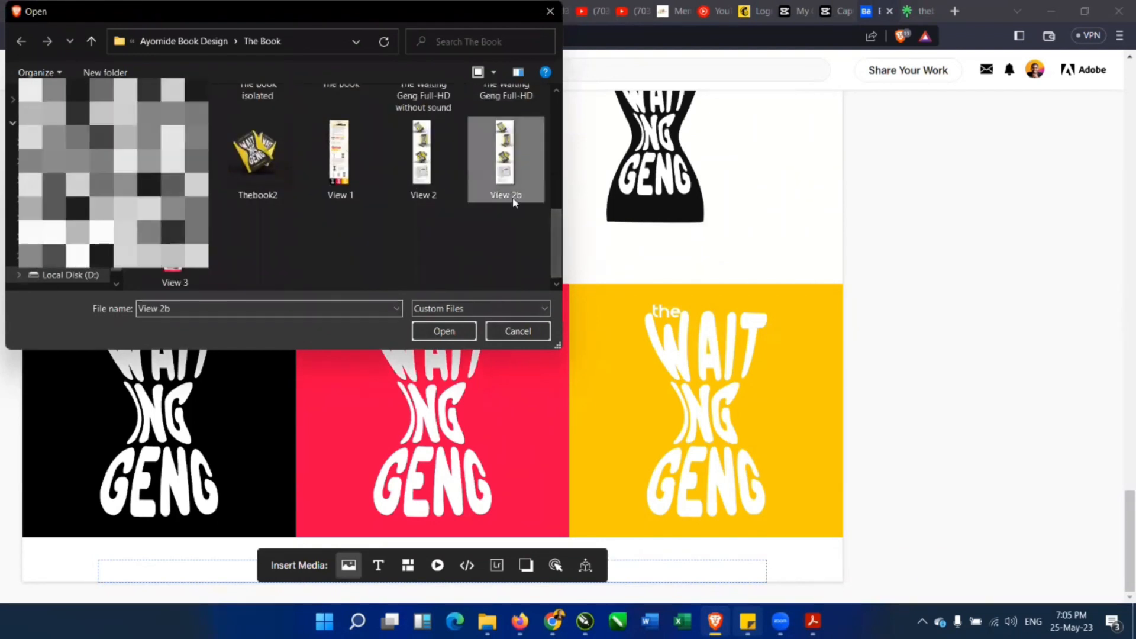
pyautogui.click(444, 330)
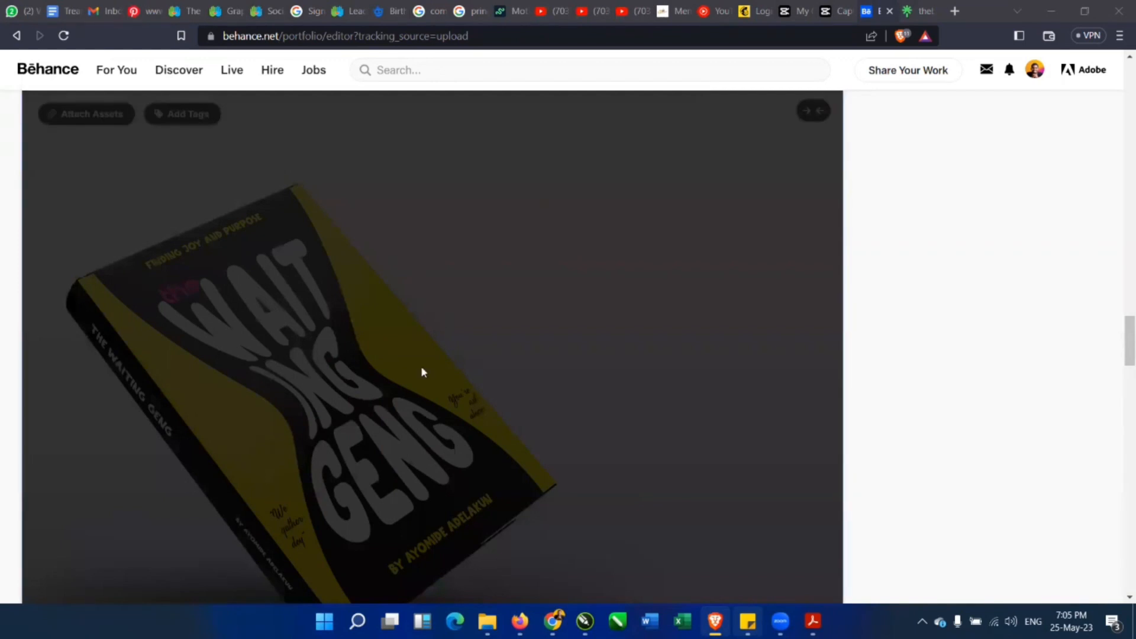
pyautogui.scroll(-20, 421, 372)
pyautogui.scroll(6, 421, 371)
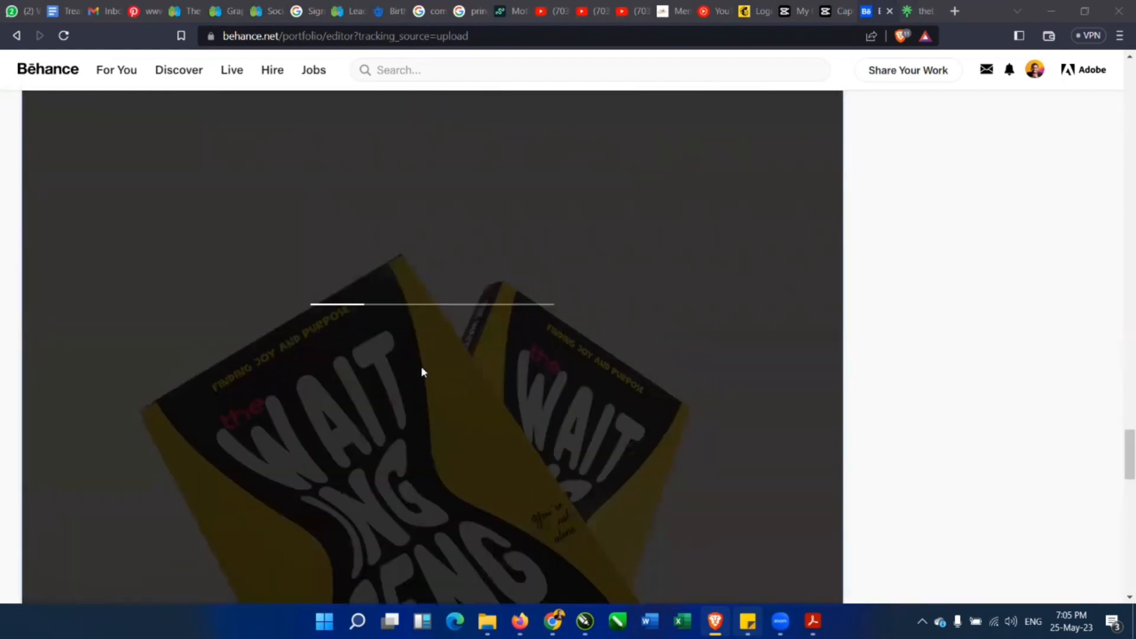
pyautogui.scroll(2, 421, 372)
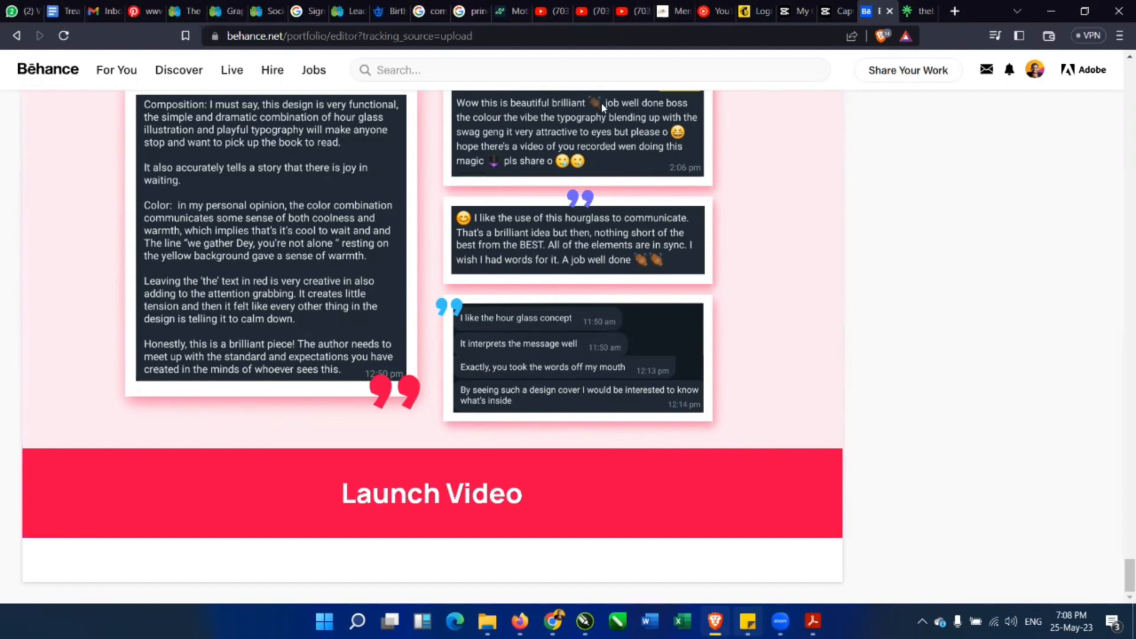
# Switch to YouTube and play part of The Waiting Geng Book Launch video, then pause it.
pyautogui.click(544, 8)
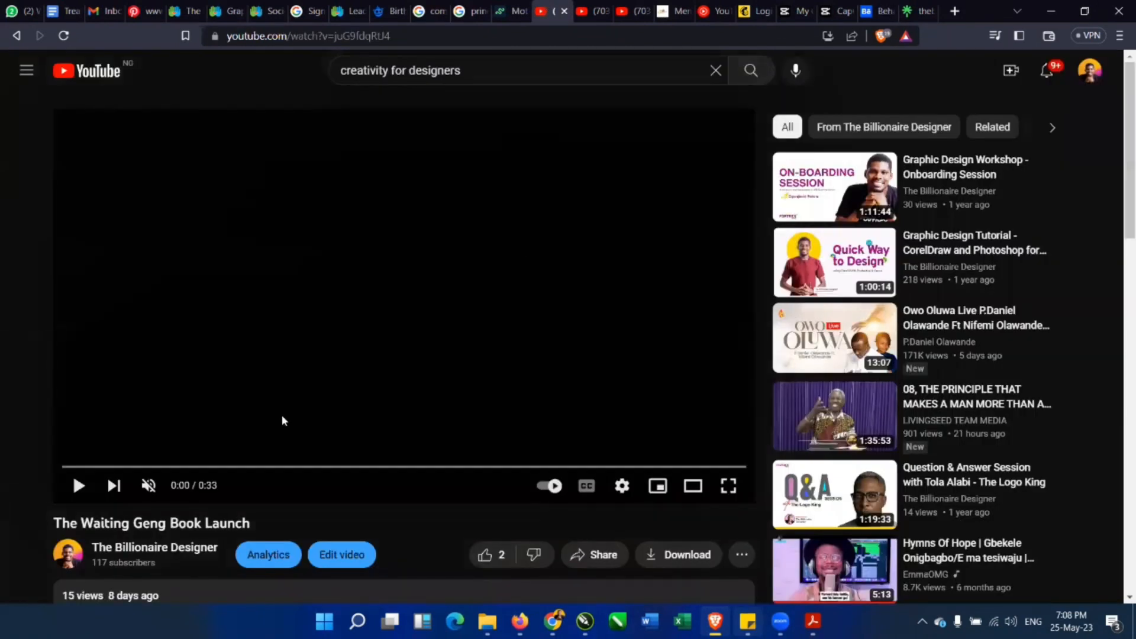
pyautogui.click(78, 486)
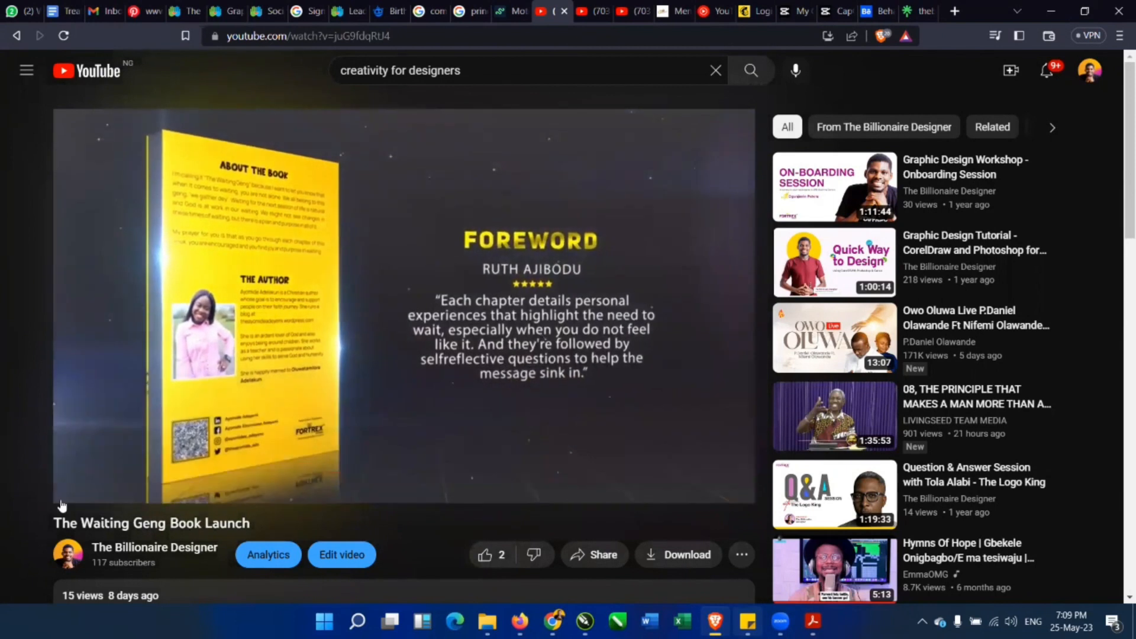
pyautogui.click(78, 486)
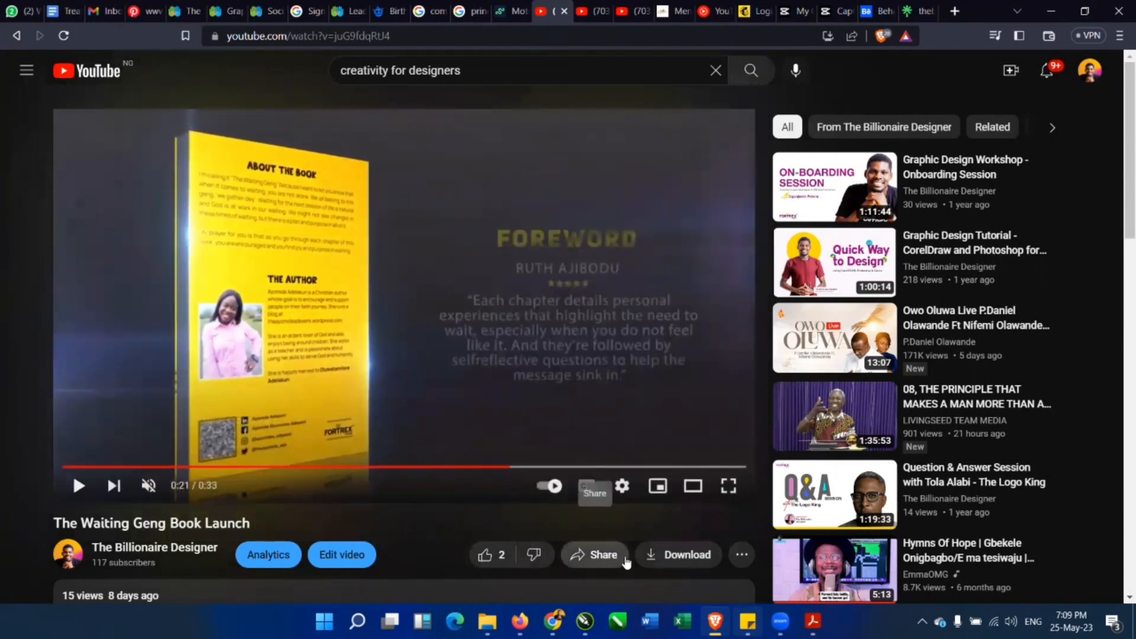
# Copy the embed code of The Waiting Geng Book Launch video from its sharing options.
pyautogui.click(589, 561)
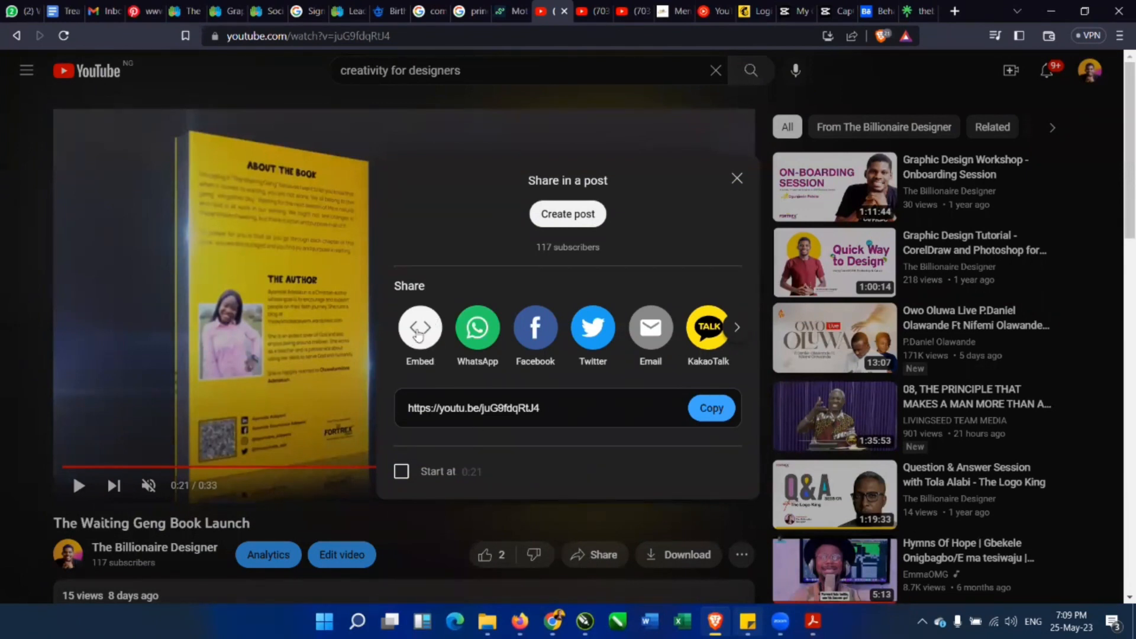
pyautogui.click(421, 330)
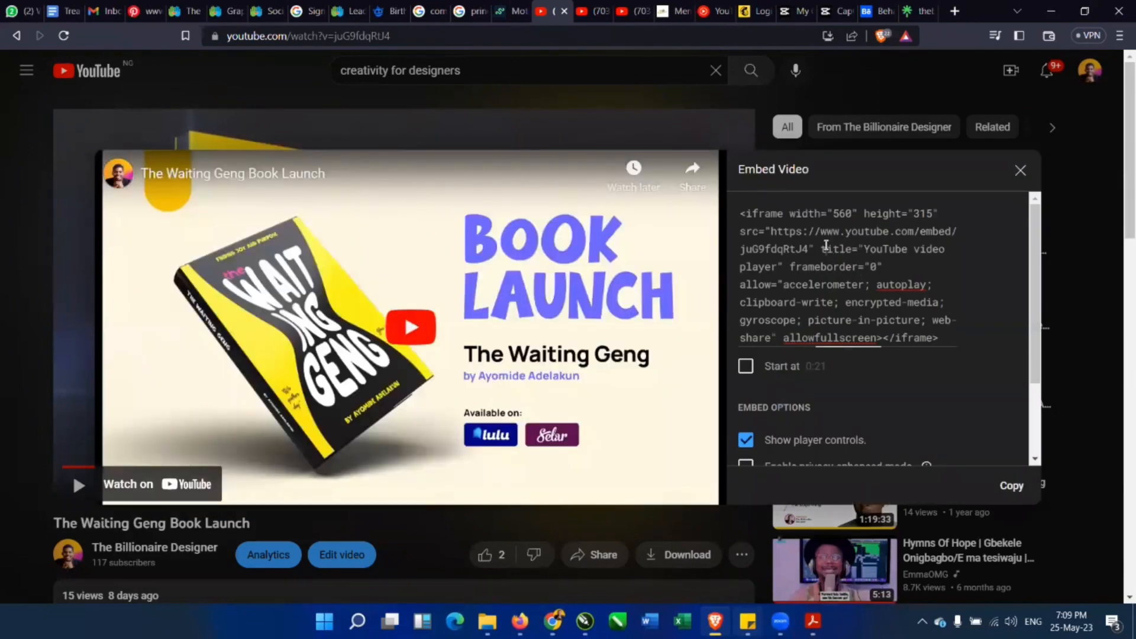
pyautogui.click(826, 245)
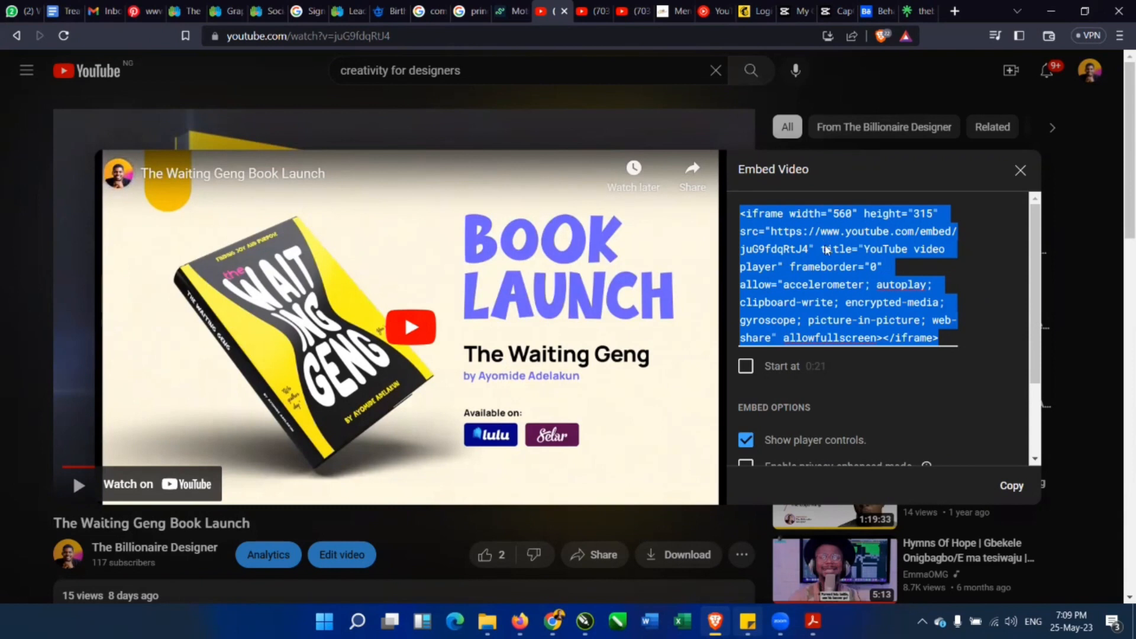
pyautogui.rightClick(826, 245)
pyautogui.click(873, 169)
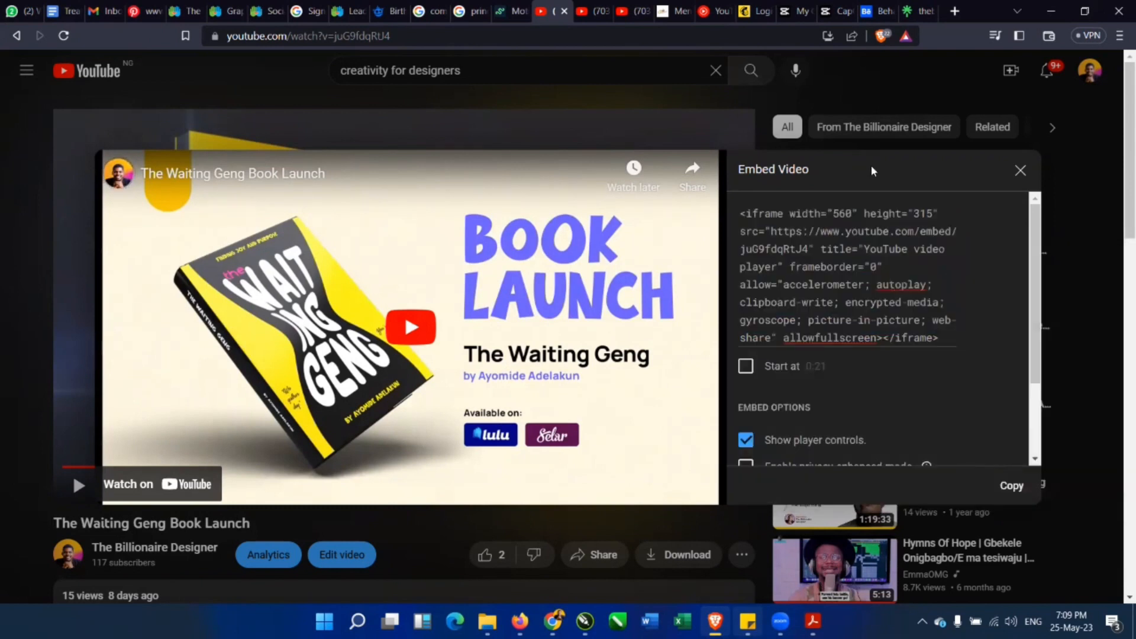
pyautogui.click(857, 245)
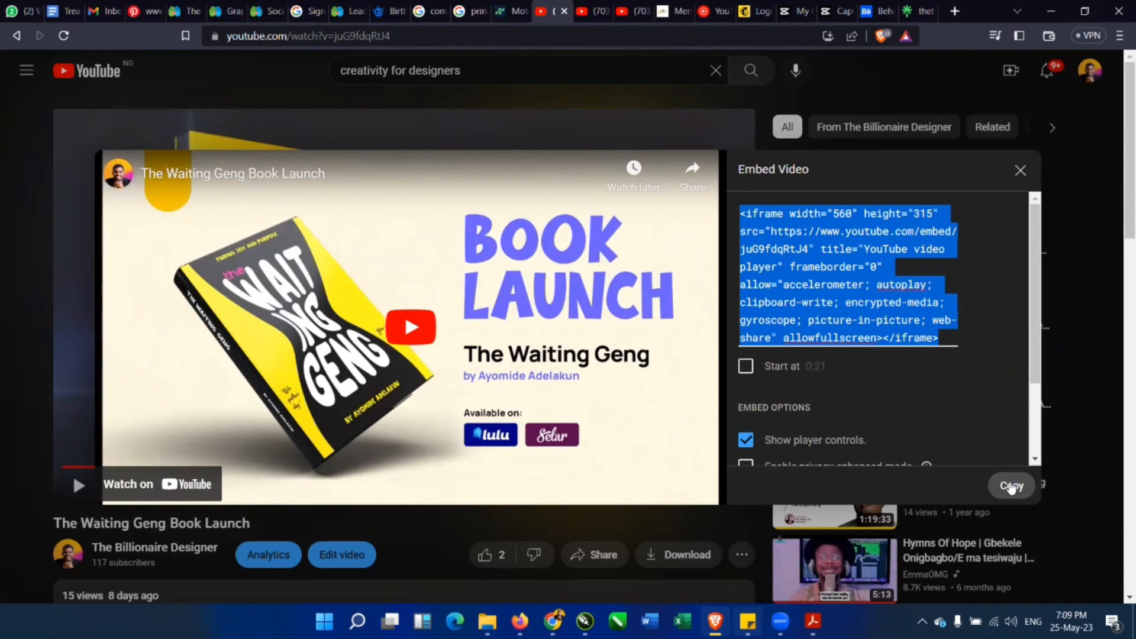
pyautogui.click(1011, 486)
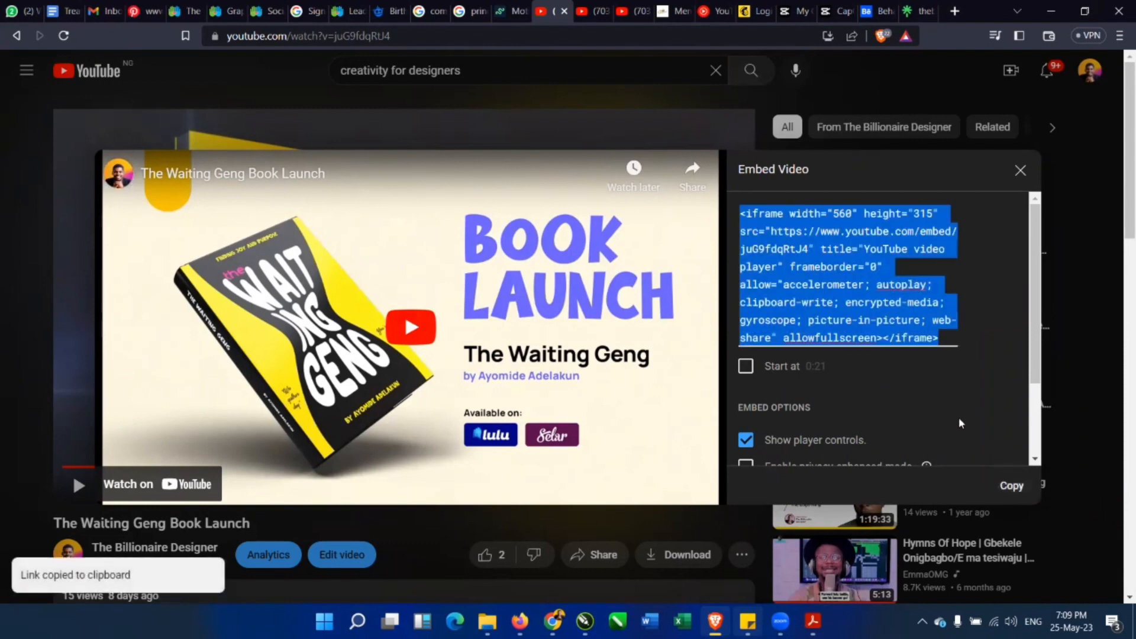
pyautogui.click(1021, 171)
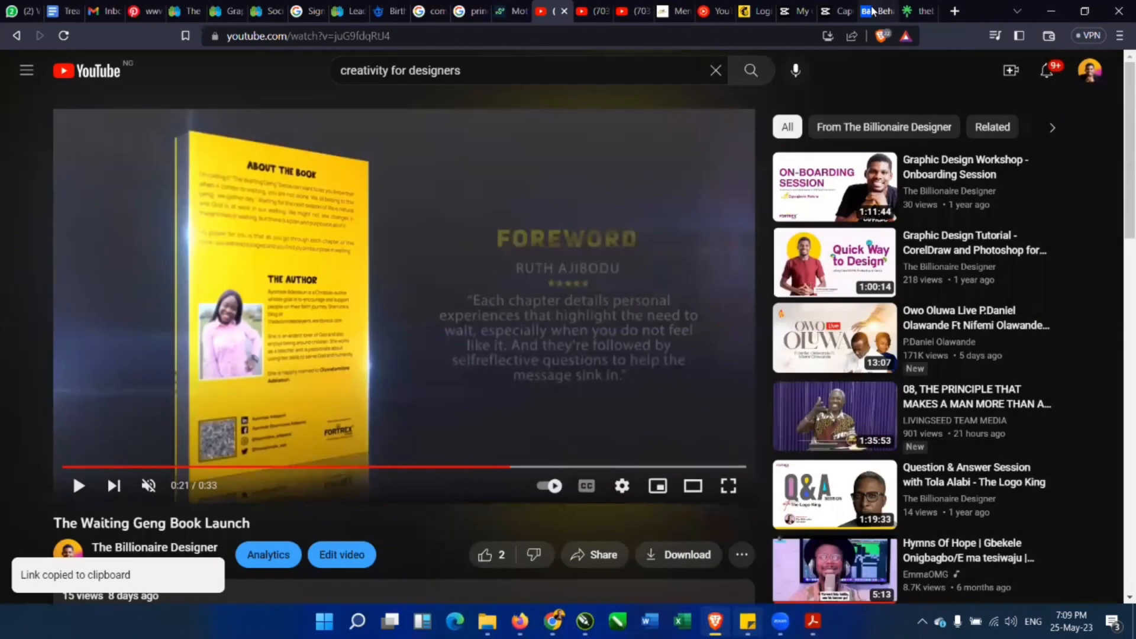
# Return to the Behance project and embed the launch video at the end using the copied YouTube embed code.
pyautogui.click(875, 12)
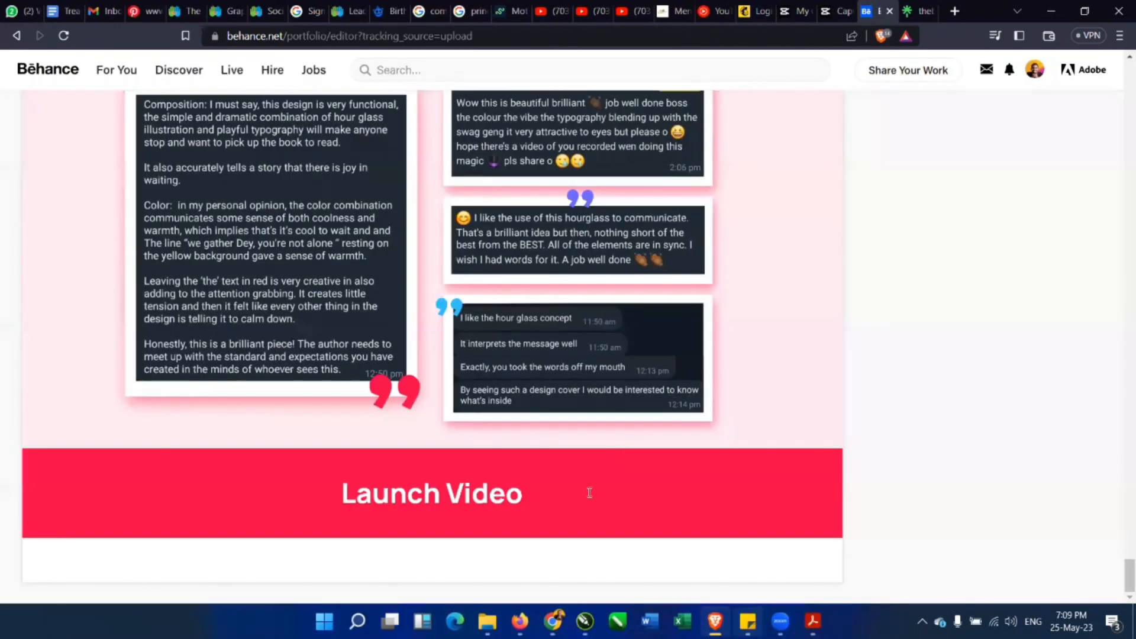
pyautogui.moveTo(394, 568)
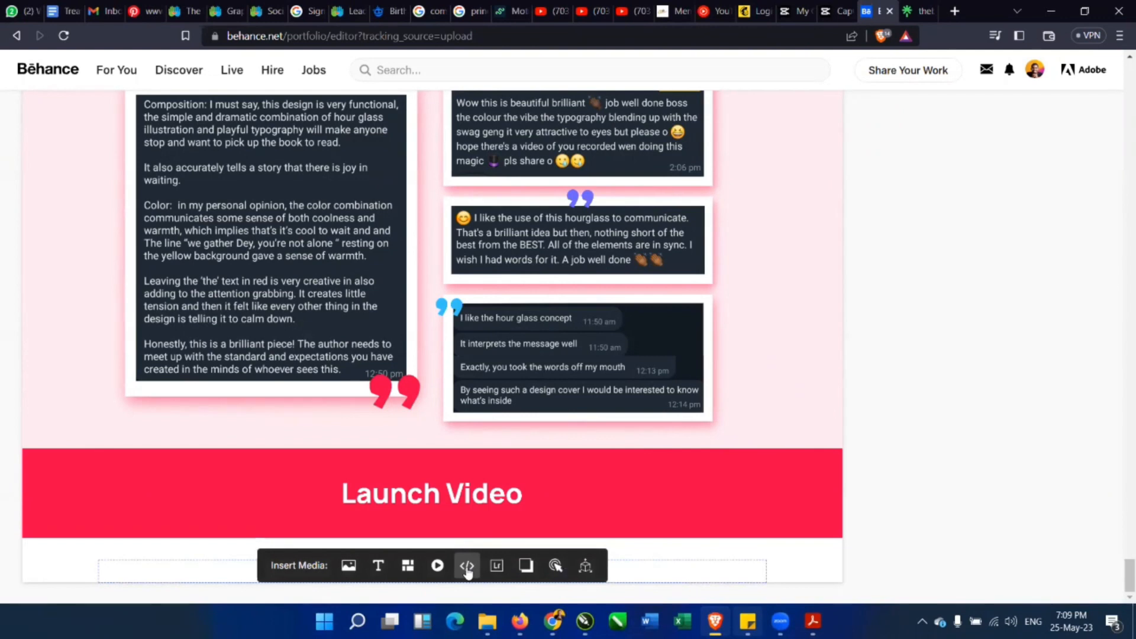
pyautogui.scroll(15, 996, 277)
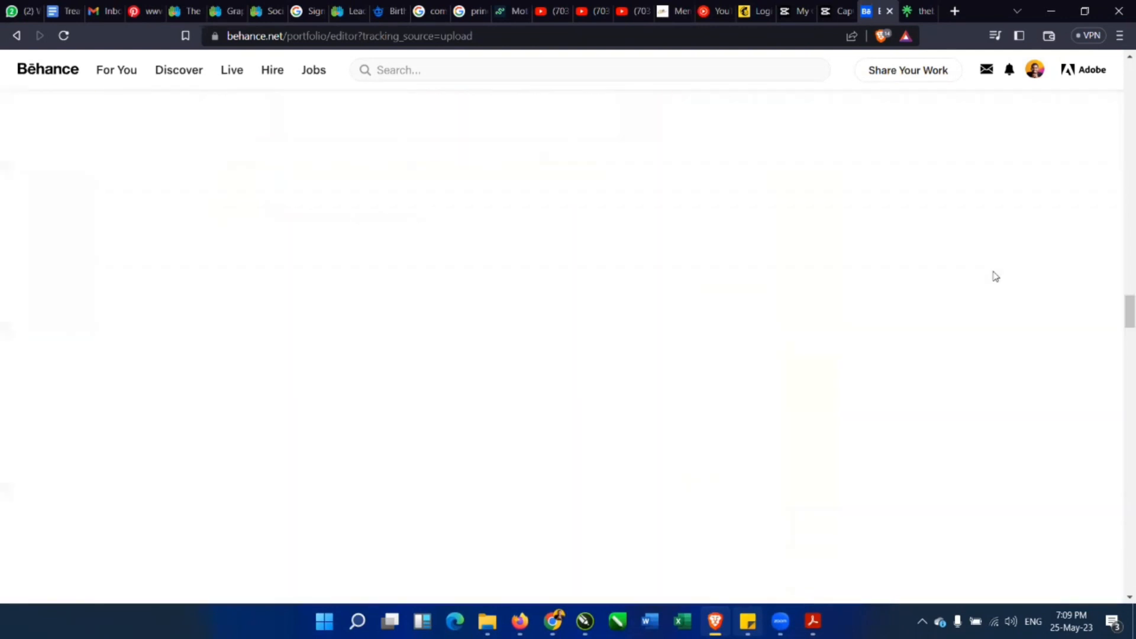
pyautogui.scroll(10, 996, 277)
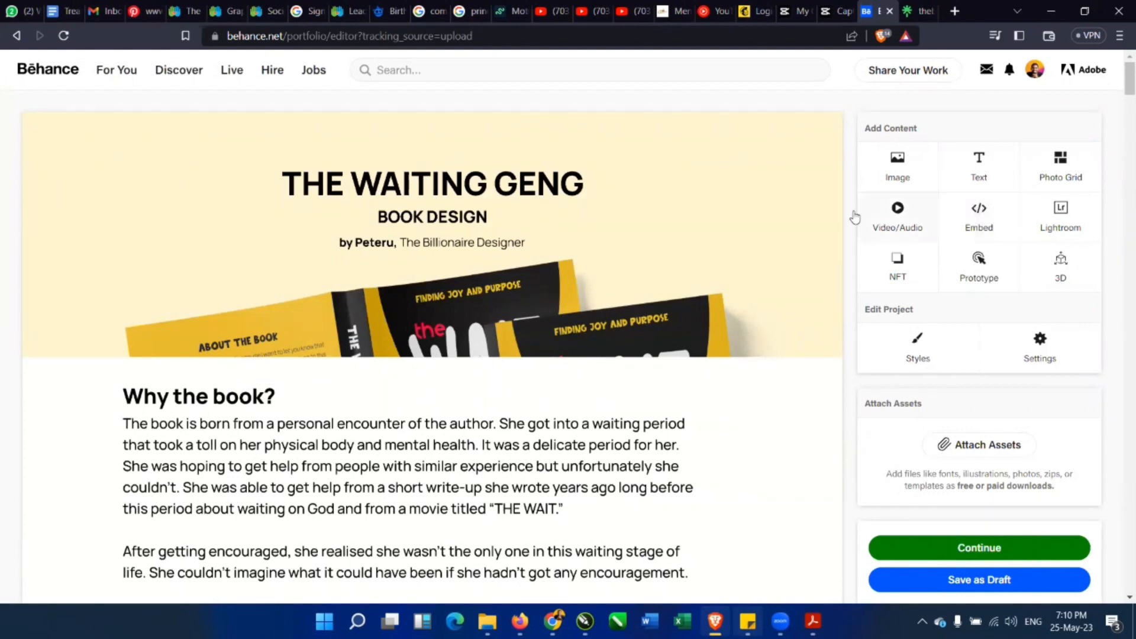
pyautogui.moveTo(833, 215)
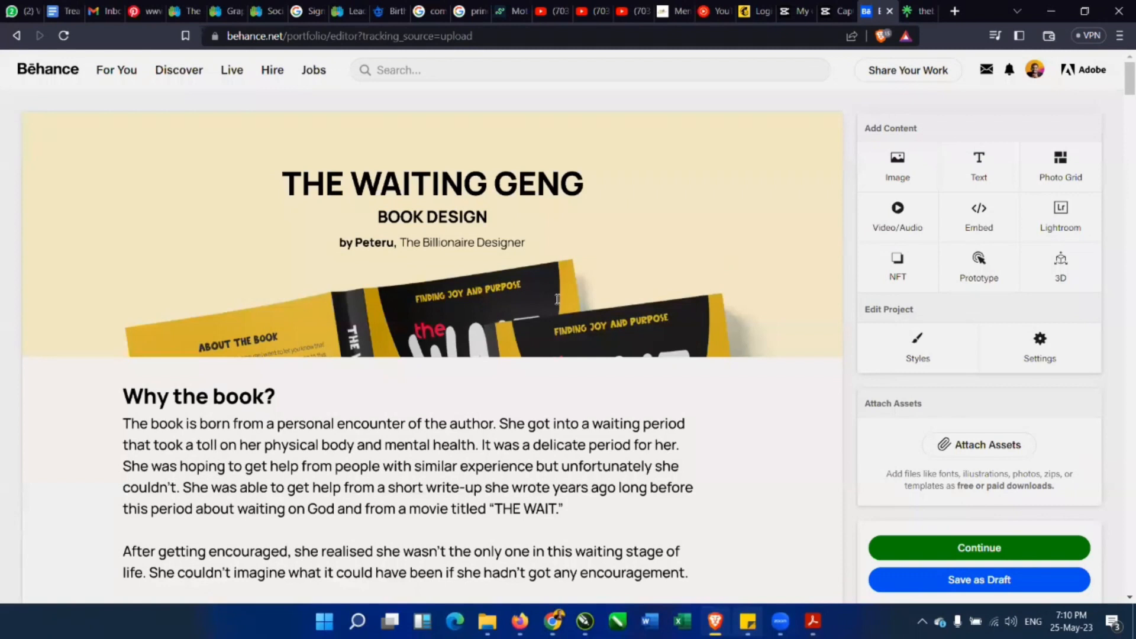
pyautogui.click(980, 219)
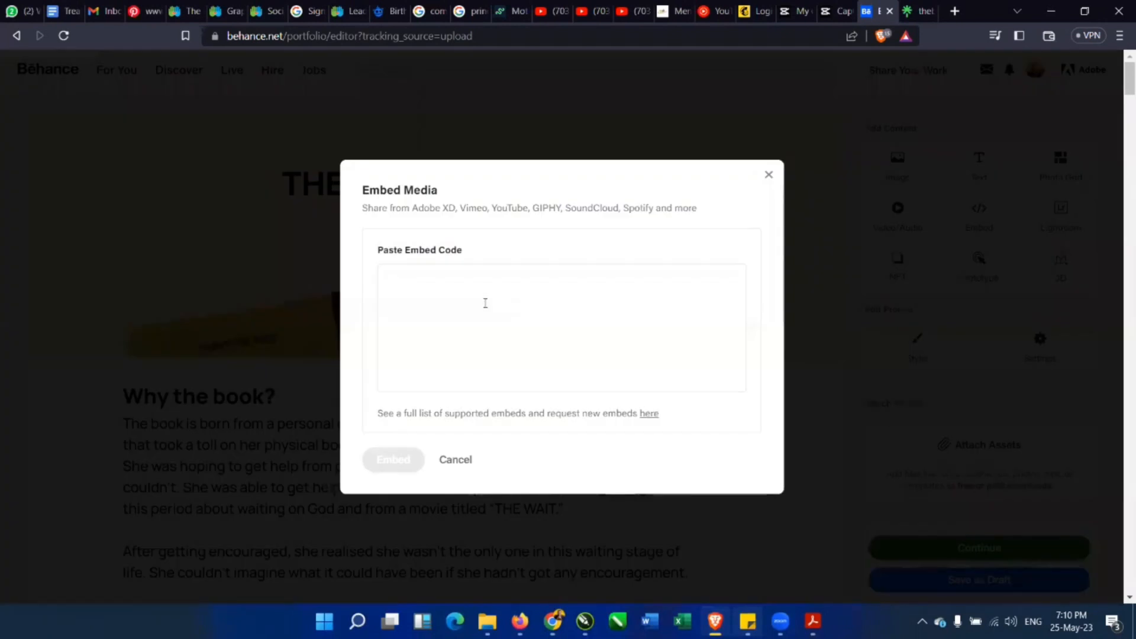
pyautogui.click(485, 303)
pyautogui.hotkey('ctrl', 'v')
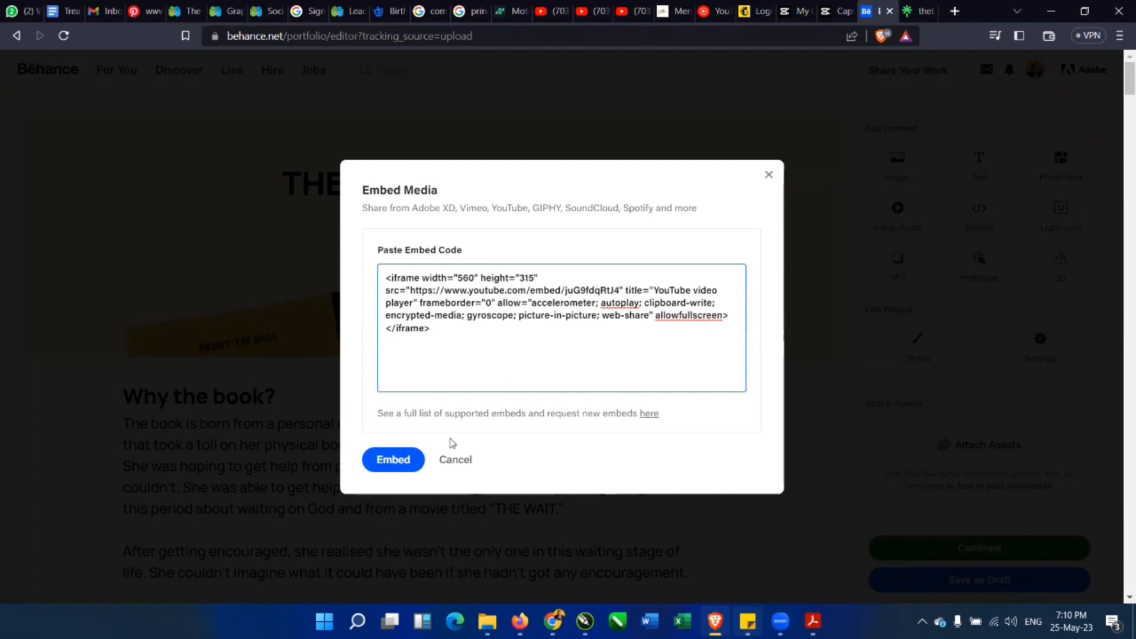
pyautogui.click(407, 462)
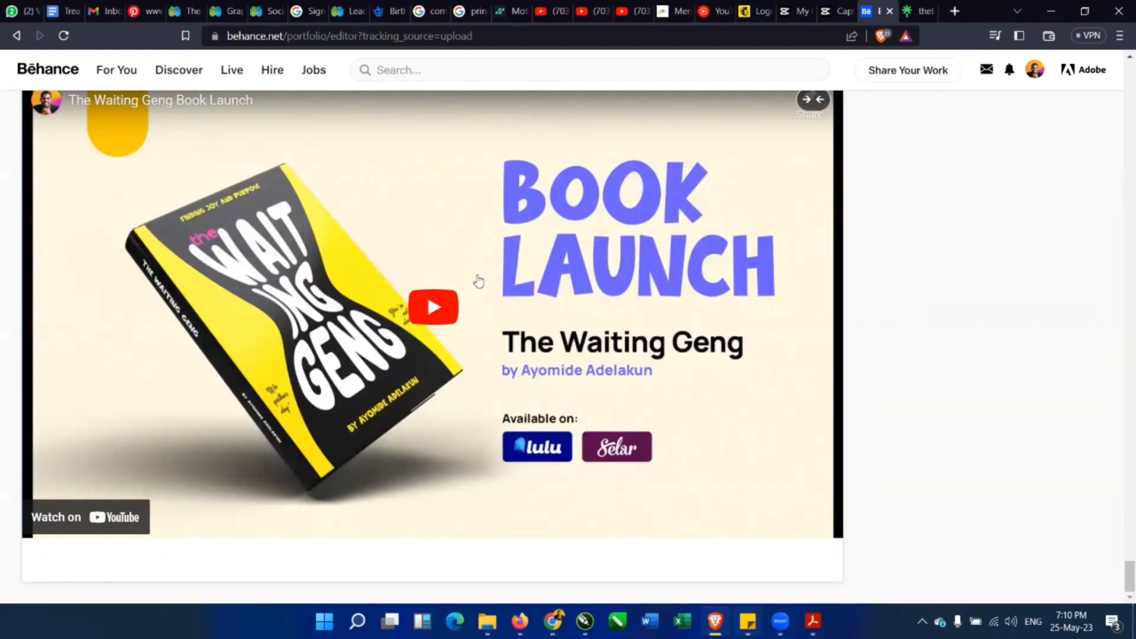
# Insert the closing thank-you image, Close Cover, from The Book folder below the embedded launch video.
pyautogui.click(530, 293)
pyautogui.moveTo(437, 561)
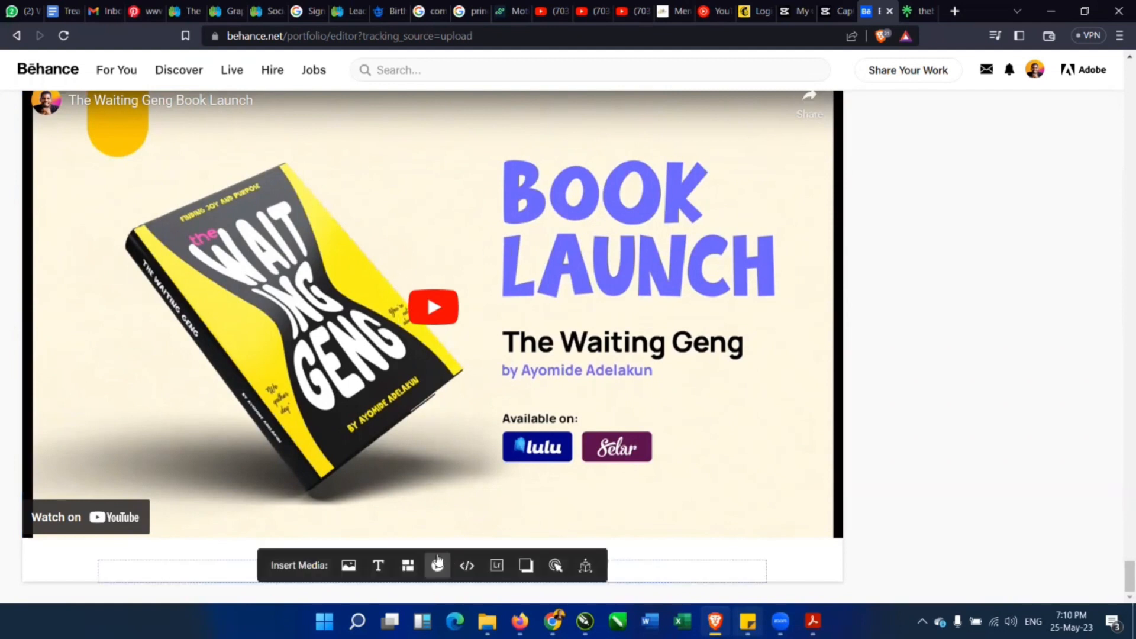
pyautogui.click(349, 565)
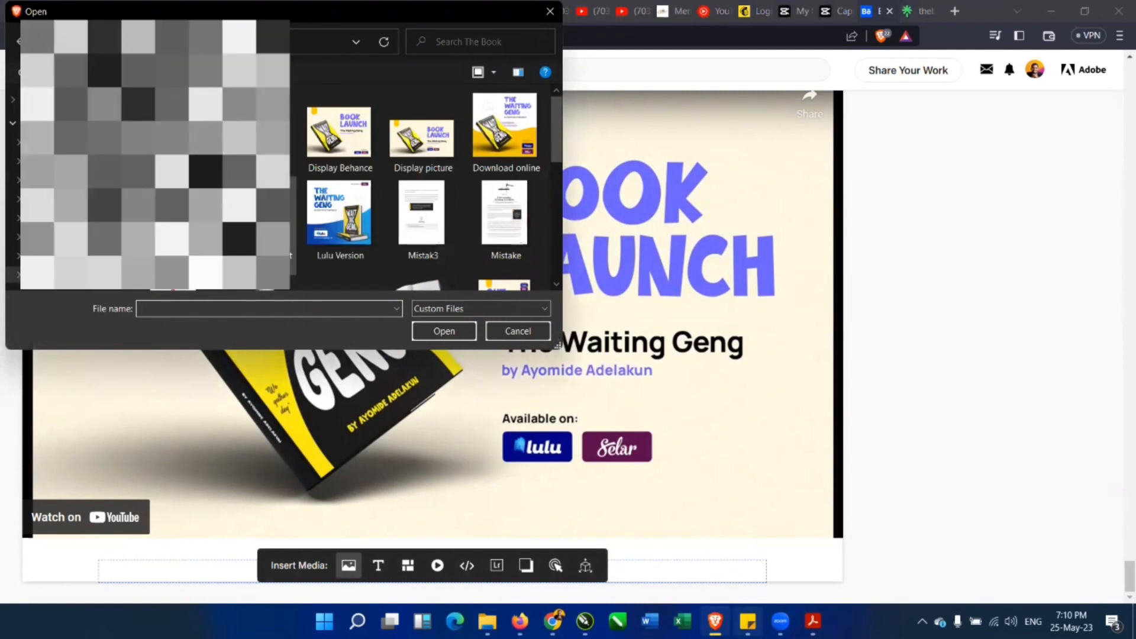
pyautogui.click(292, 132)
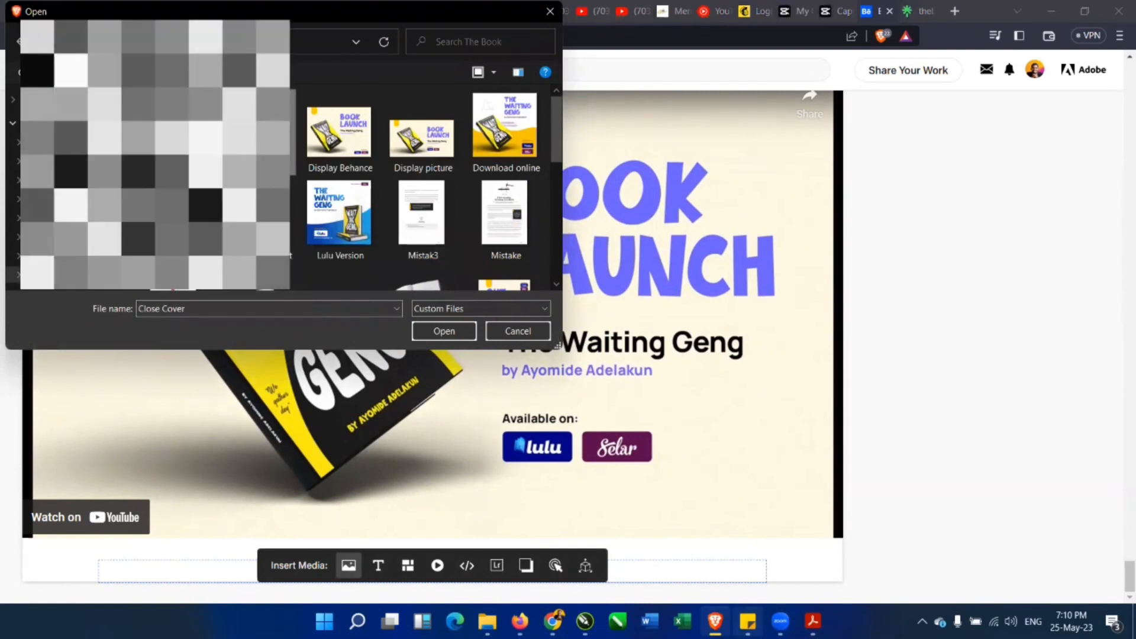
pyautogui.click(441, 331)
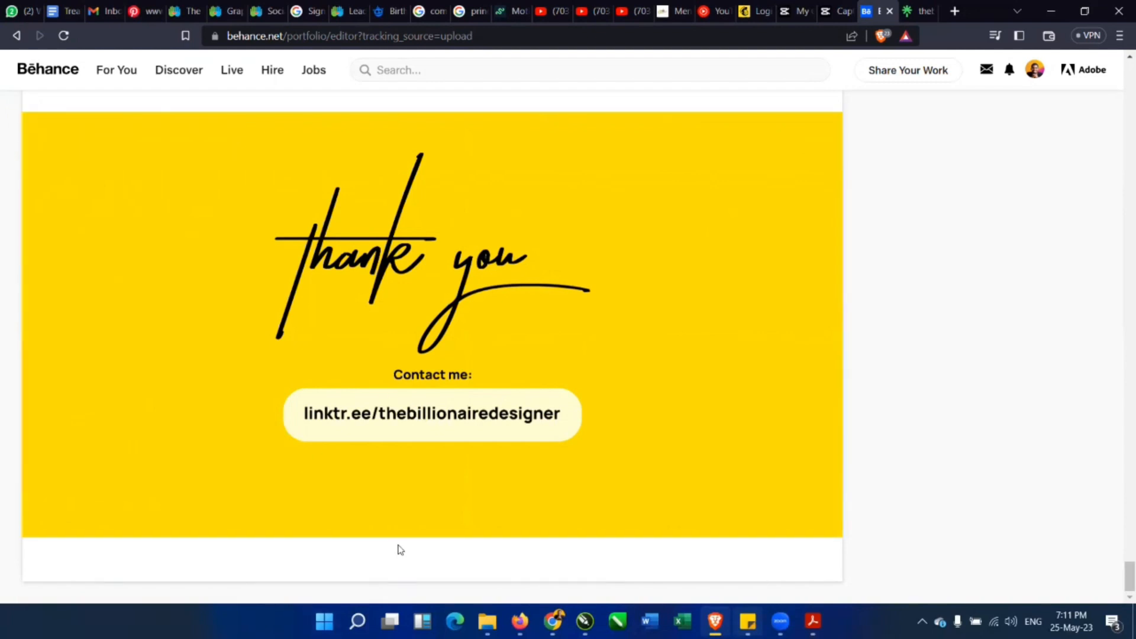
# Add a text block below the thank-you image reading "View my Portfolio".
pyautogui.moveTo(386, 568)
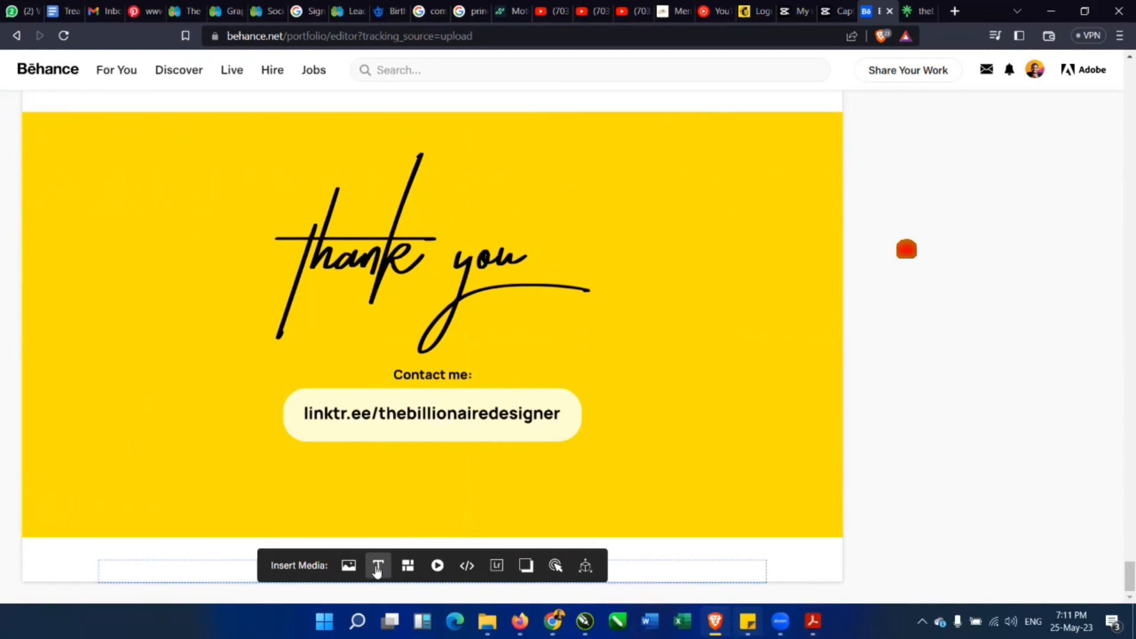
pyautogui.click(377, 567)
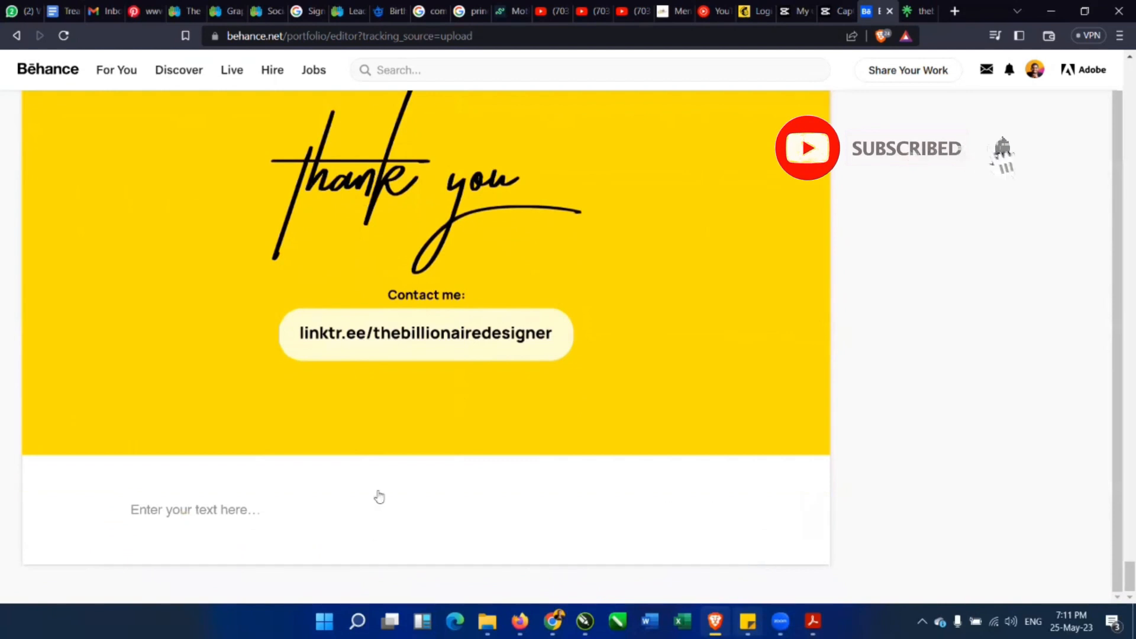
pyautogui.write('Contact me:')
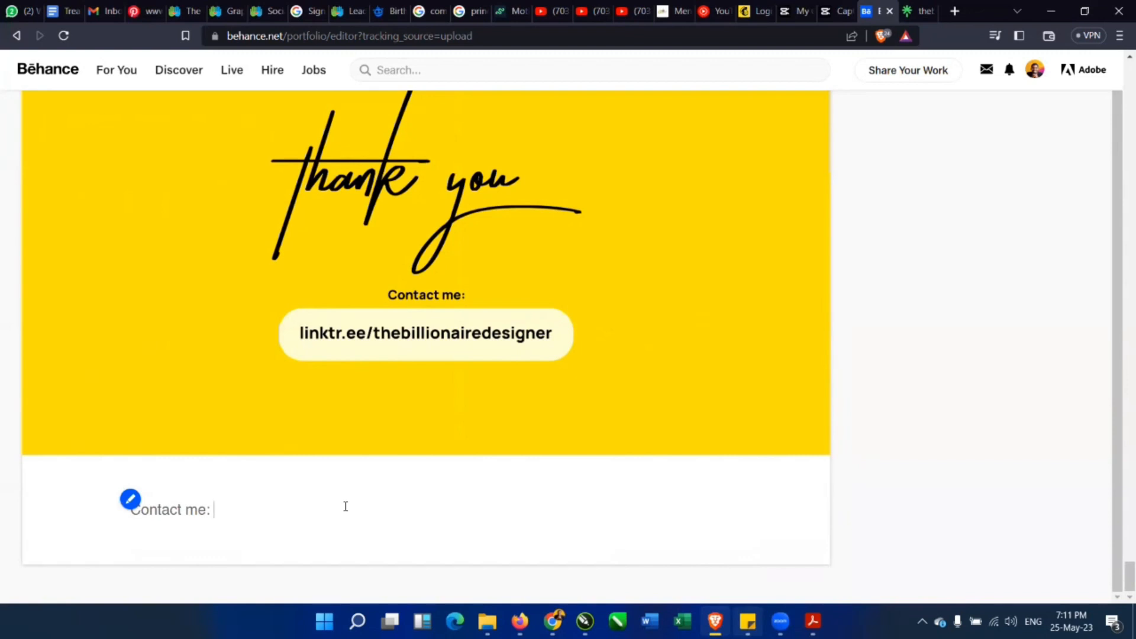
pyautogui.hotkey('ctrl', 'a')
pyautogui.write('View my Portfo')
pyautogui.press('BackSpace')
pyautogui.press('BackSpace')
pyautogui.press('BackSpace')
pyautogui.press('BackSpace')
pyautogui.press('BackSpace')
pyautogui.write('or')
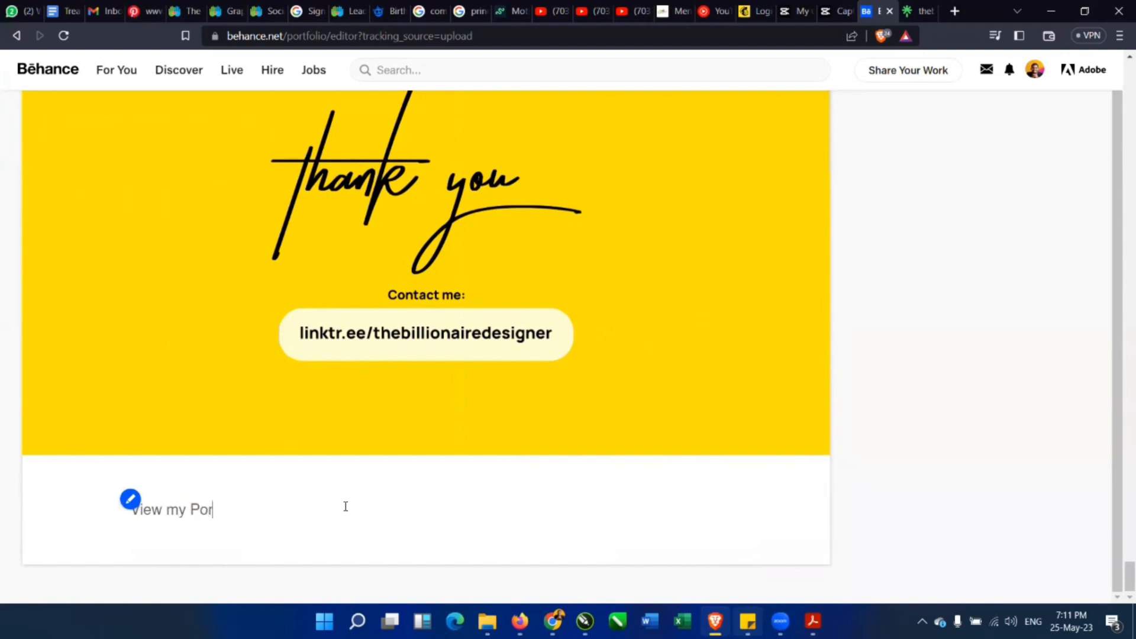
pyautogui.write('tfolio')
# Format the View my Portfolio text at size 40, bold and centred.
pyautogui.hotkey('ctrl', 'a')
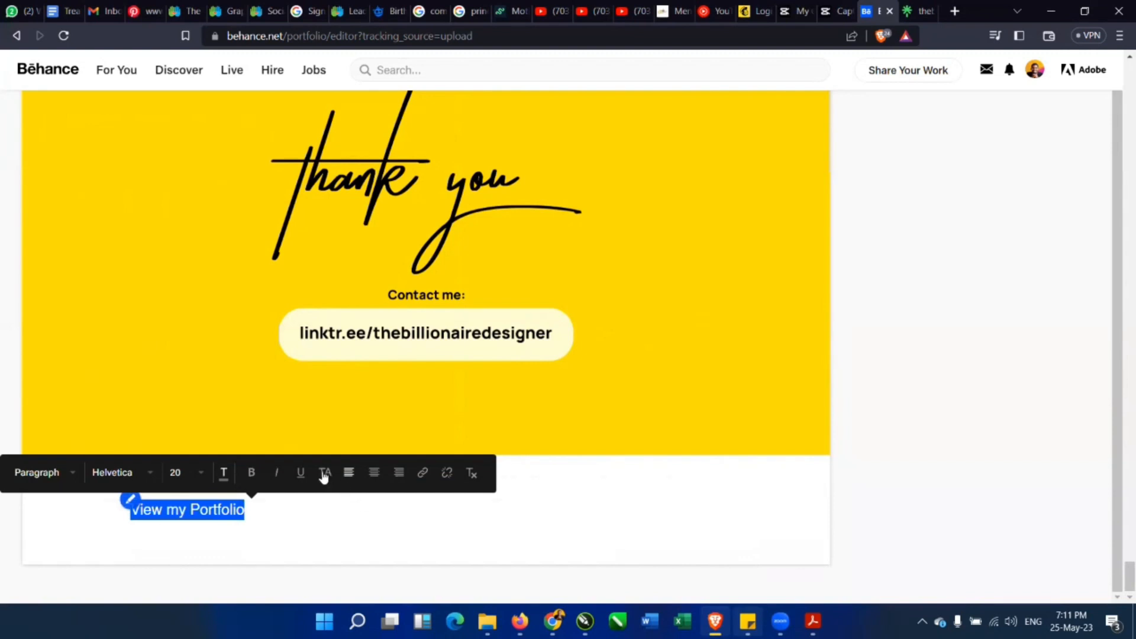
pyautogui.click(190, 473)
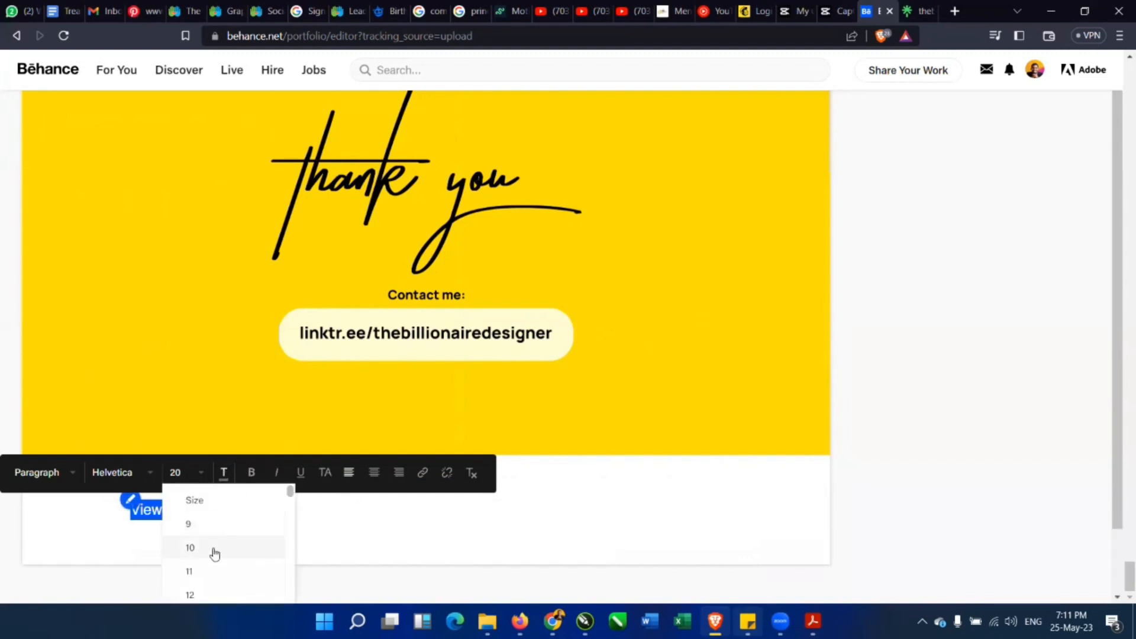
pyautogui.scroll(-9, 215, 554)
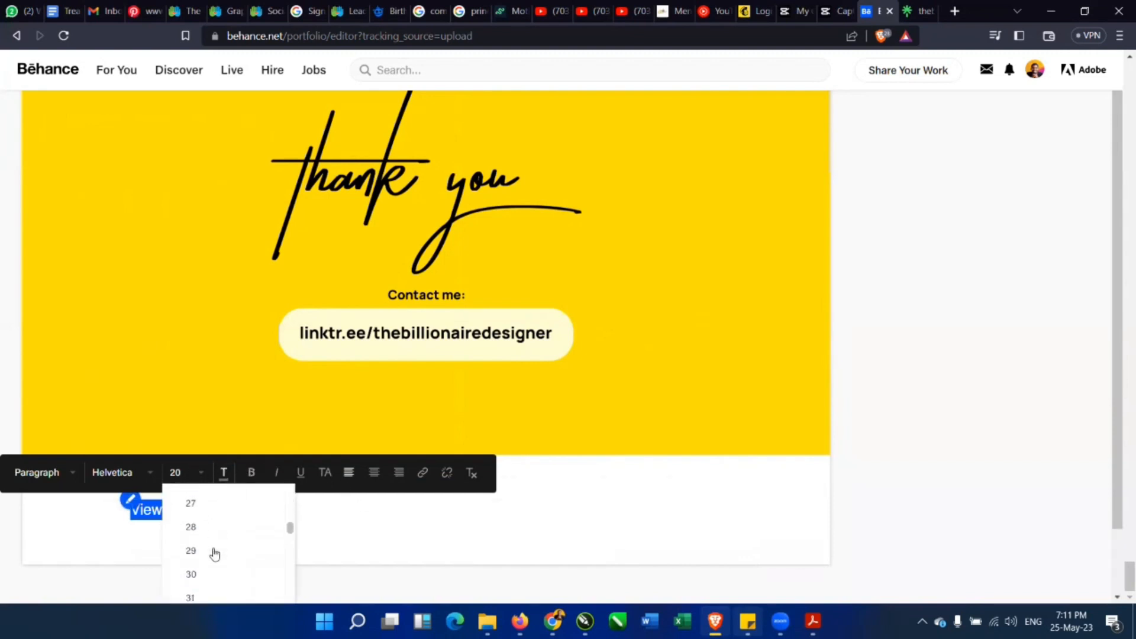
pyautogui.scroll(-5, 215, 553)
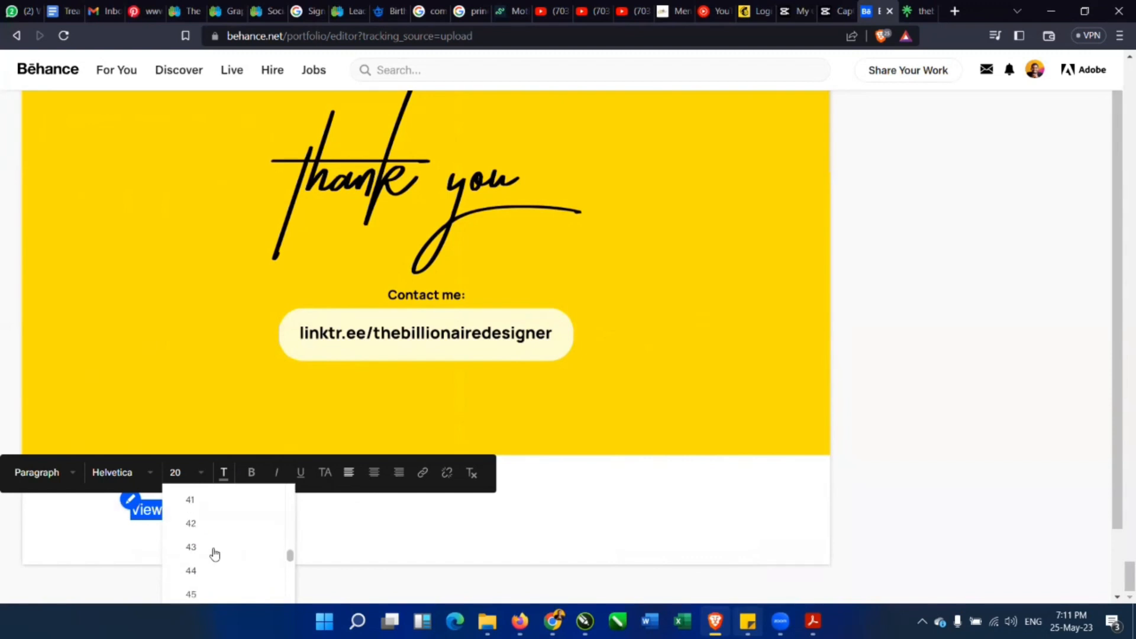
pyautogui.scroll(1, 203, 522)
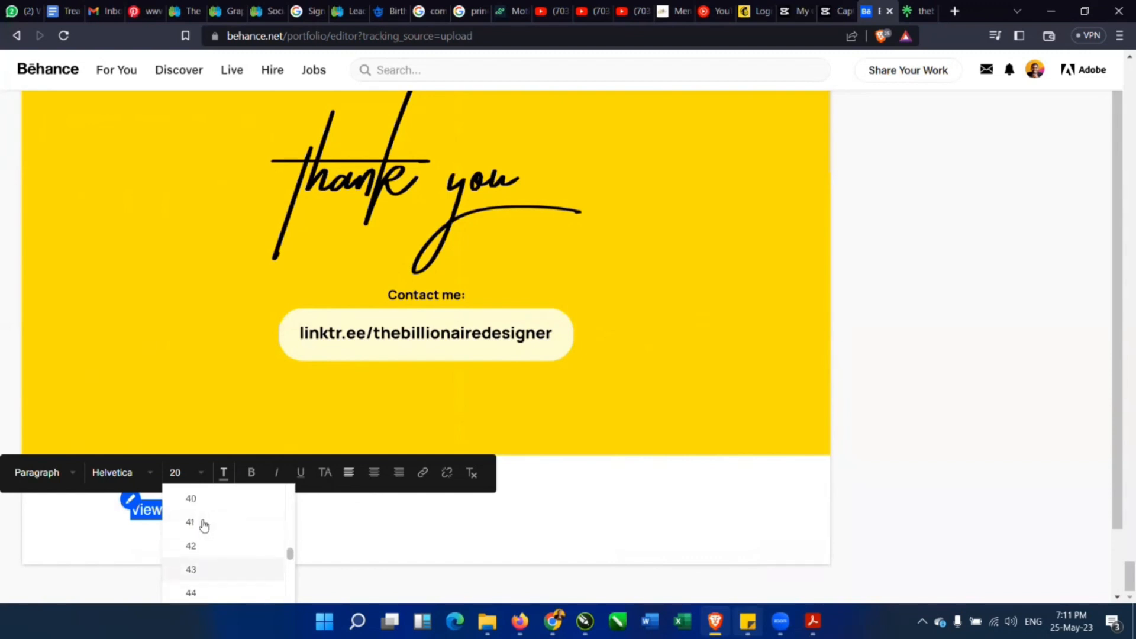
pyautogui.click(193, 502)
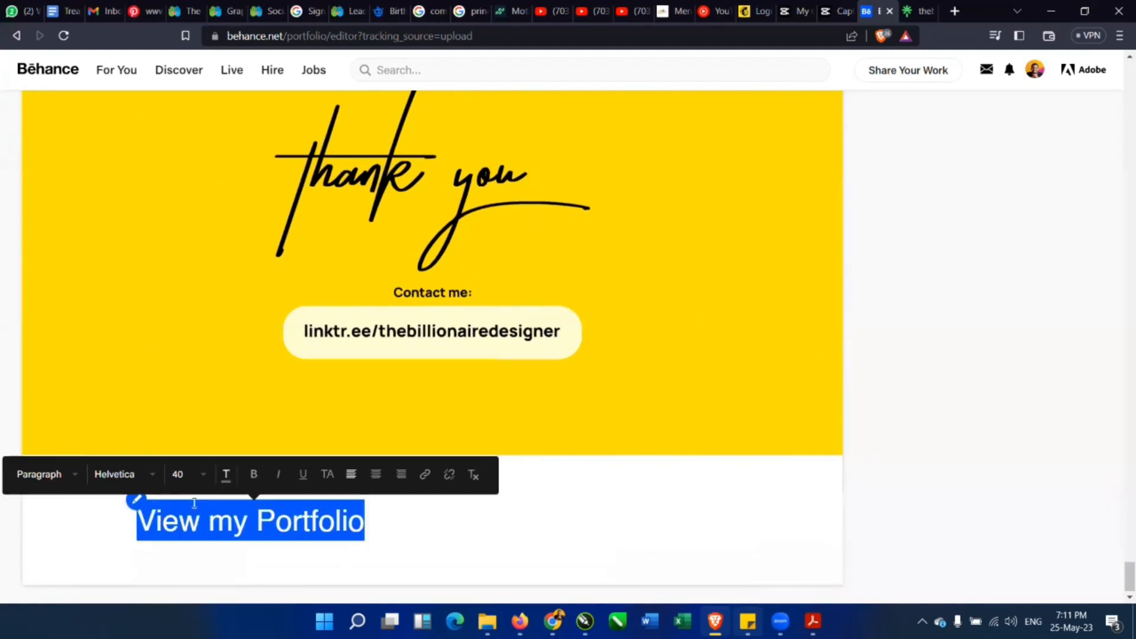
pyautogui.click(253, 476)
pyautogui.click(385, 476)
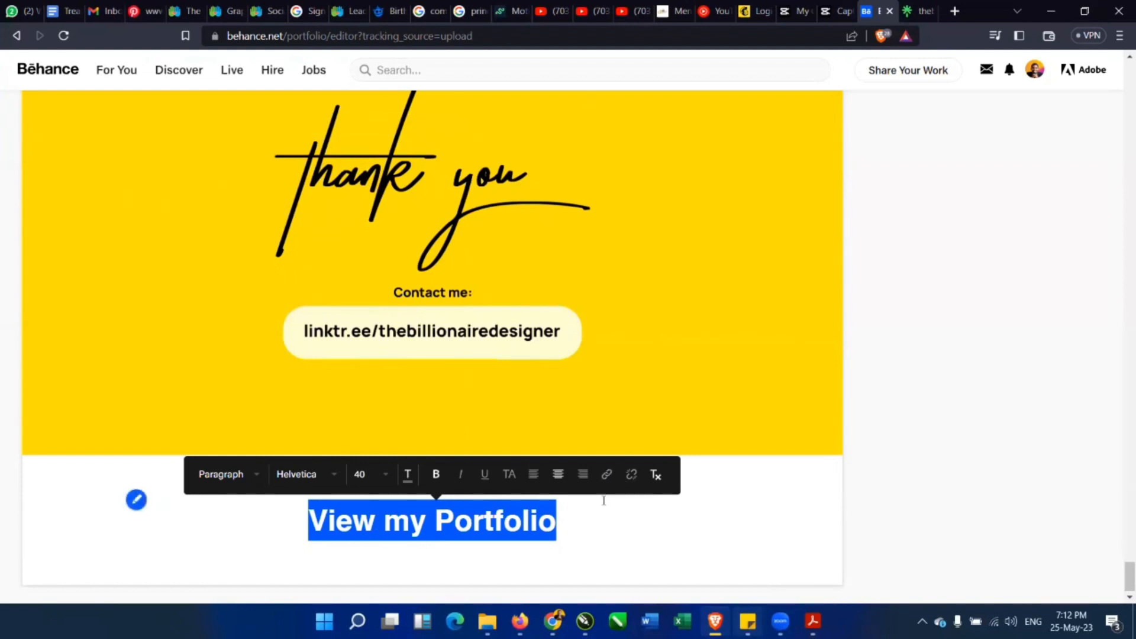
# Link the View my Portfolio text to the copied Linktree address linktr.ee/thebillionairedesigner, opening in a new tab.
pyautogui.click(605, 474)
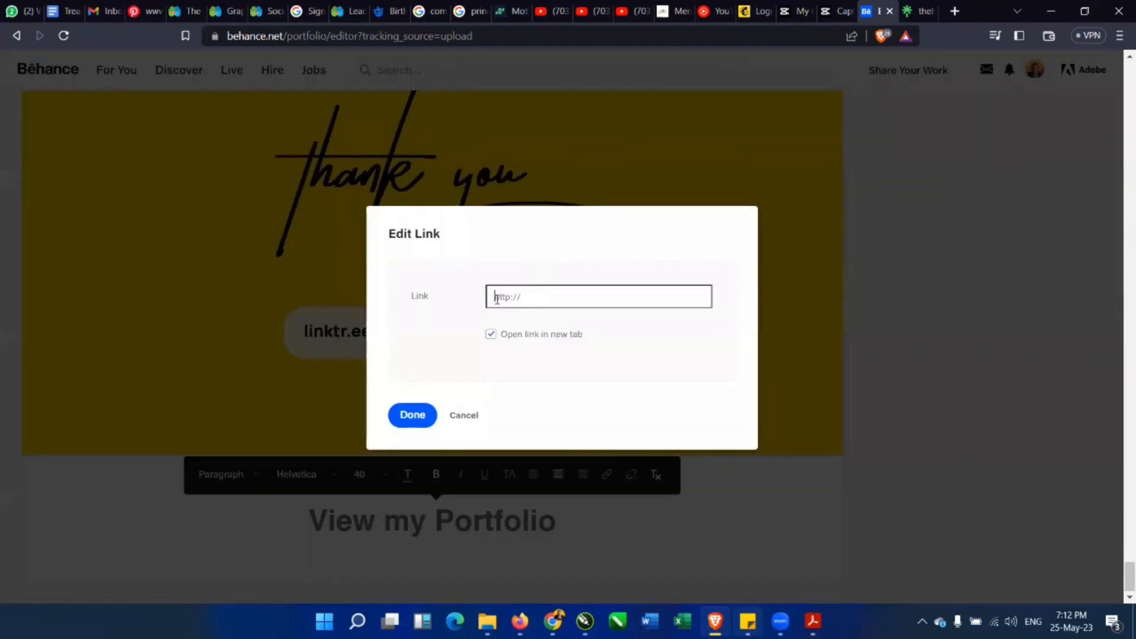
pyautogui.click(919, 11)
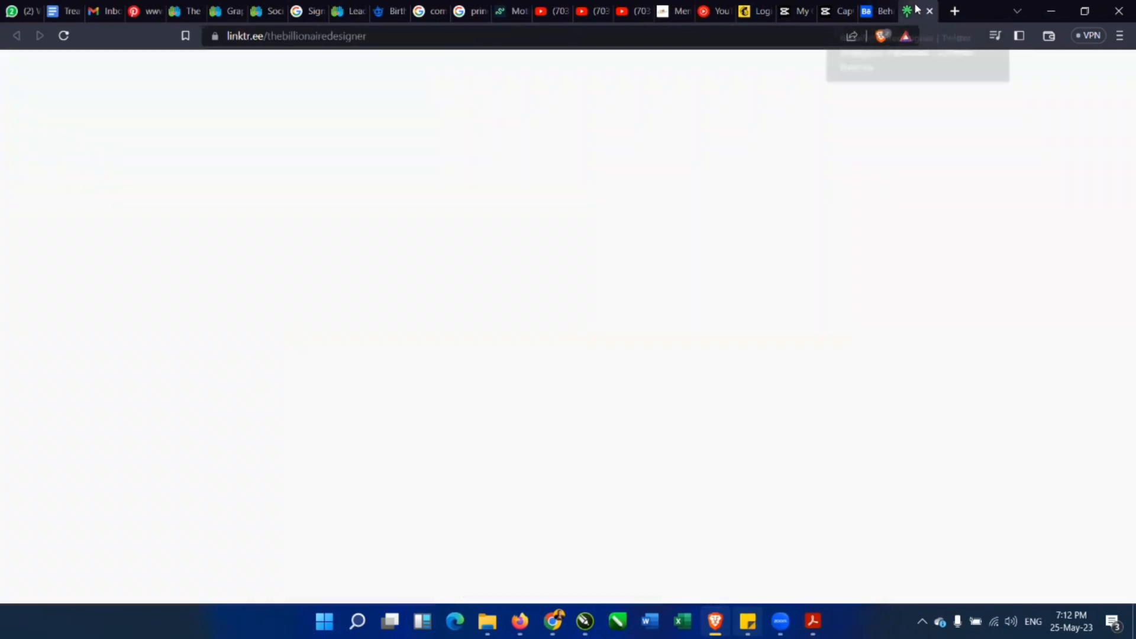
pyautogui.click(736, 36)
pyautogui.hotkey('ctrl', 'c')
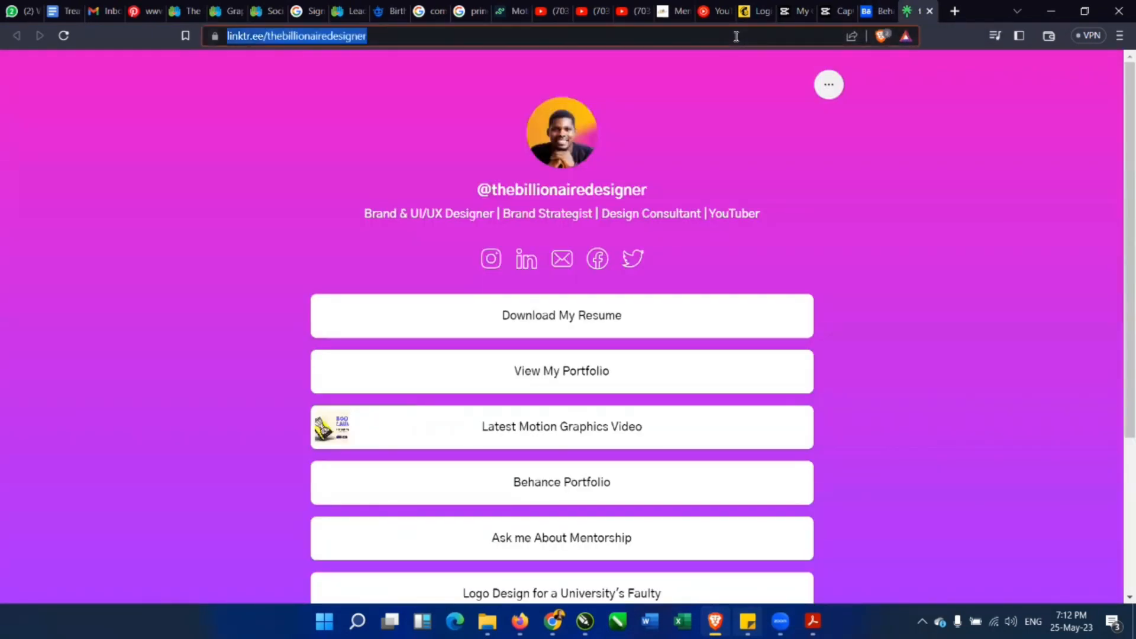
pyautogui.click(876, 10)
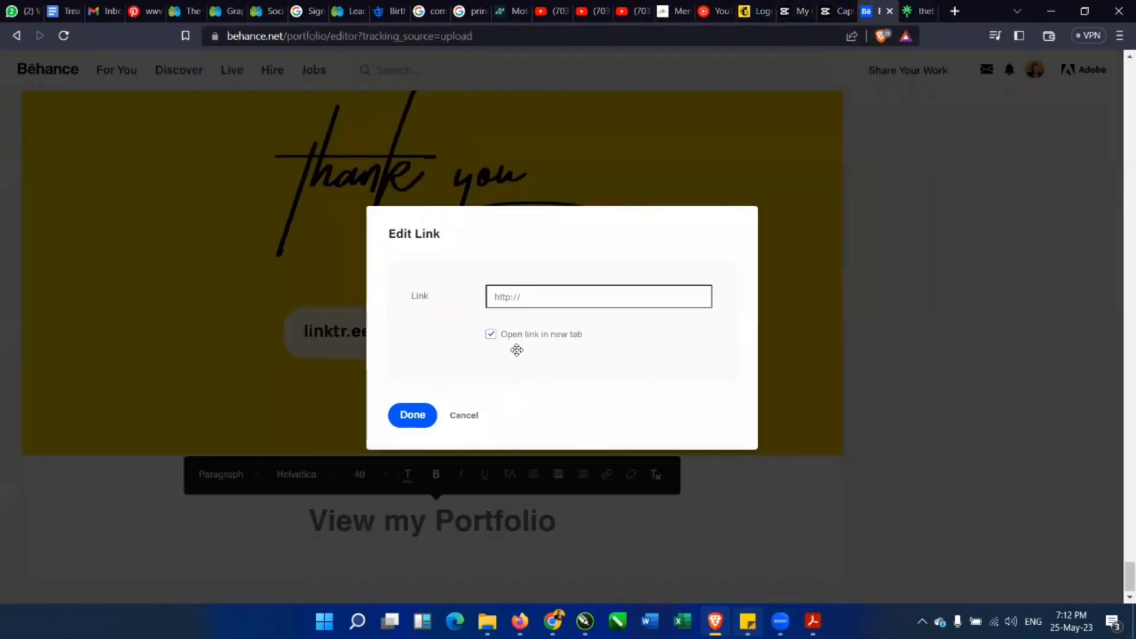
pyautogui.hotkey('ctrl', 'v')
pyautogui.click(413, 415)
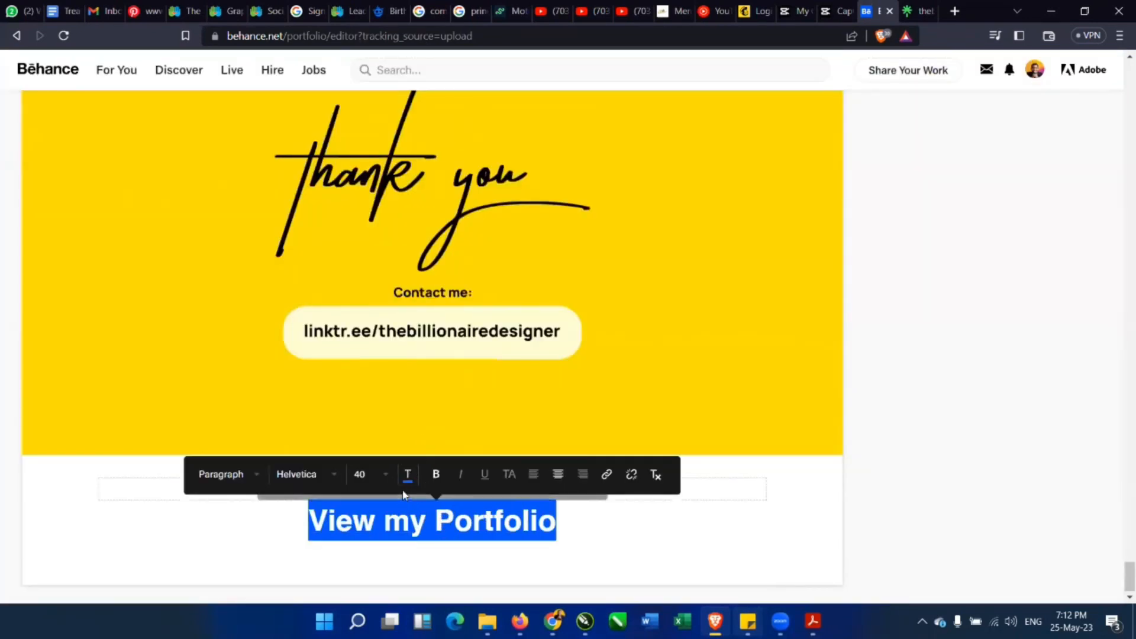
# Change the colour of the View my Portfolio link text to a pinkish red.
pyautogui.click(412, 475)
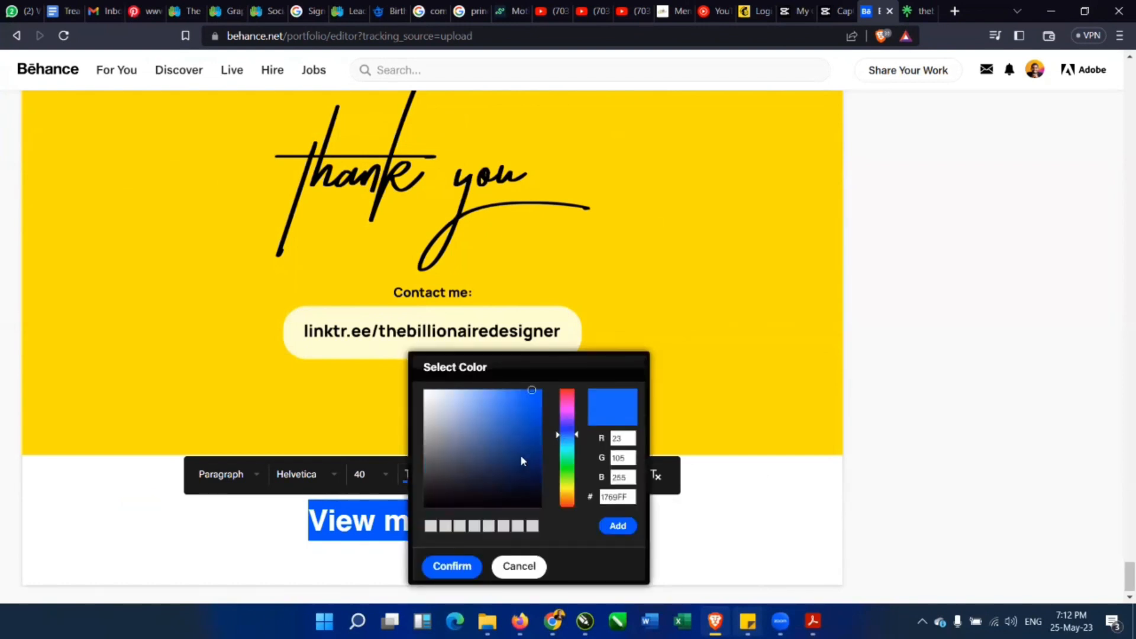
pyautogui.click(567, 393)
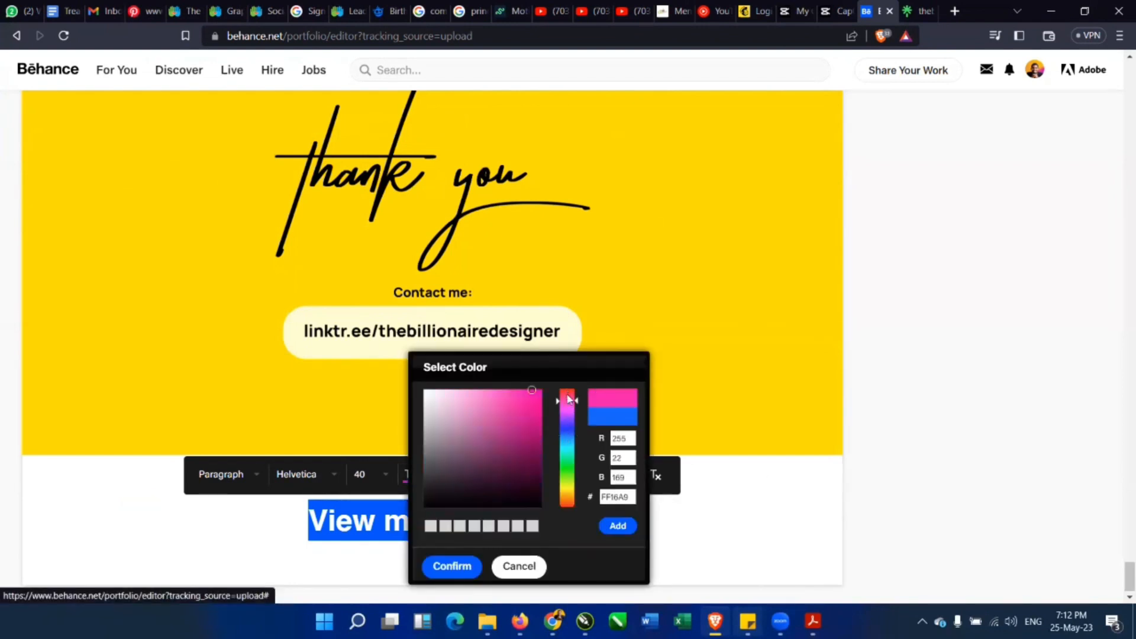
pyautogui.moveTo(567, 394); pyautogui.dragTo(550, 390)
pyautogui.click(453, 573)
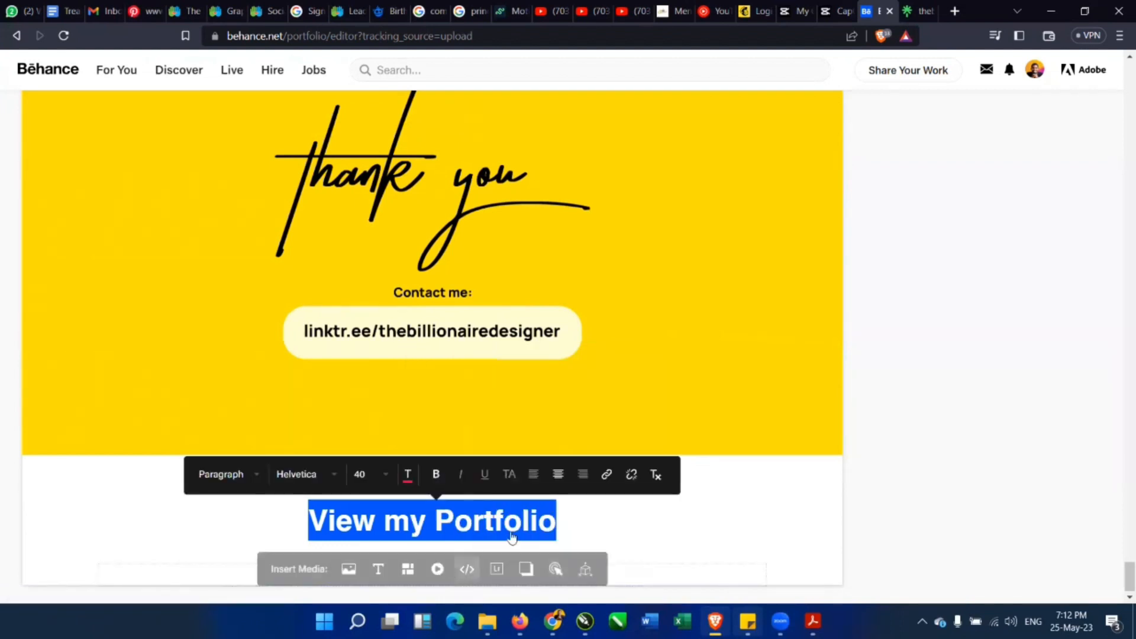
pyautogui.click(586, 509)
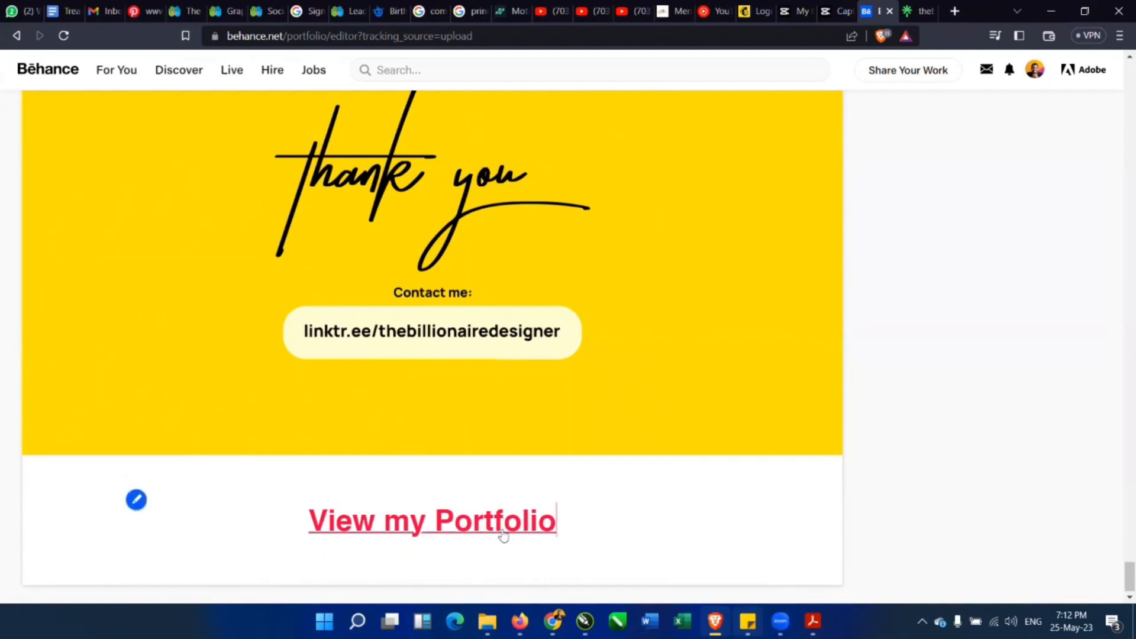
# Continue from the finished project content to the publishing details with cover, title, tags and categories.
pyautogui.moveTo(586, 482)
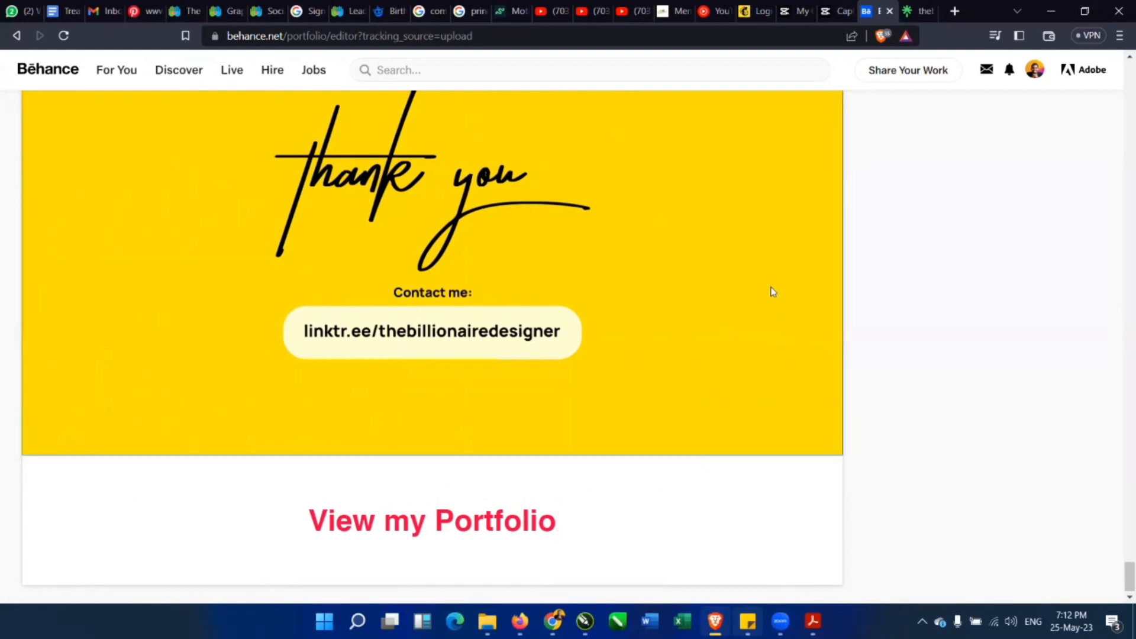
pyautogui.scroll(20, 772, 292)
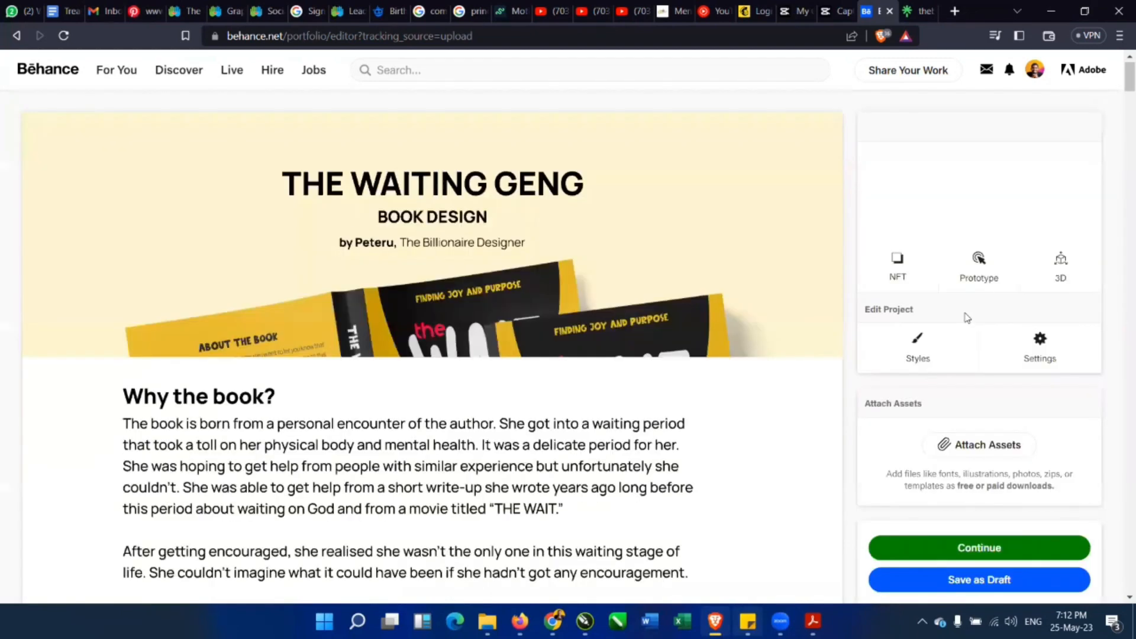
pyautogui.click(998, 549)
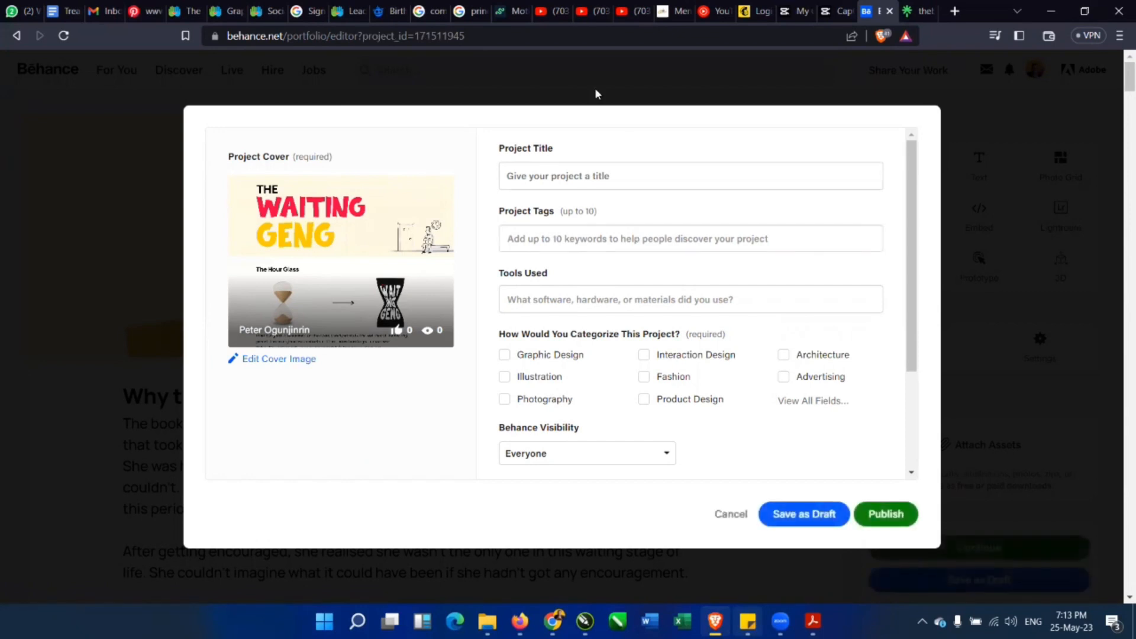
# Title the project Ebook Design Presentation.
pyautogui.click(568, 175)
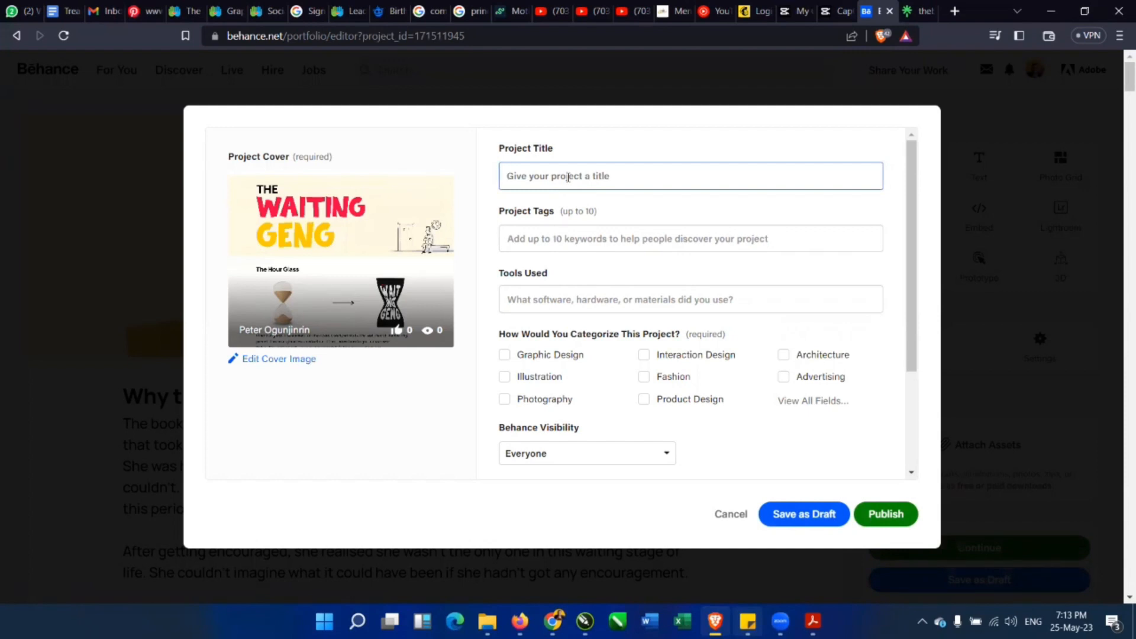
pyautogui.write('Ebook P')
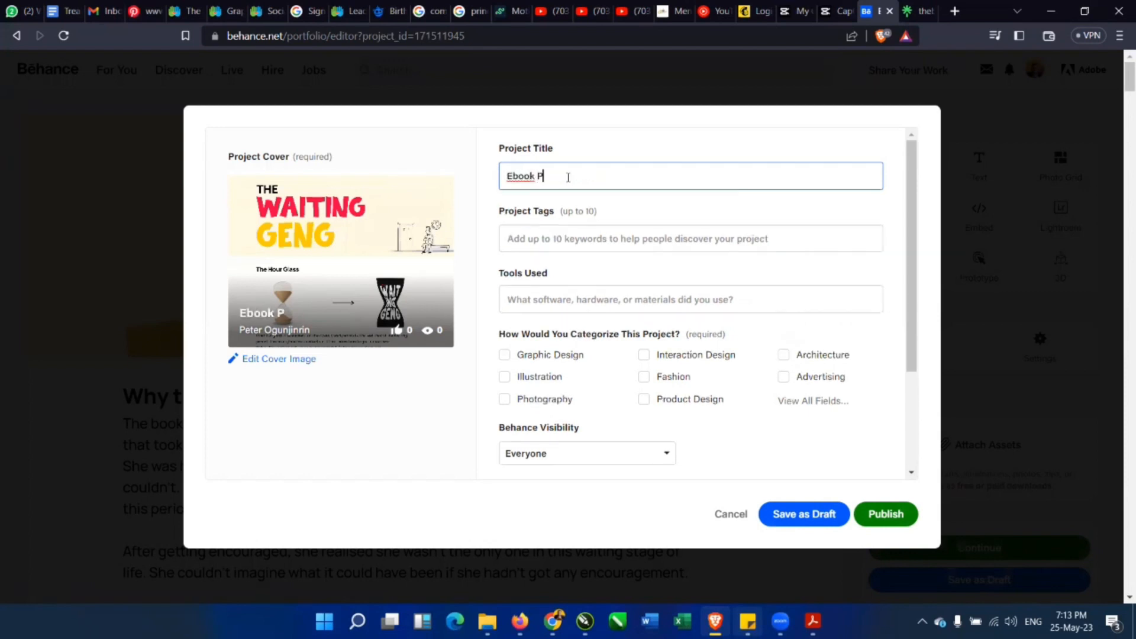
pyautogui.write('resentation')
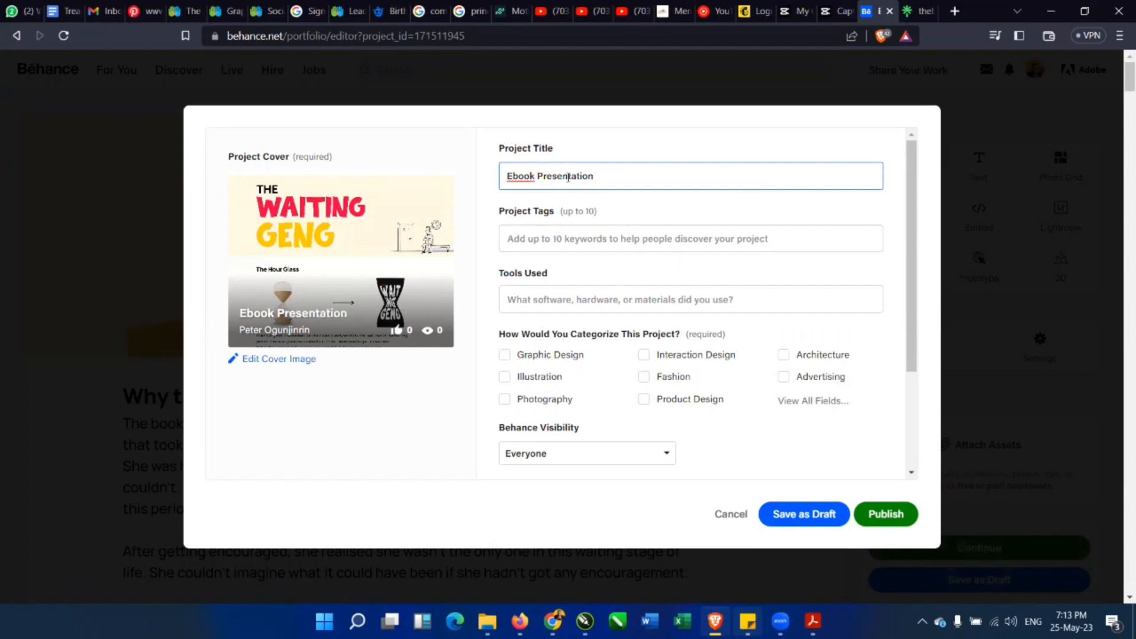
pyautogui.click(536, 176)
pyautogui.write('Design')
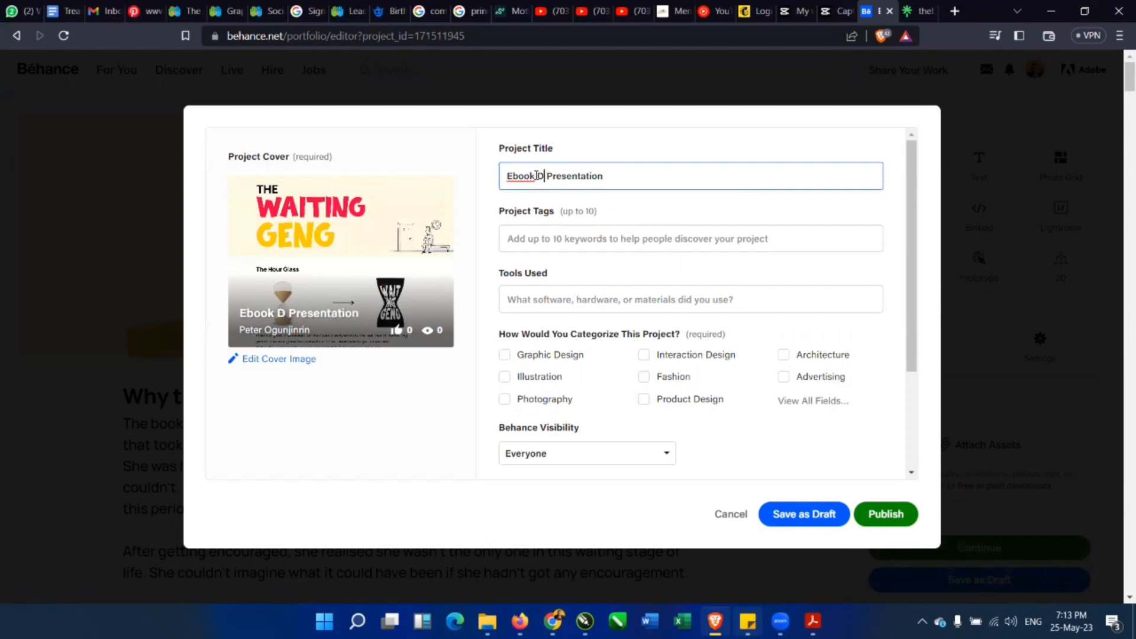
pyautogui.click(679, 173)
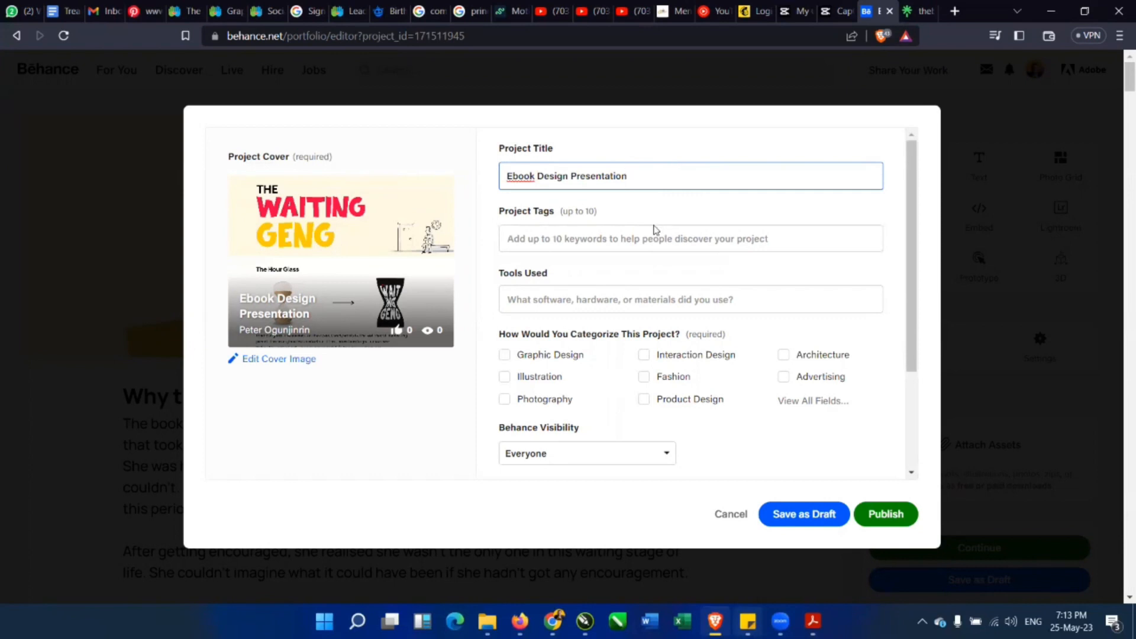
# Add the project tags ebook, ebook cover, book design and books.
pyautogui.click(635, 236)
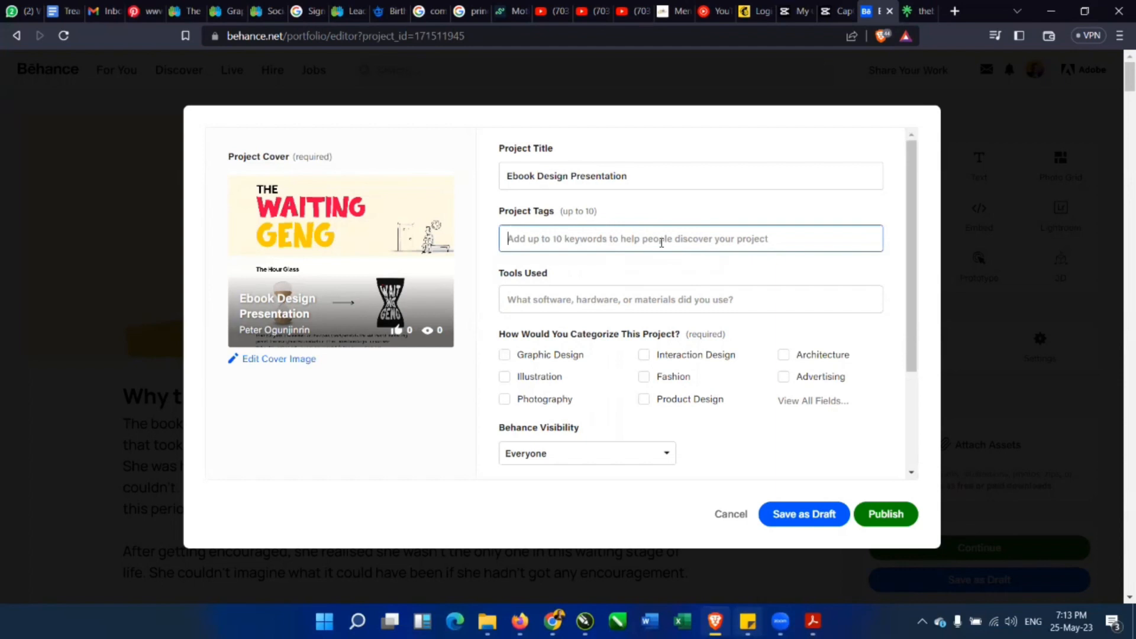
pyautogui.write('ebook')
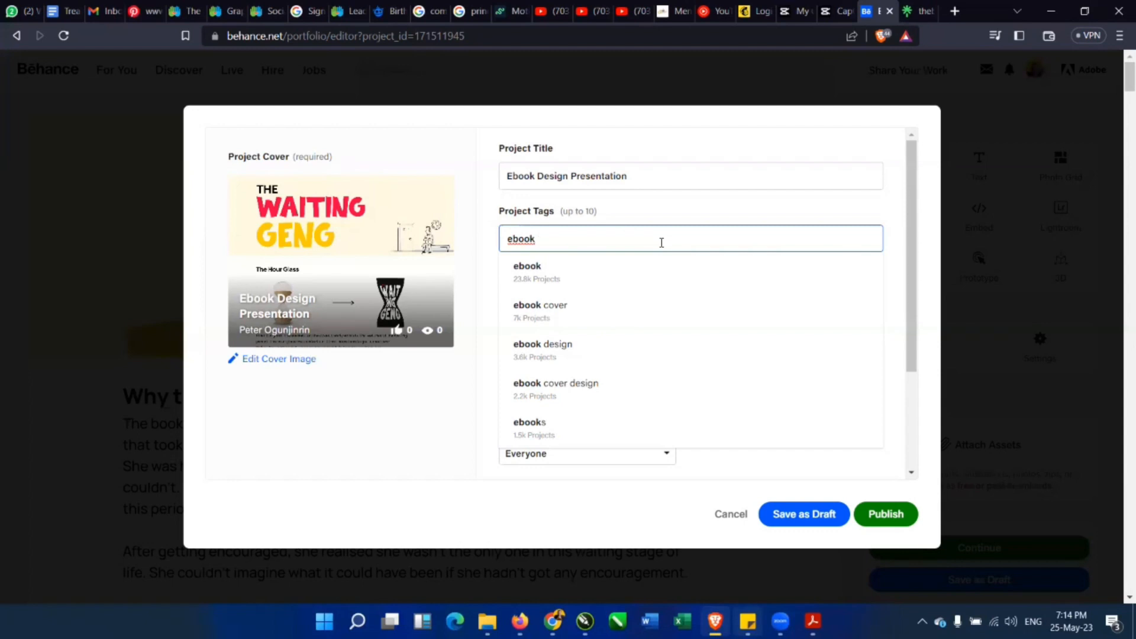
pyautogui.click(526, 273)
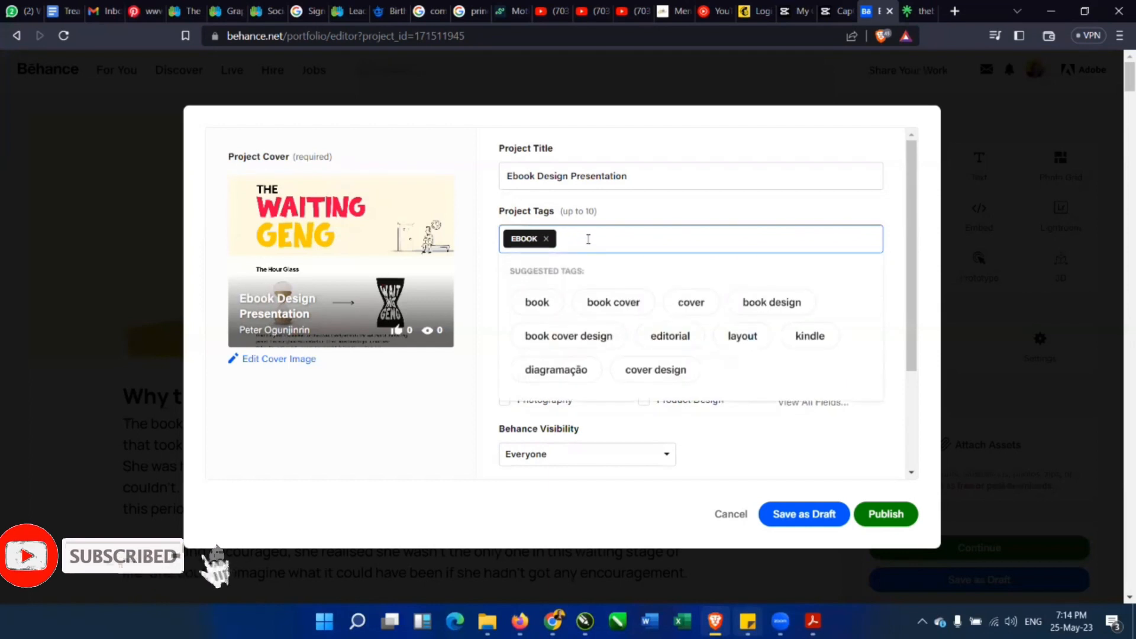
pyautogui.write('ebook')
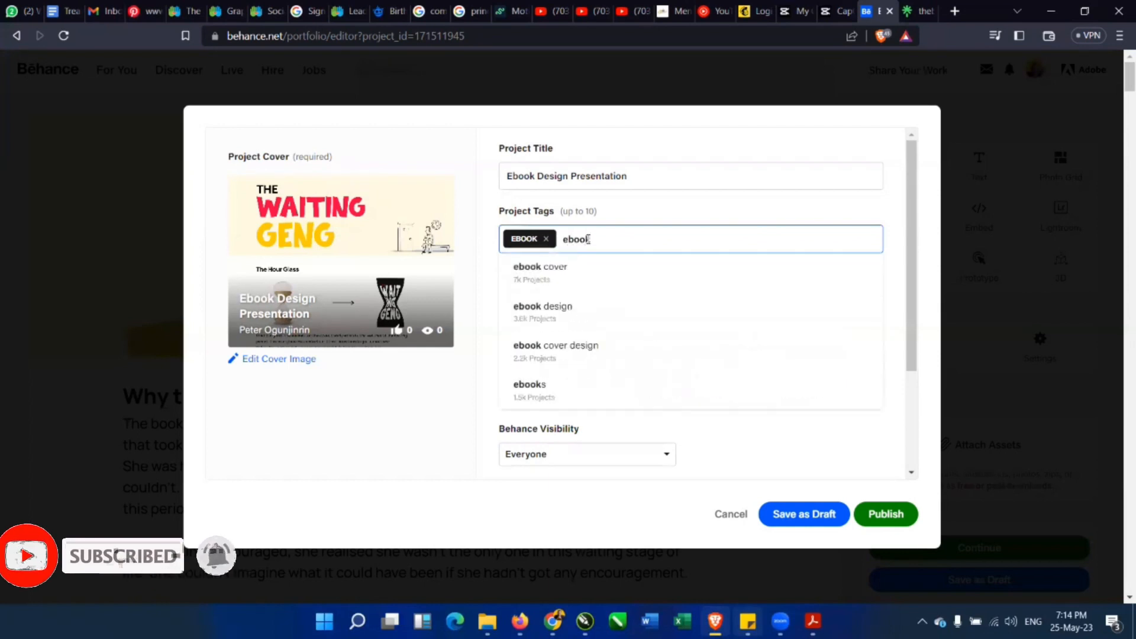
pyautogui.click(546, 273)
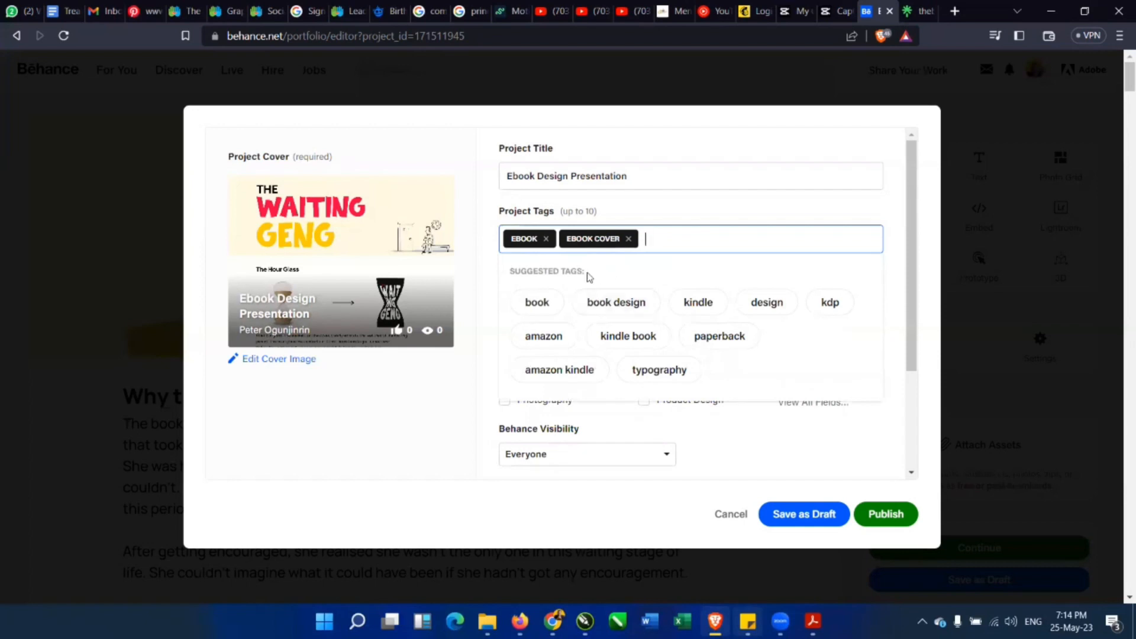
pyautogui.click(618, 304)
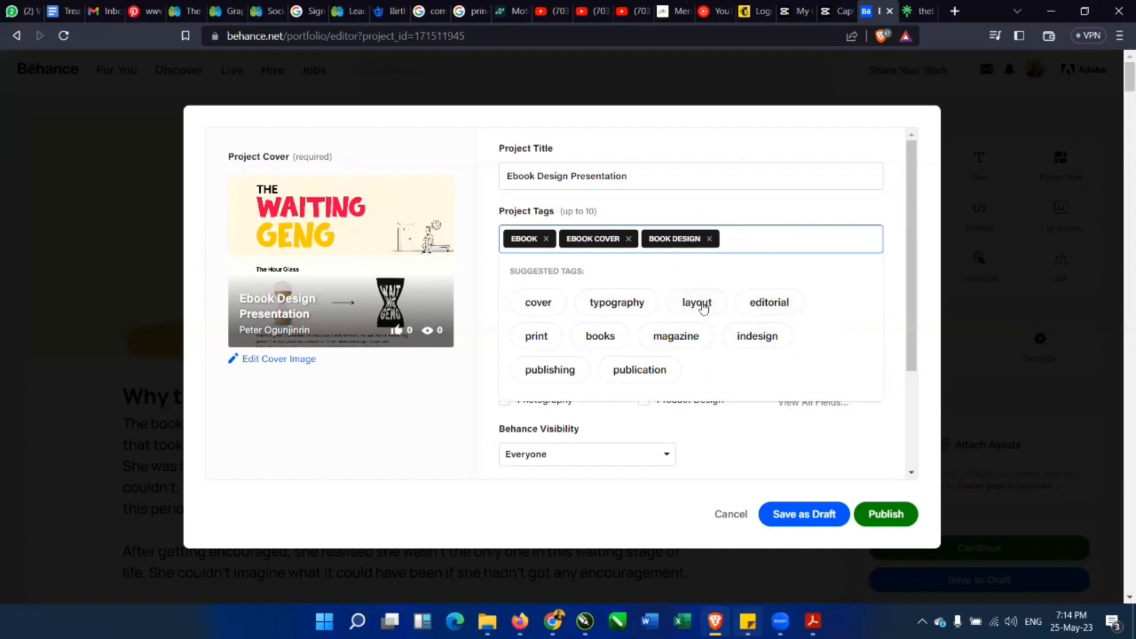
pyautogui.click(599, 335)
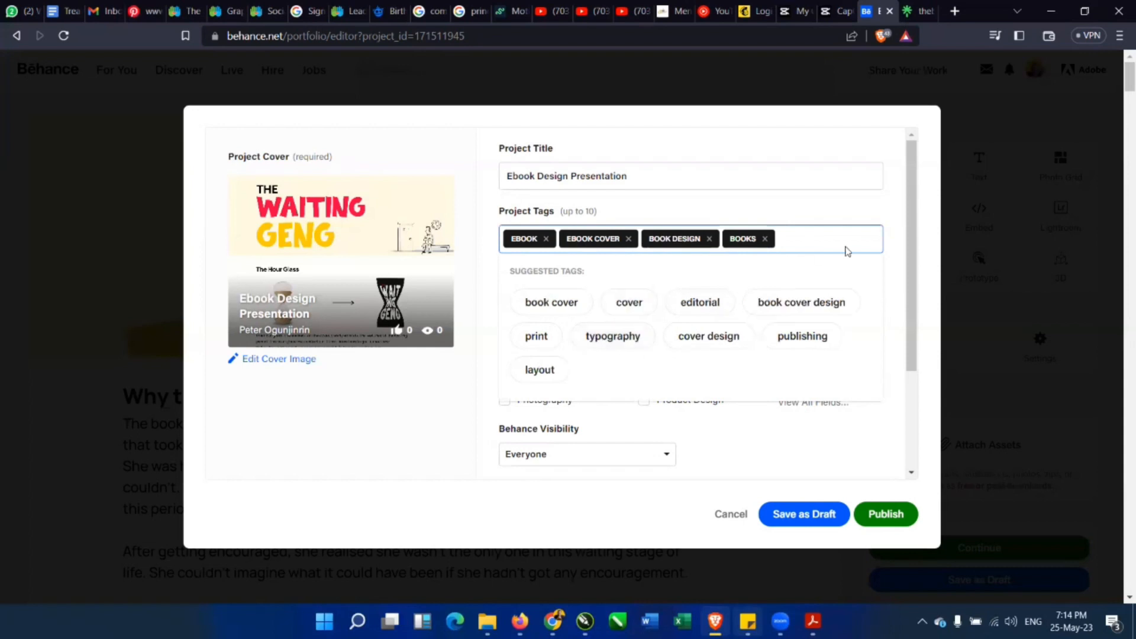
# Add the project tags ebook case study and book presentation.
pyautogui.write('ebook case study')
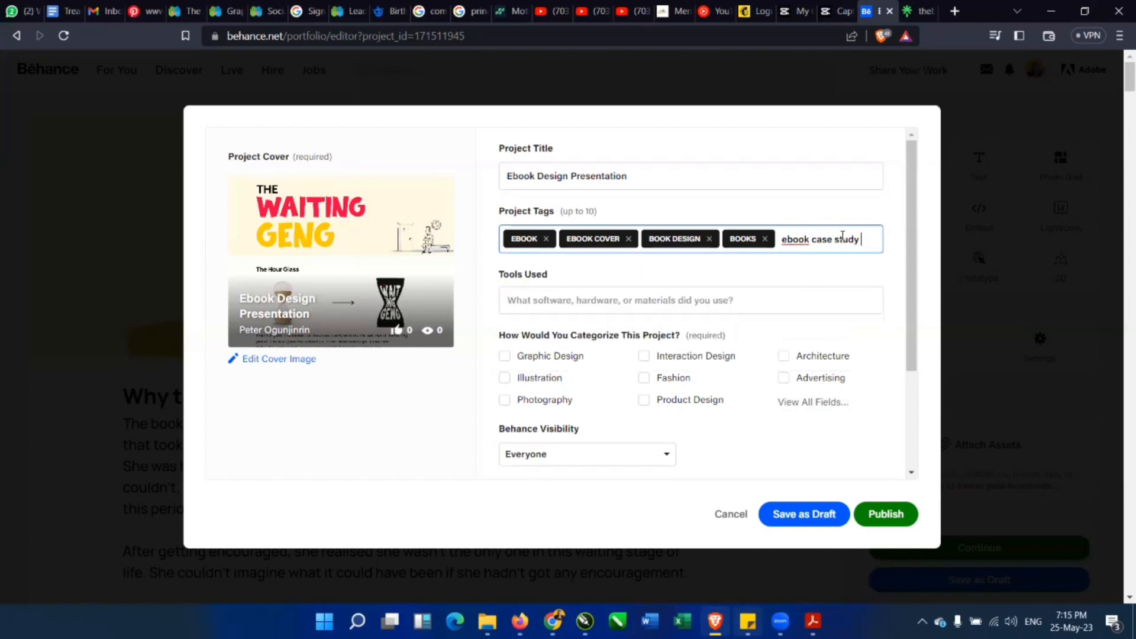
pyautogui.press('Return')
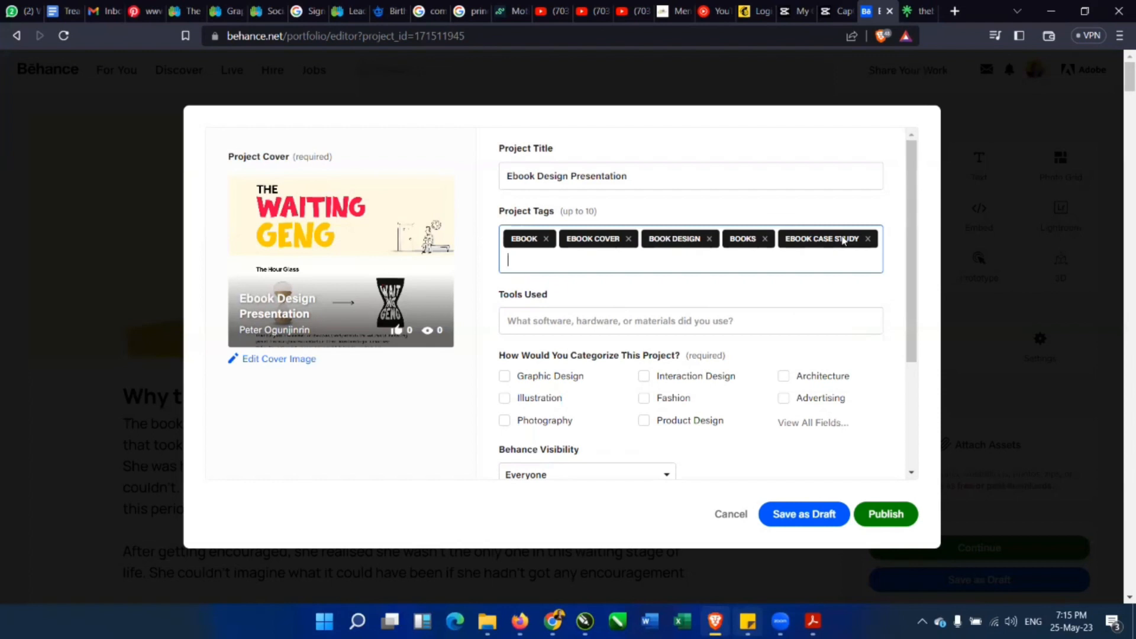
pyautogui.write('book')
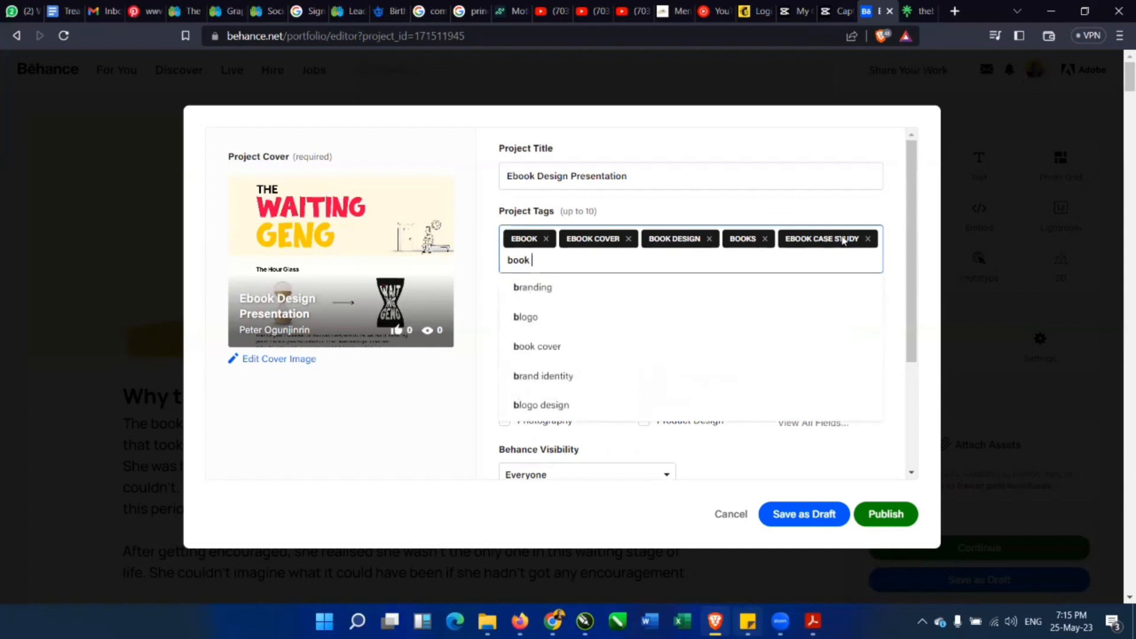
pyautogui.write(' presen')
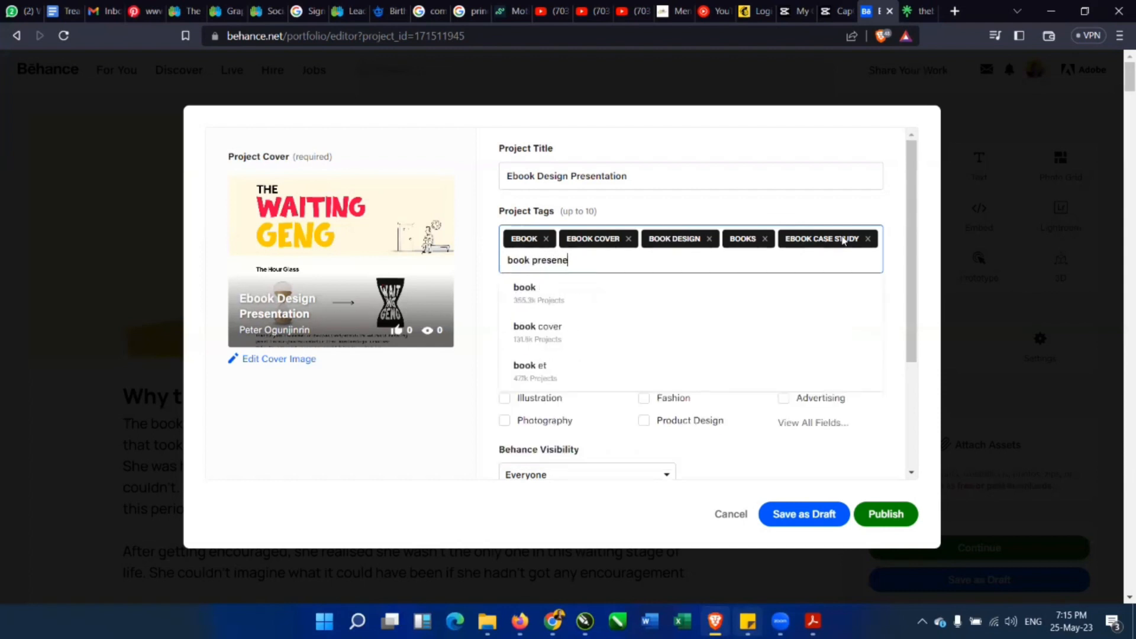
pyautogui.write('tation')
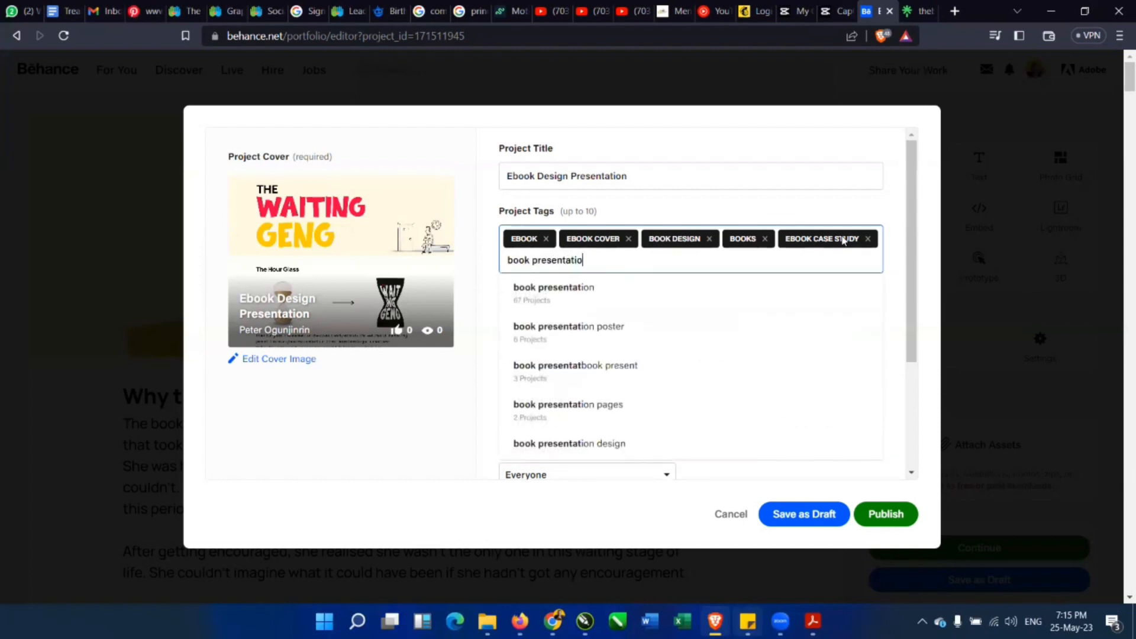
pyautogui.click(541, 300)
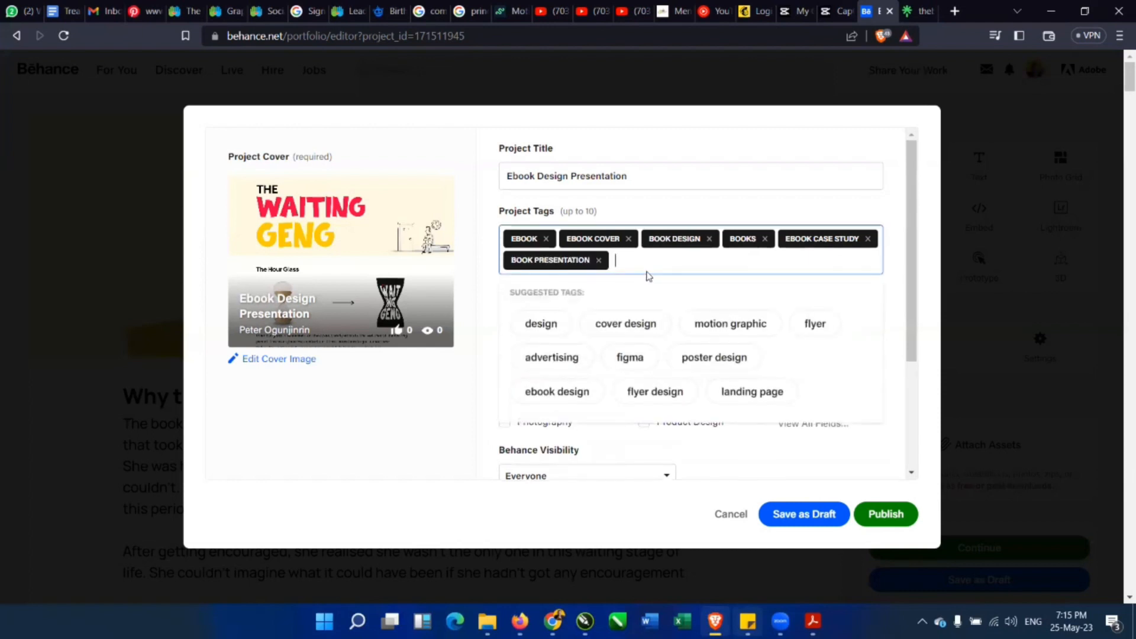
pyautogui.write('ebook de')
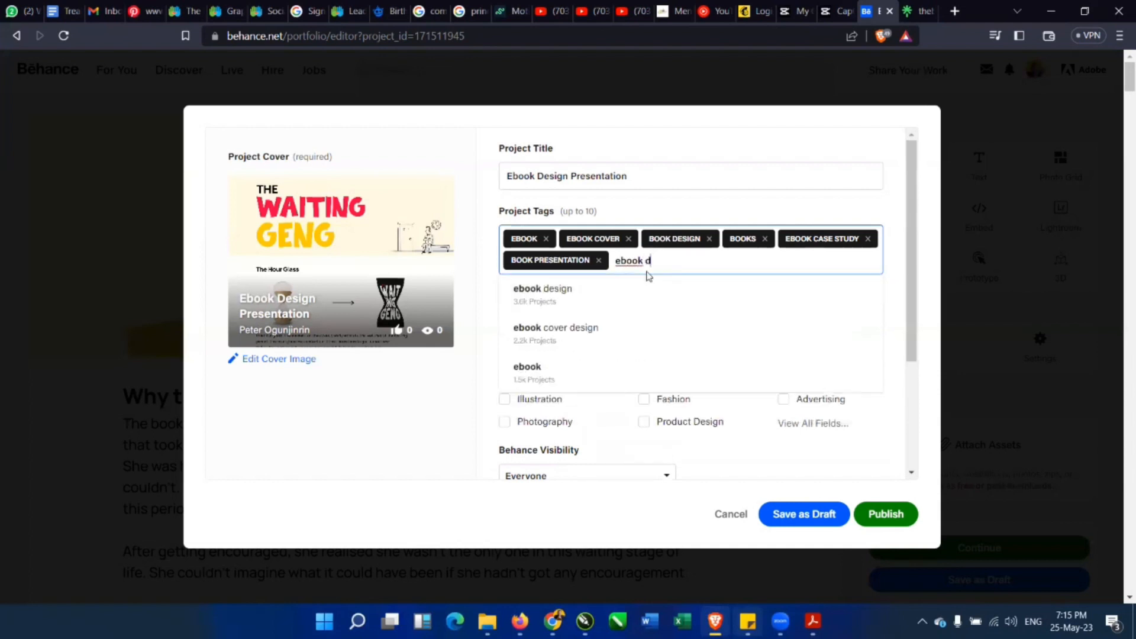
pyautogui.press('BackSpace')
pyautogui.press('BackSpace')
pyautogui.press('BackSpace')
pyautogui.press('BackSpace')
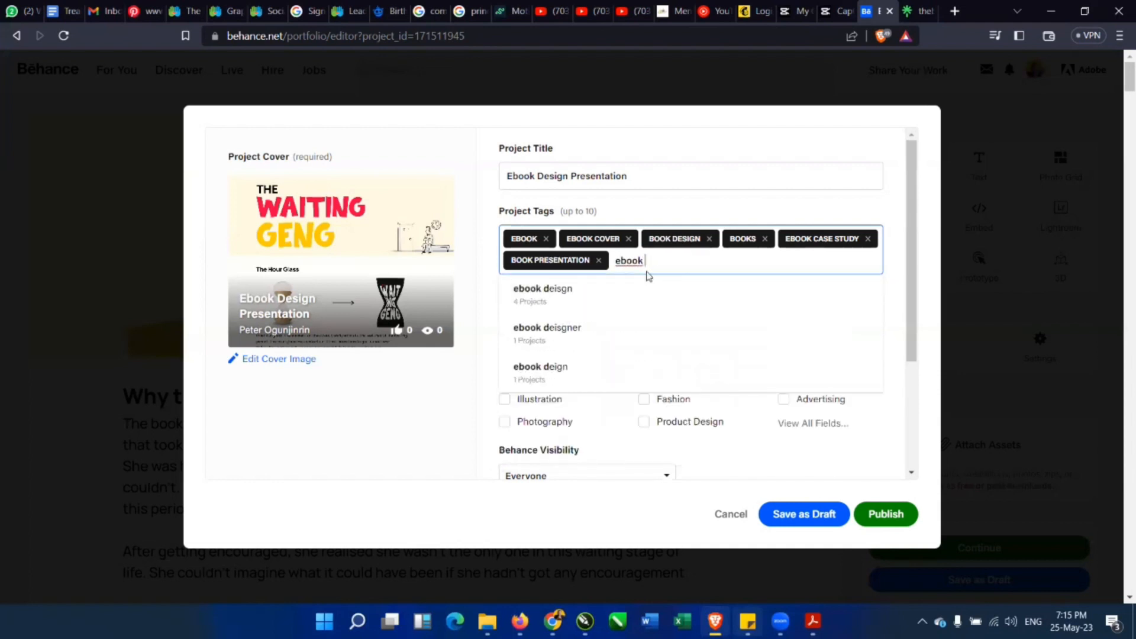
pyautogui.press('BackSpace')
pyautogui.press('BackSpace')
pyautogui.press('BackSpace')
pyautogui.press('BackSpace')
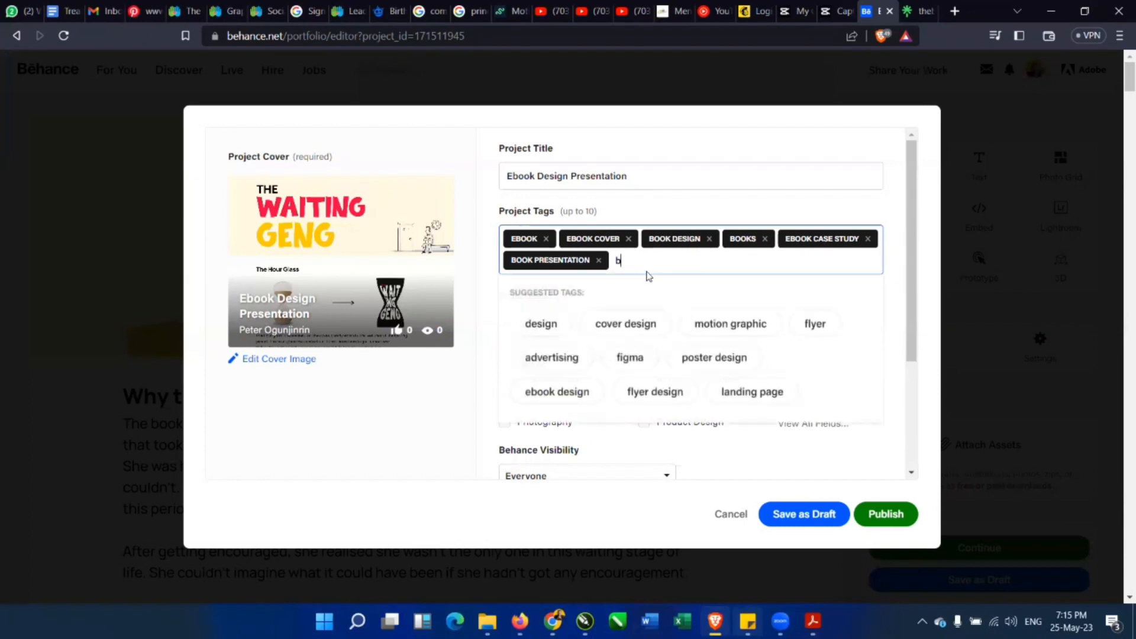
# Add the project tag book designer and finish the tag entry.
pyautogui.write('book design')
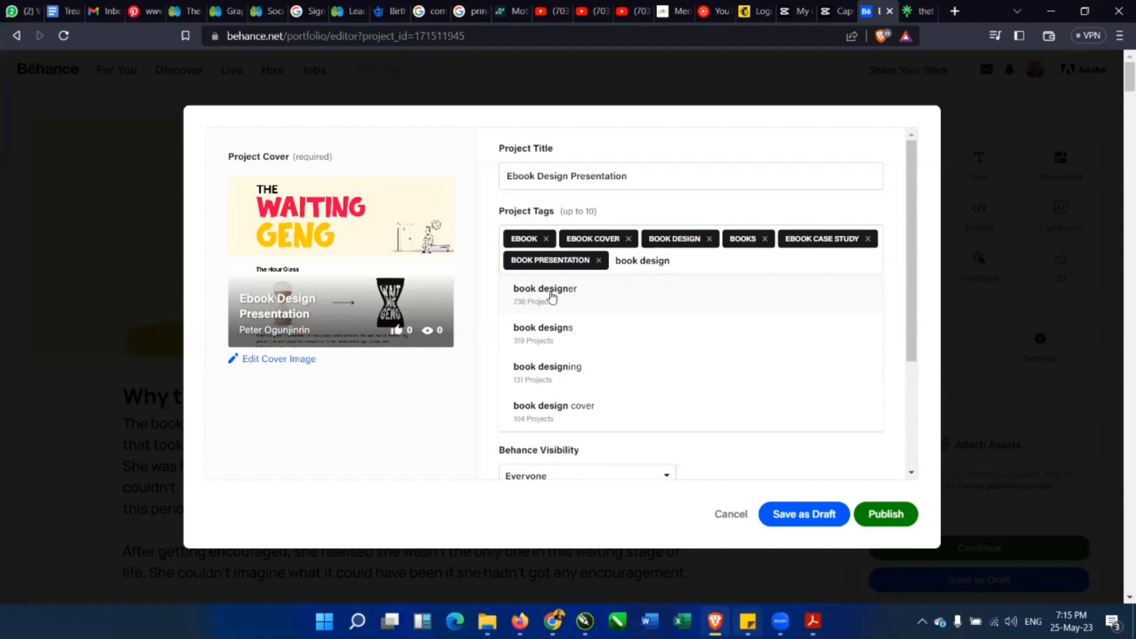
pyautogui.click(552, 299)
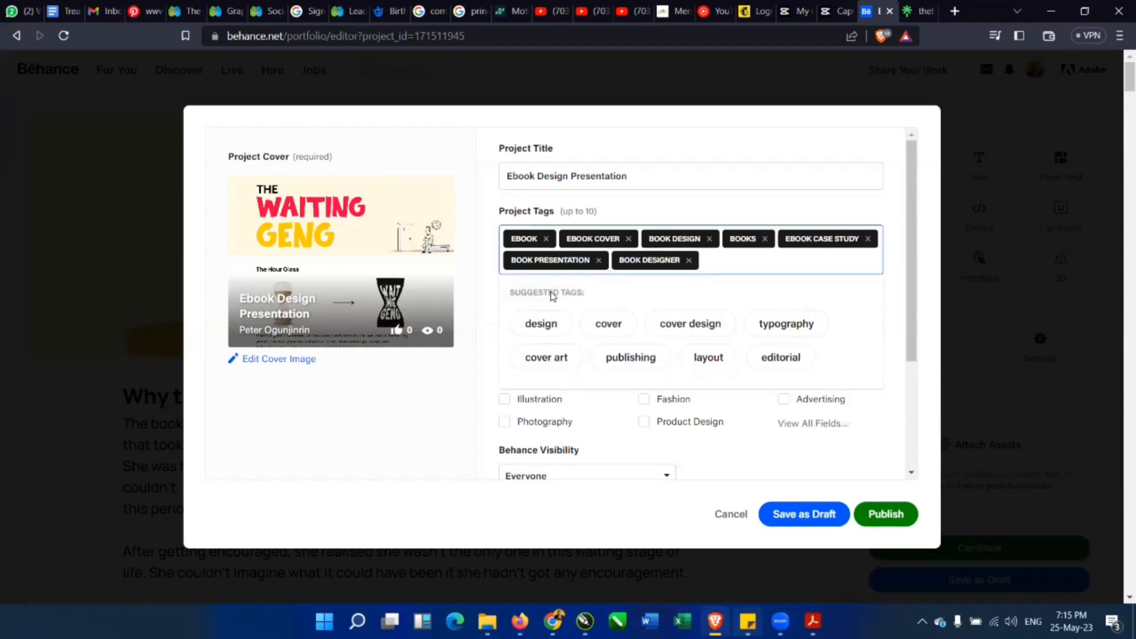
pyautogui.click(479, 385)
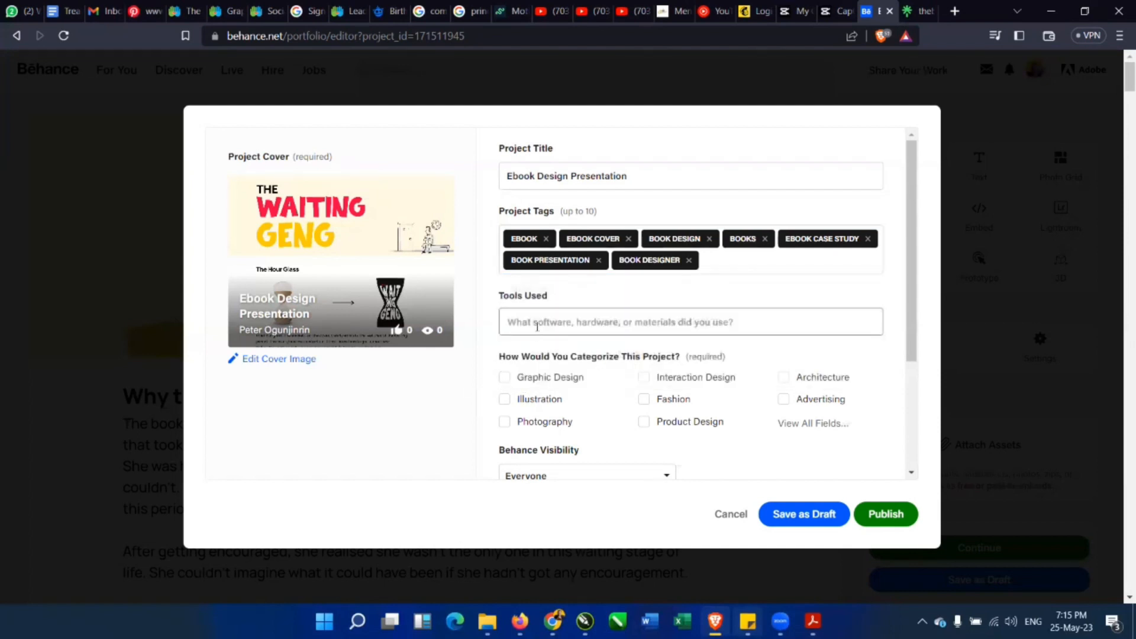
# Categorize the project as Graphic Design and Product Design, and check the full list of creative fields for other options.
pyautogui.click(504, 379)
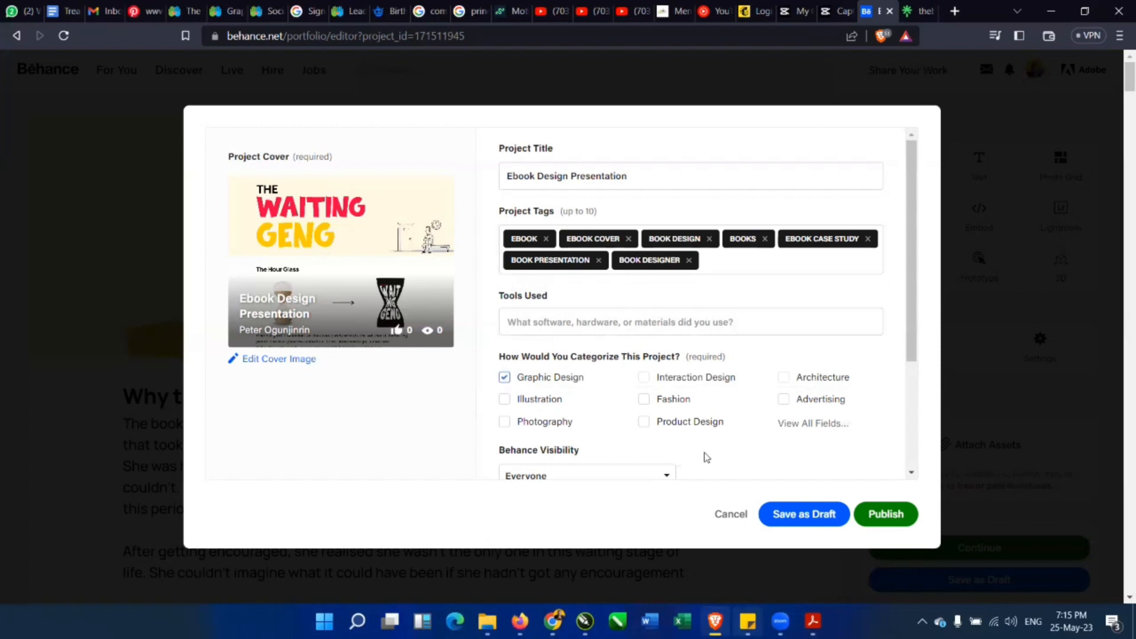
pyautogui.click(643, 421)
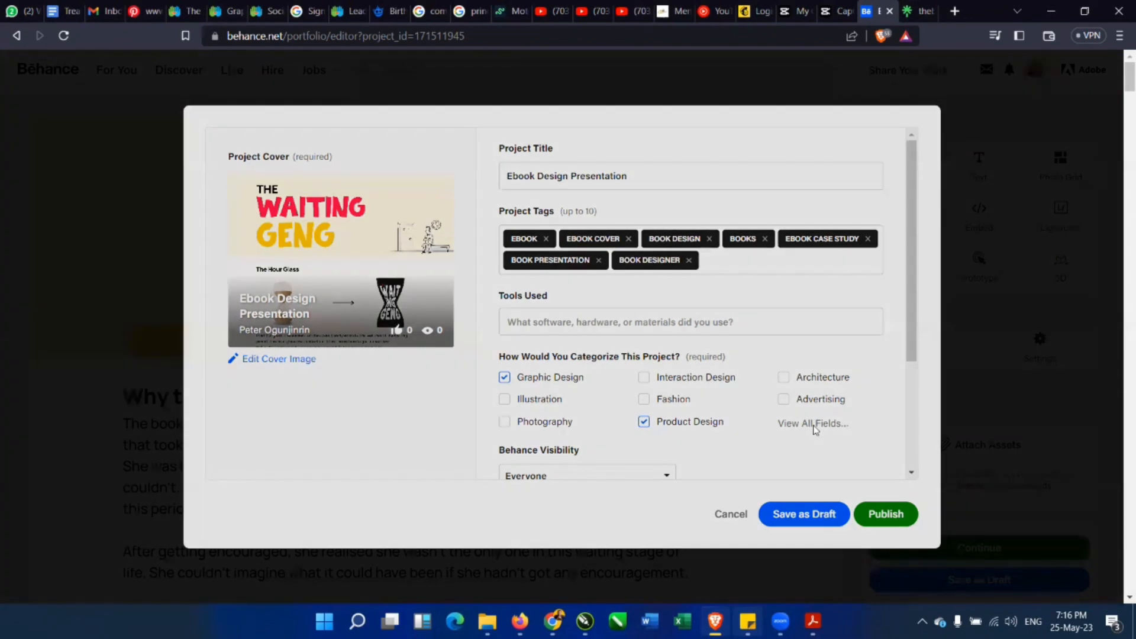
pyautogui.click(813, 423)
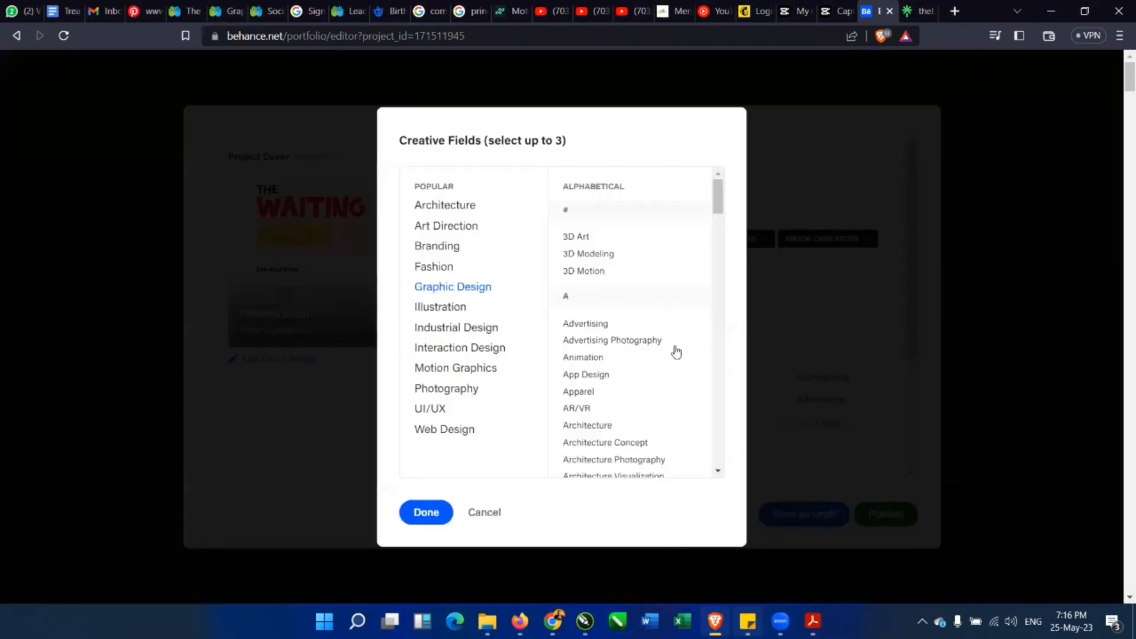
pyautogui.moveTo(721, 200); pyautogui.dragTo(728, 322)
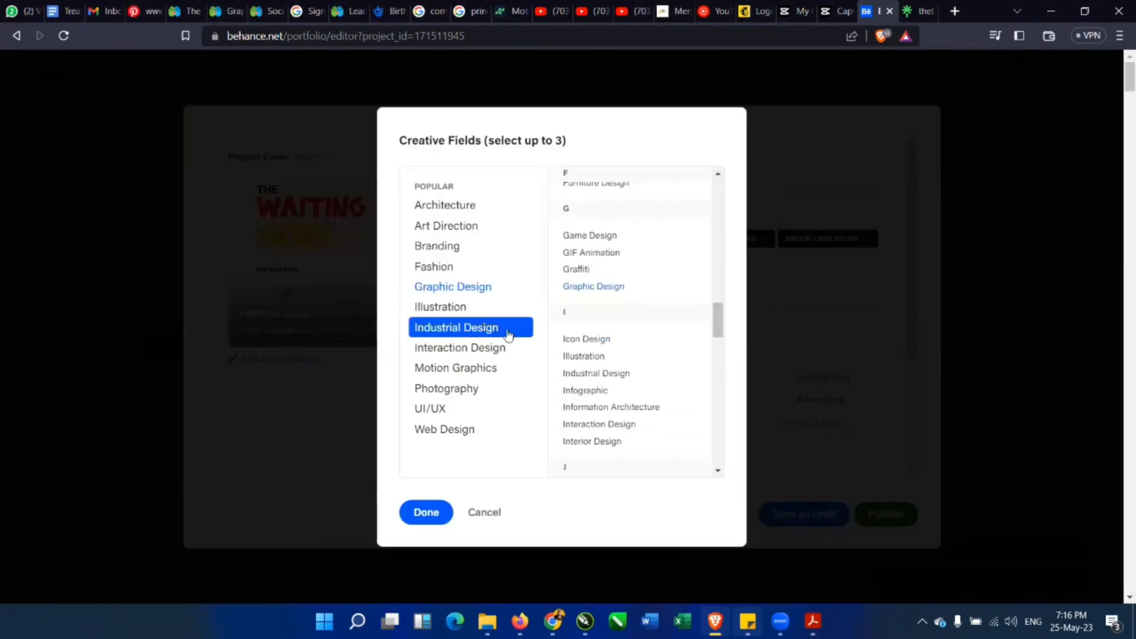
pyautogui.click(445, 371)
pyautogui.click(425, 511)
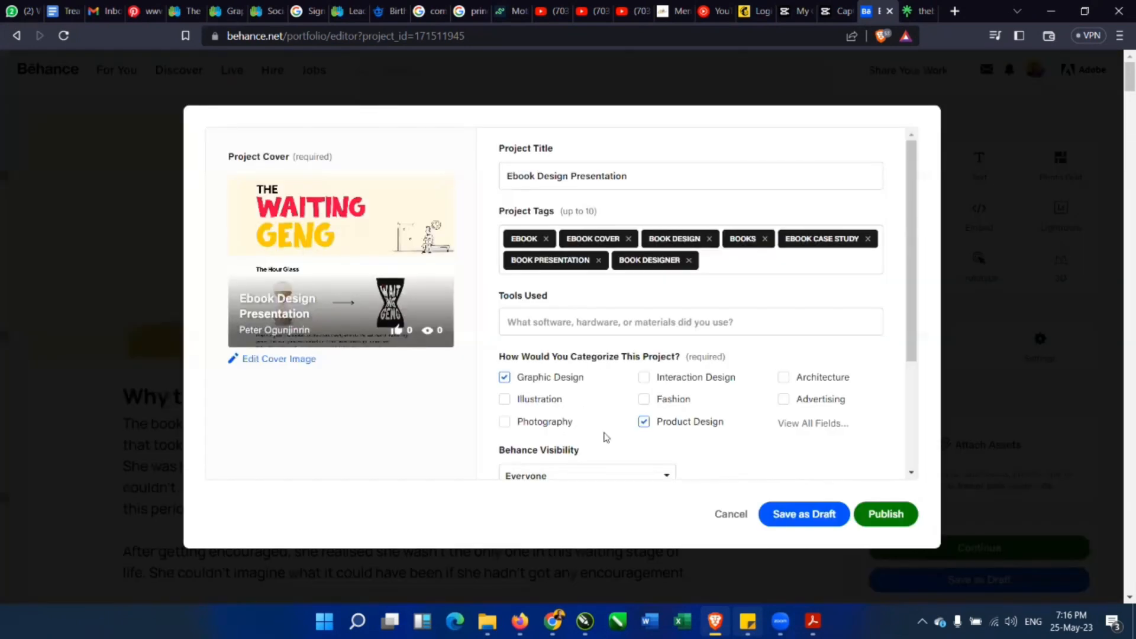
# Review the remaining publishing settings and add Adobe Photoshop to the tools used.
pyautogui.moveTo(907, 231); pyautogui.dragTo(907, 377)
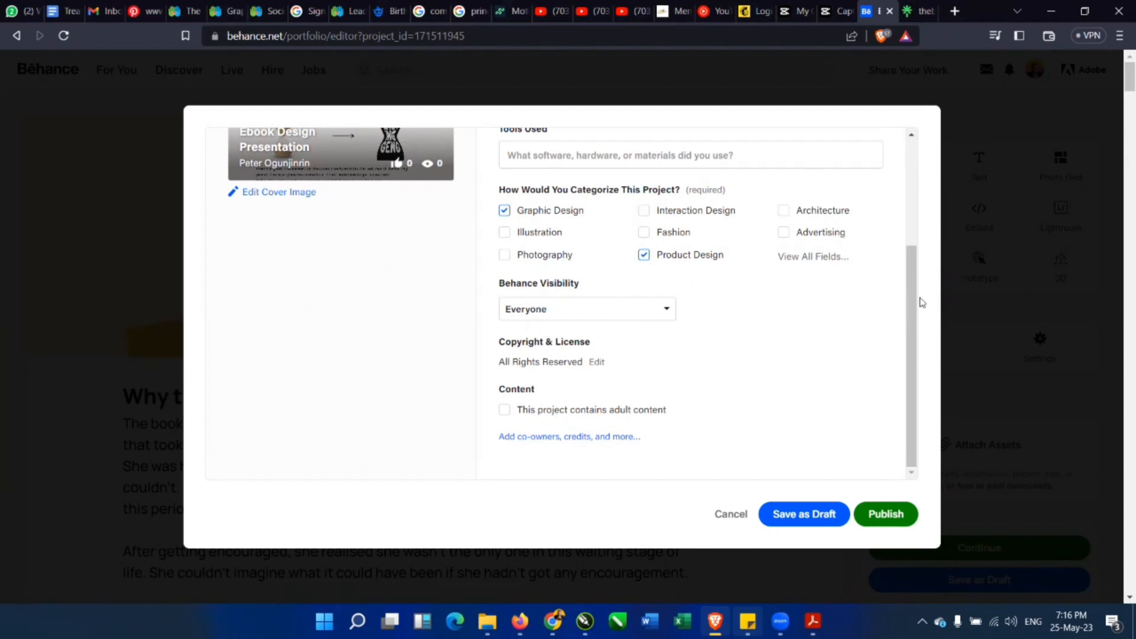
pyautogui.moveTo(909, 300); pyautogui.dragTo(912, 216)
pyautogui.click(588, 280)
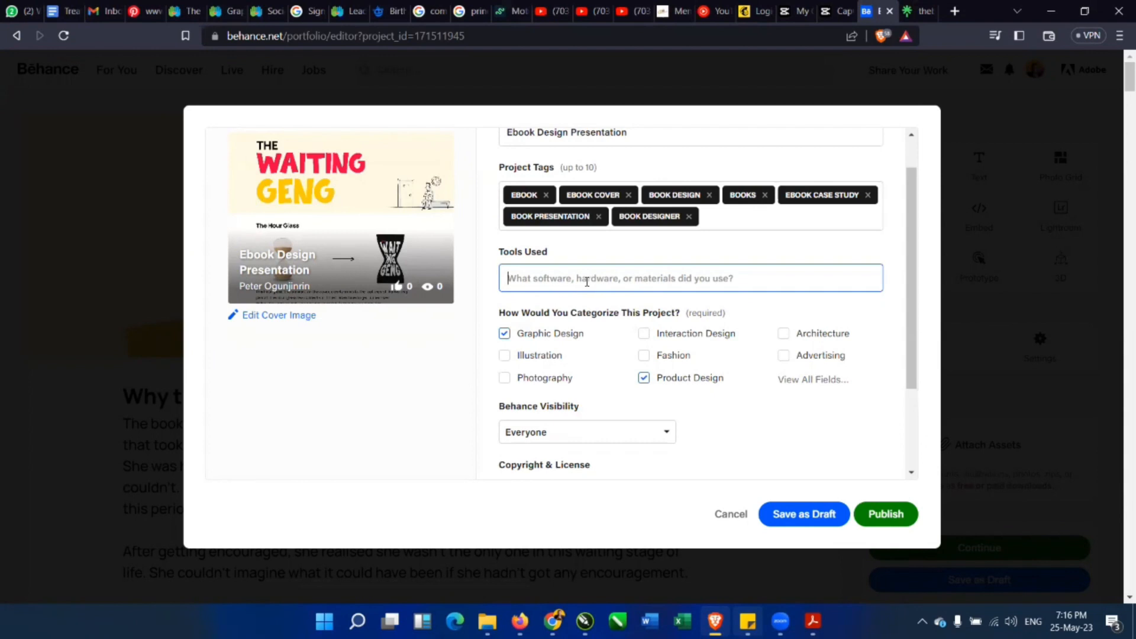
pyautogui.write('ph')
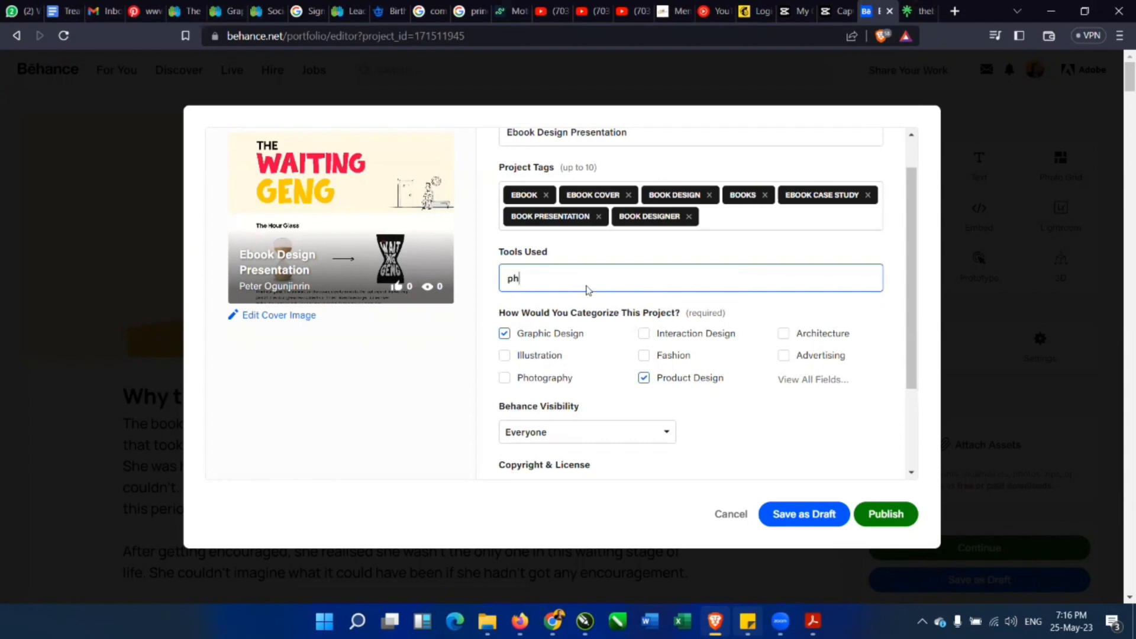
pyautogui.write('oto')
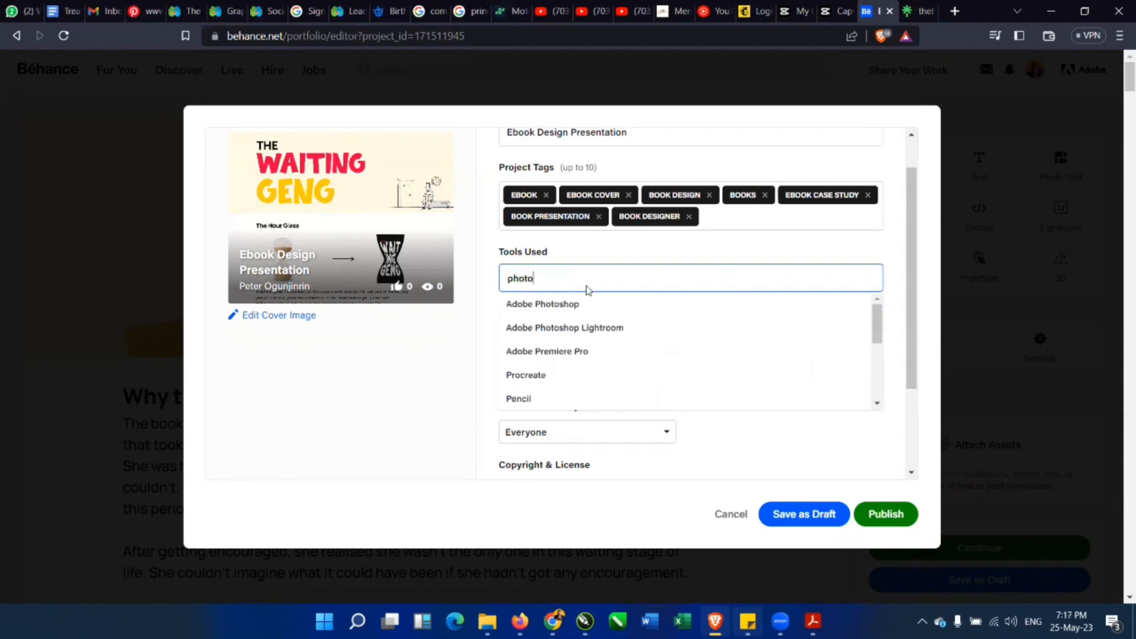
pyautogui.click(537, 305)
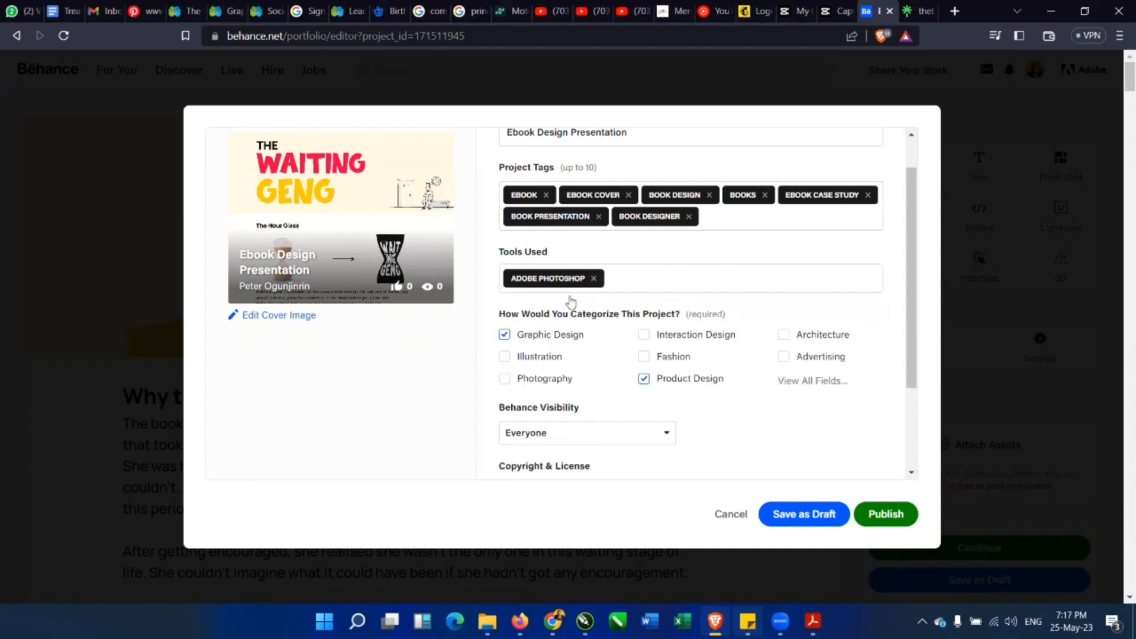
# Add Coreldraw 2019 to the project's tools used.
pyautogui.click(636, 278)
pyautogui.write('corel')
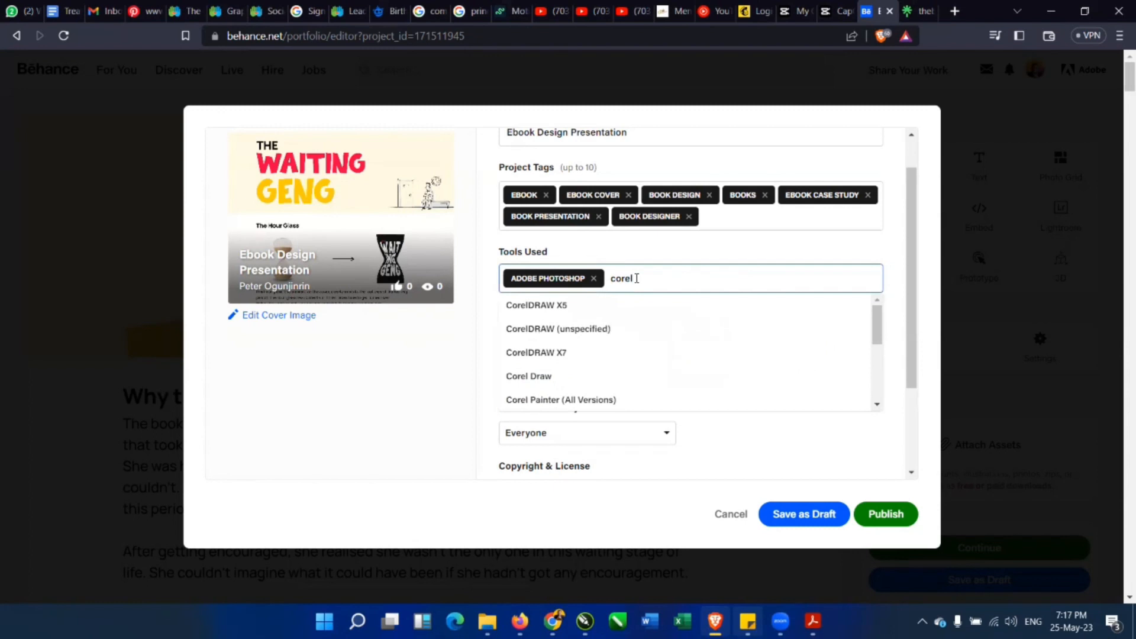
pyautogui.scroll(-3, 609, 397)
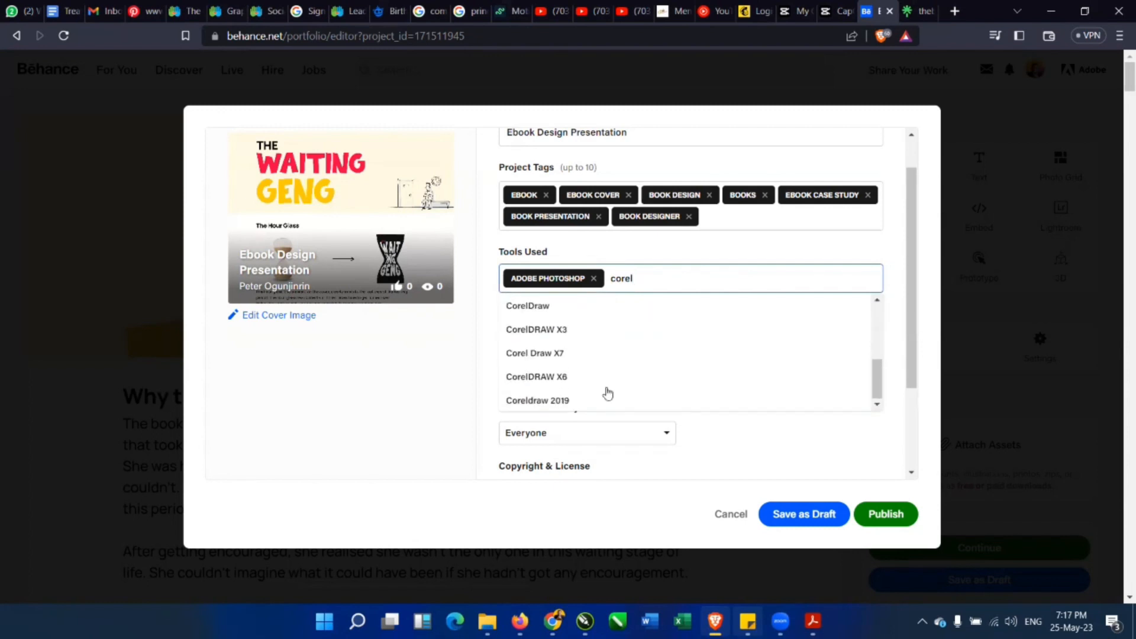
pyautogui.scroll(1, 606, 387)
pyautogui.scroll(-1, 604, 382)
pyautogui.click(578, 400)
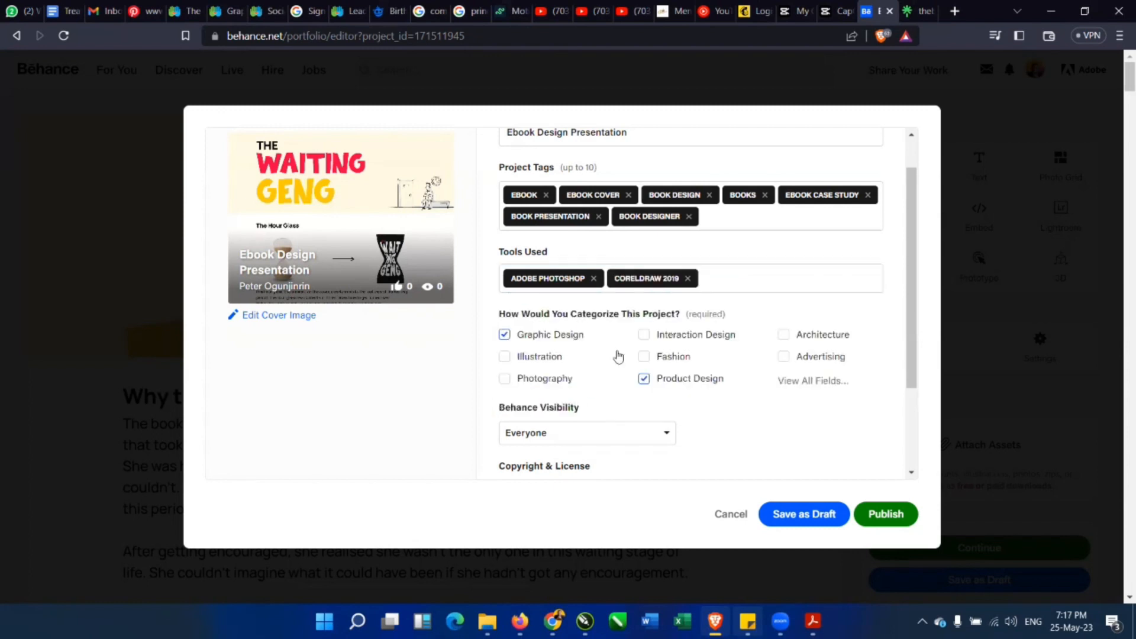
# Add Adobe Illustrator and Adobe After Effects to the project's tools used.
pyautogui.click(734, 273)
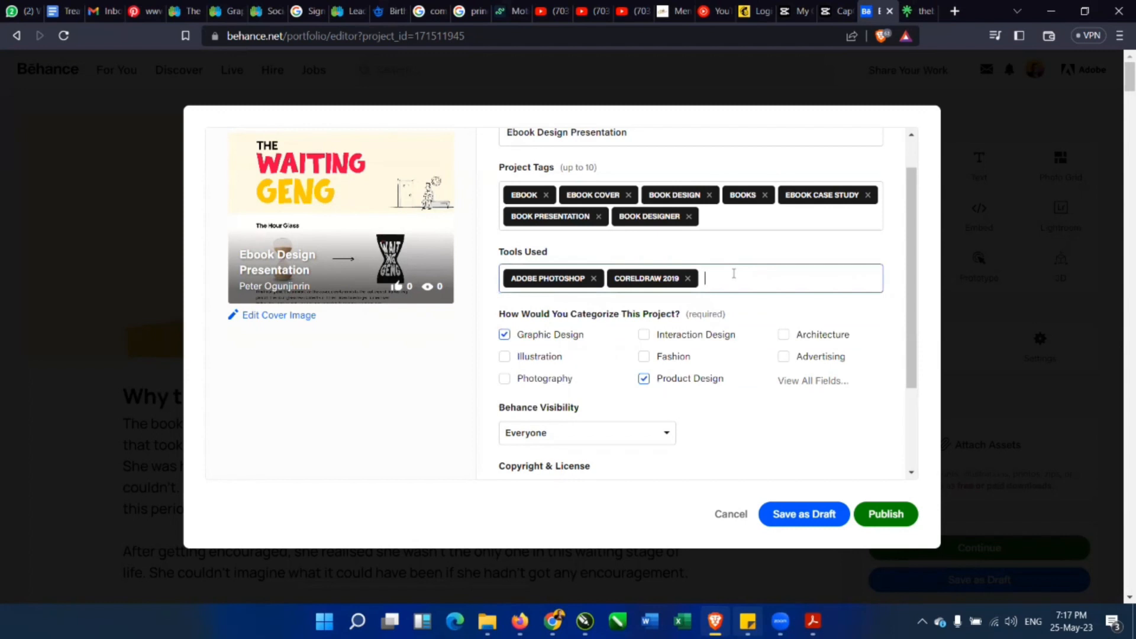
pyautogui.write('adobe i')
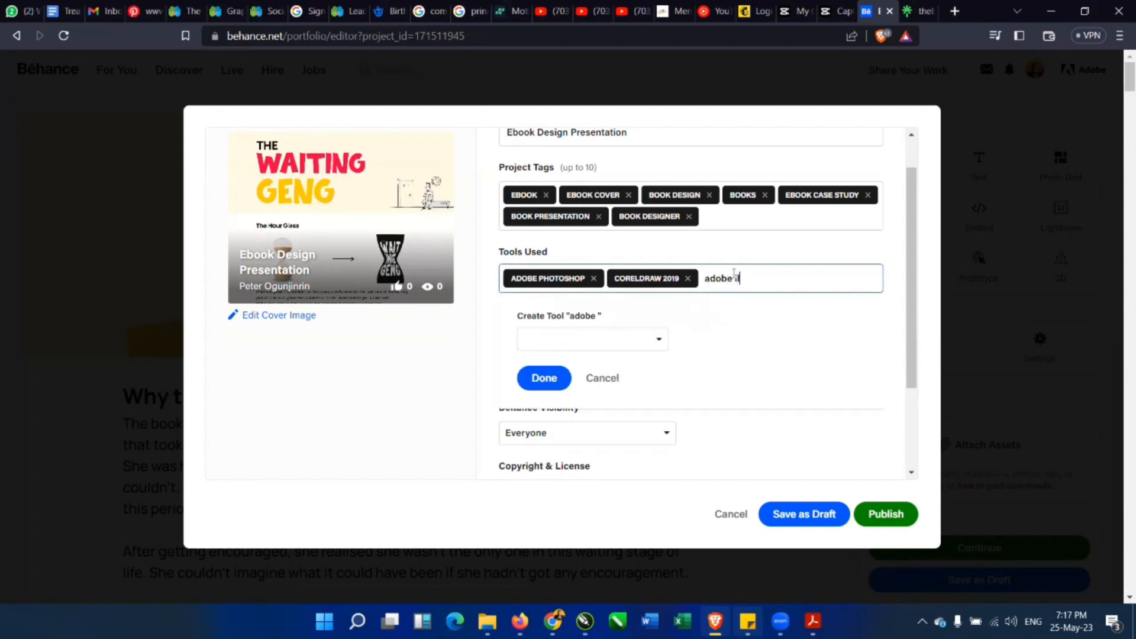
pyautogui.write('llus')
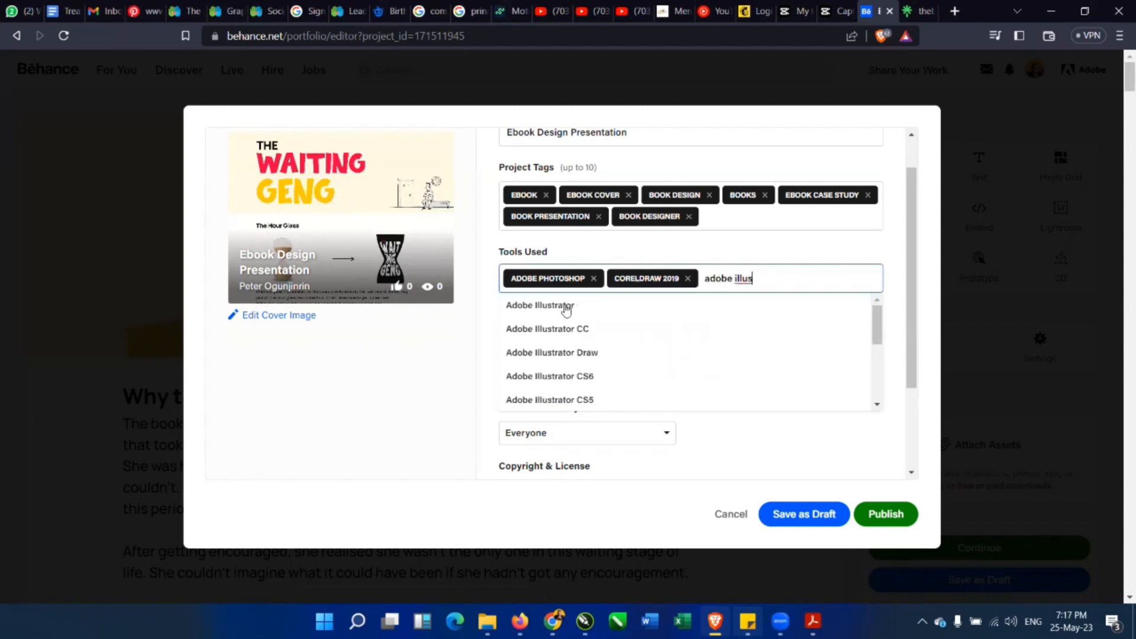
pyautogui.click(561, 306)
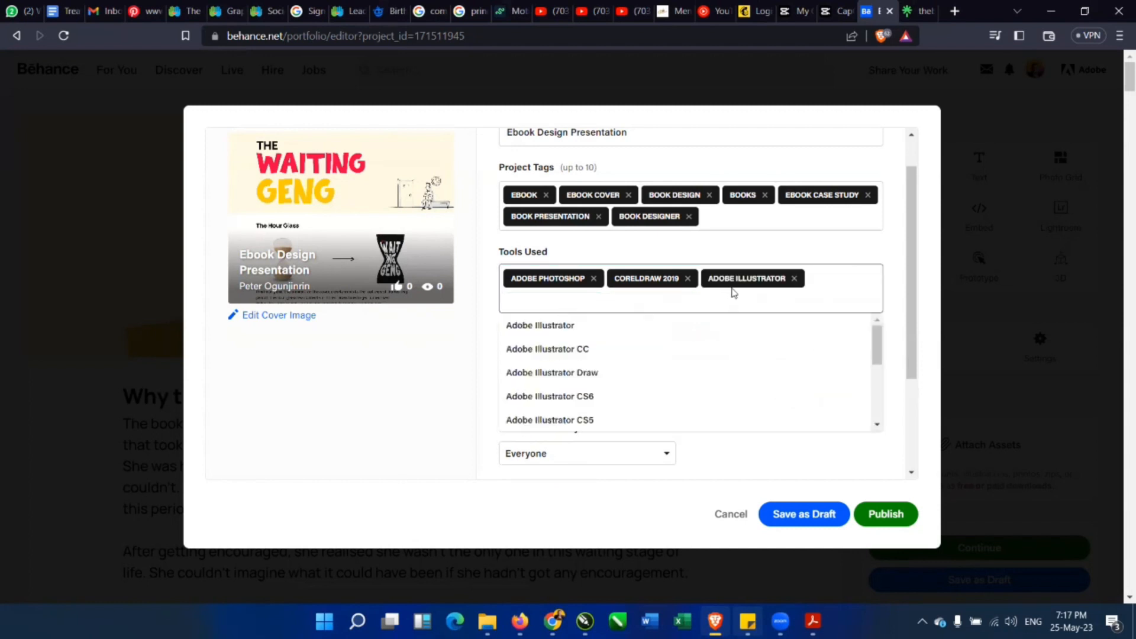
pyautogui.click(805, 300)
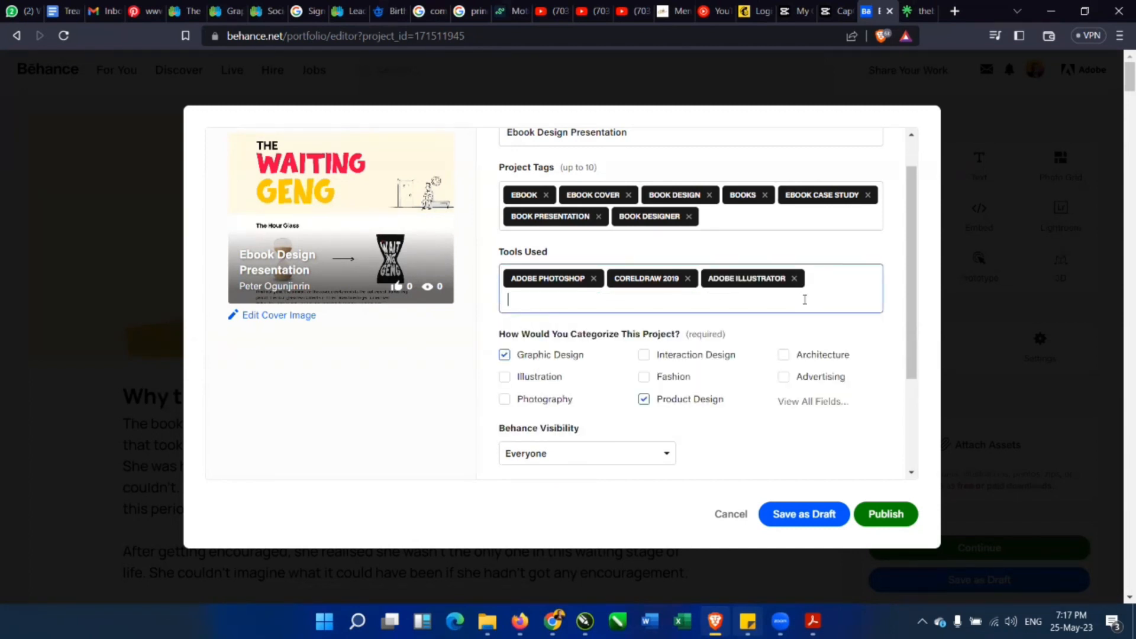
pyautogui.write('after eff')
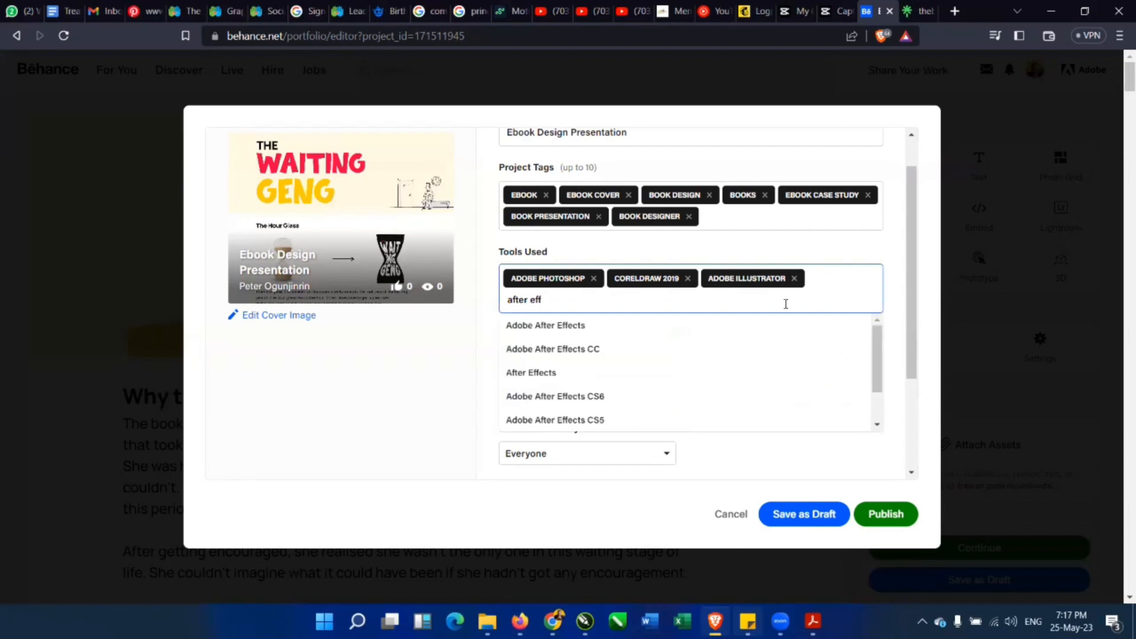
pyautogui.click(572, 326)
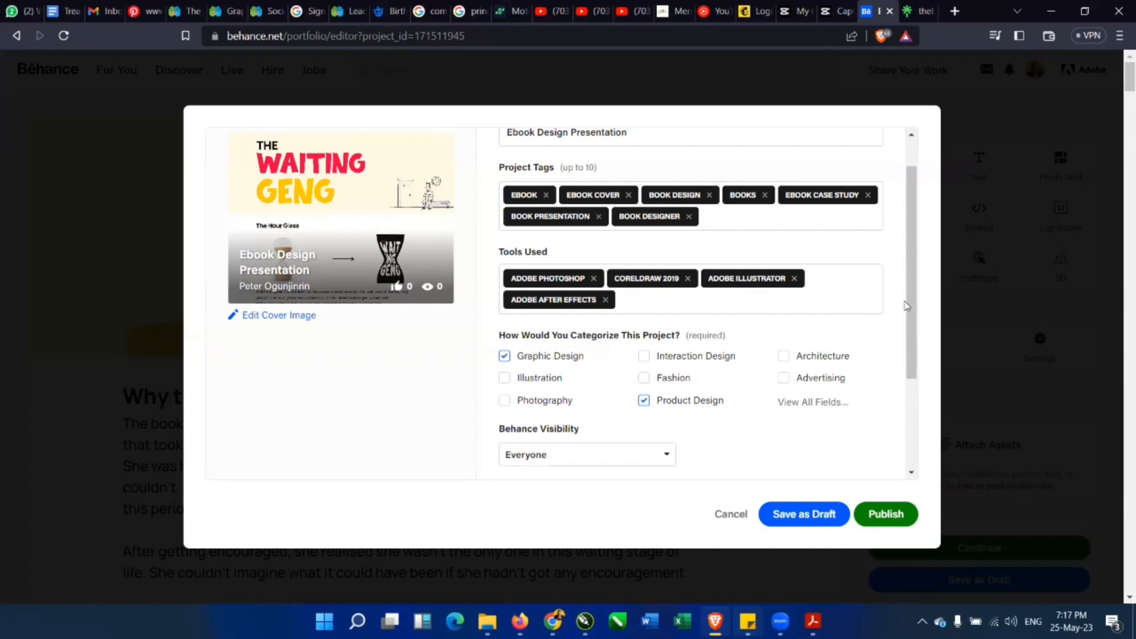
# Set the project's Behance visibility to Everyone.
pyautogui.moveTo(910, 307); pyautogui.dragTo(925, 418)
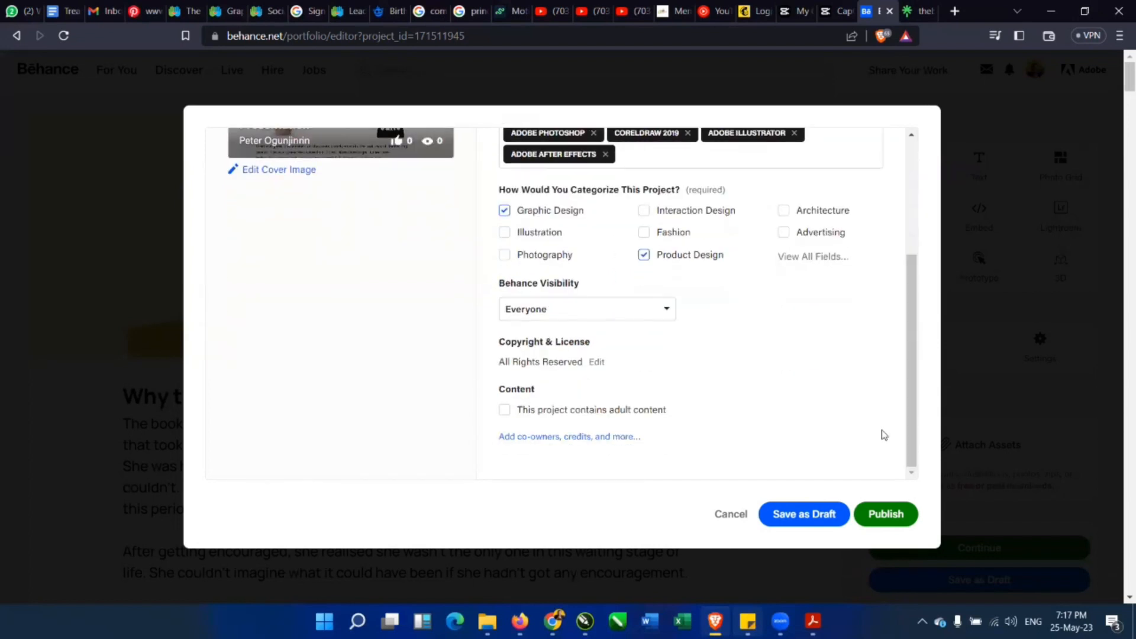
pyautogui.click(536, 310)
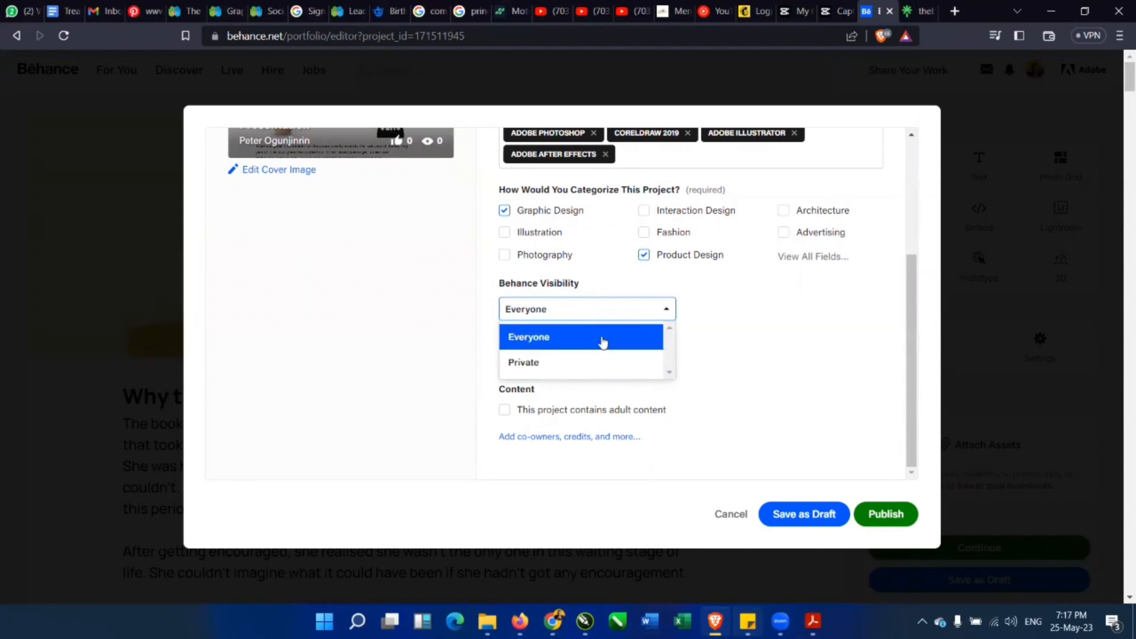
pyautogui.click(543, 338)
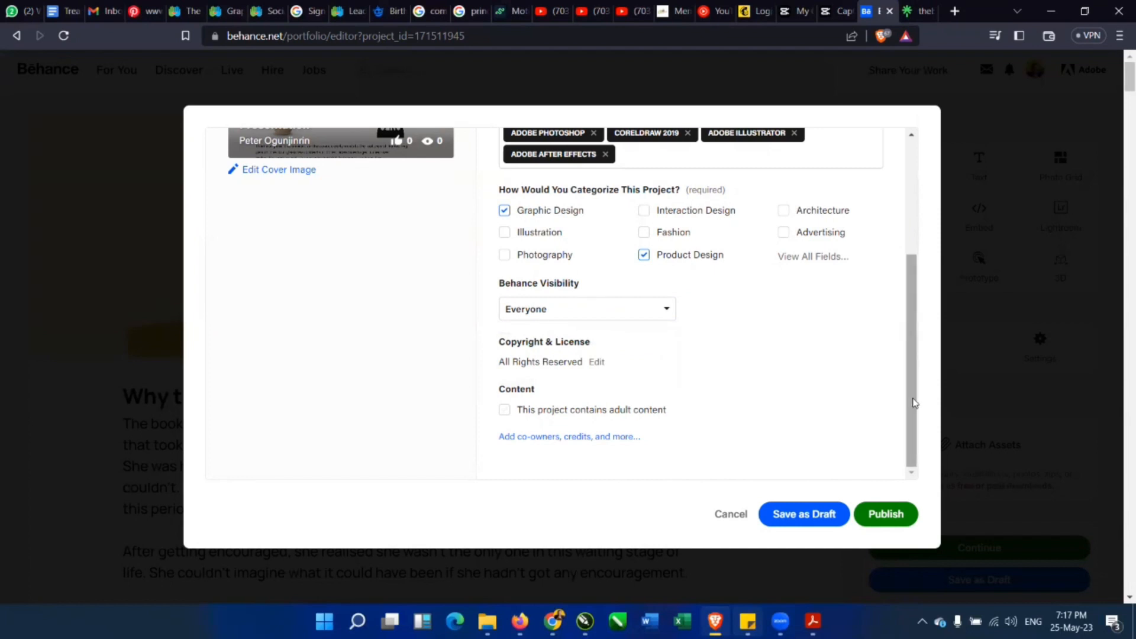
# Enter the project description "A book design for anyone looking up to God for anything in their lives." in the additional project details.
pyautogui.click(568, 437)
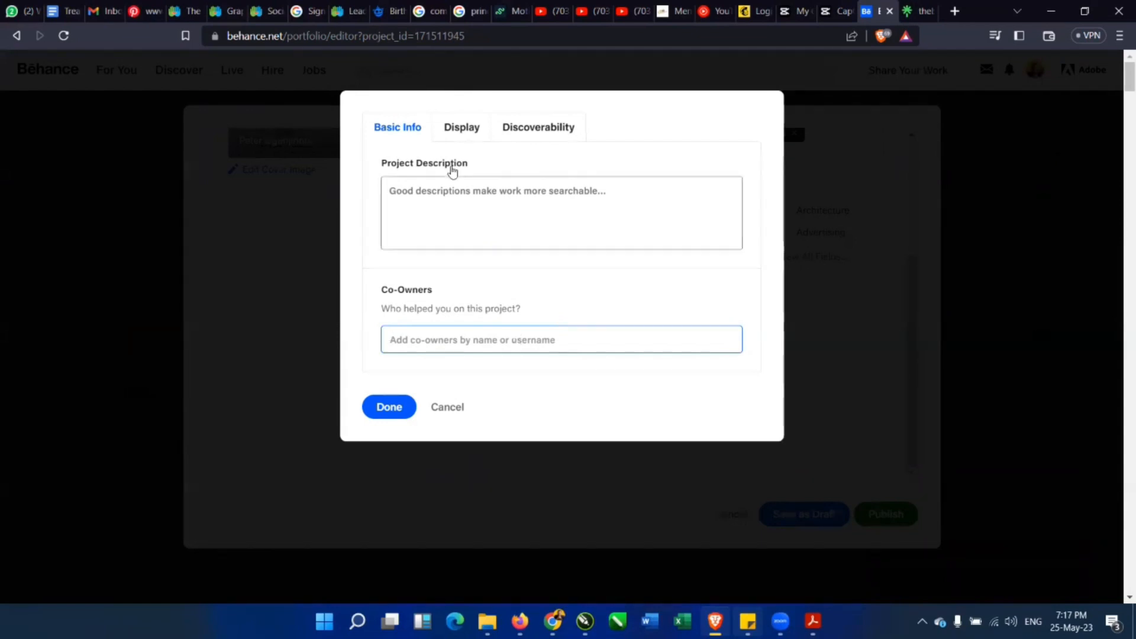
pyautogui.click(443, 202)
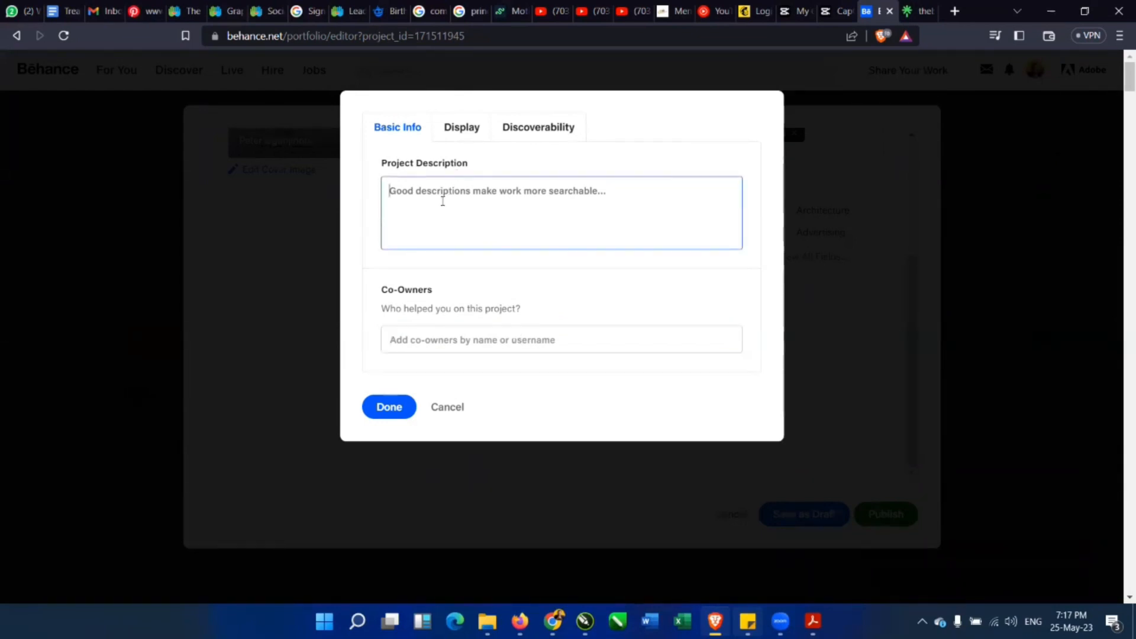
pyautogui.write('A boo')
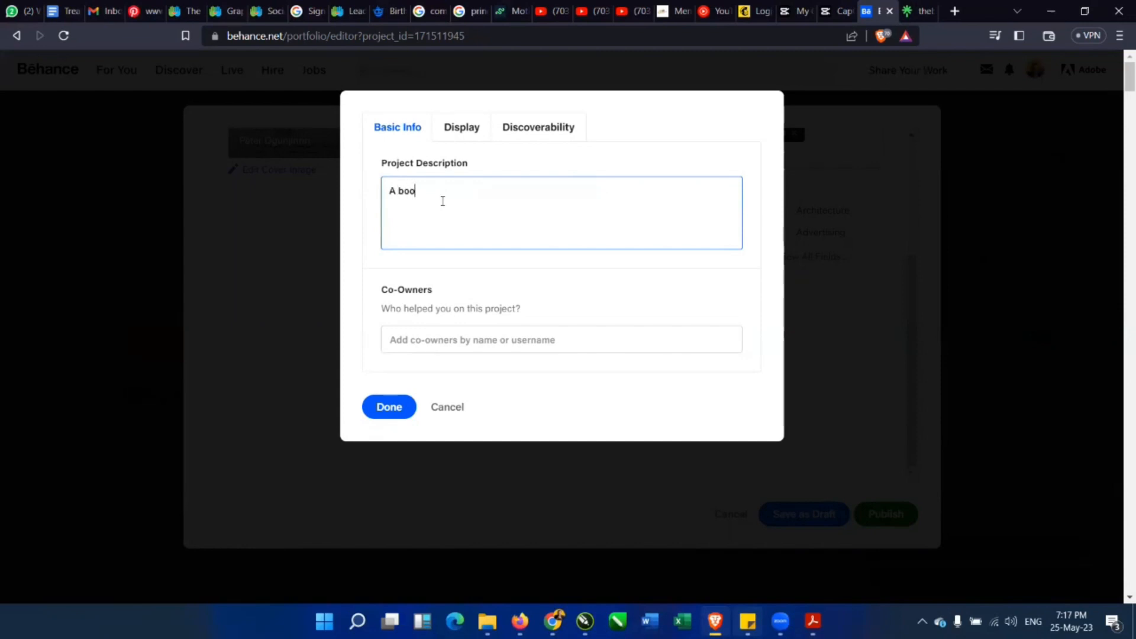
pyautogui.write('k design fo')
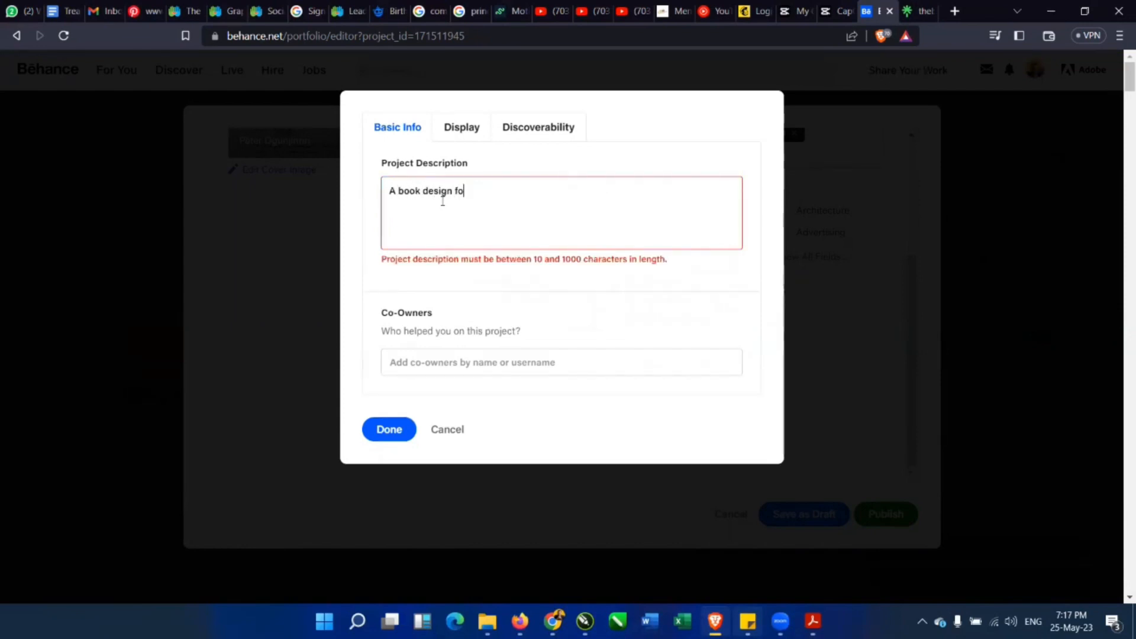
pyautogui.write('r')
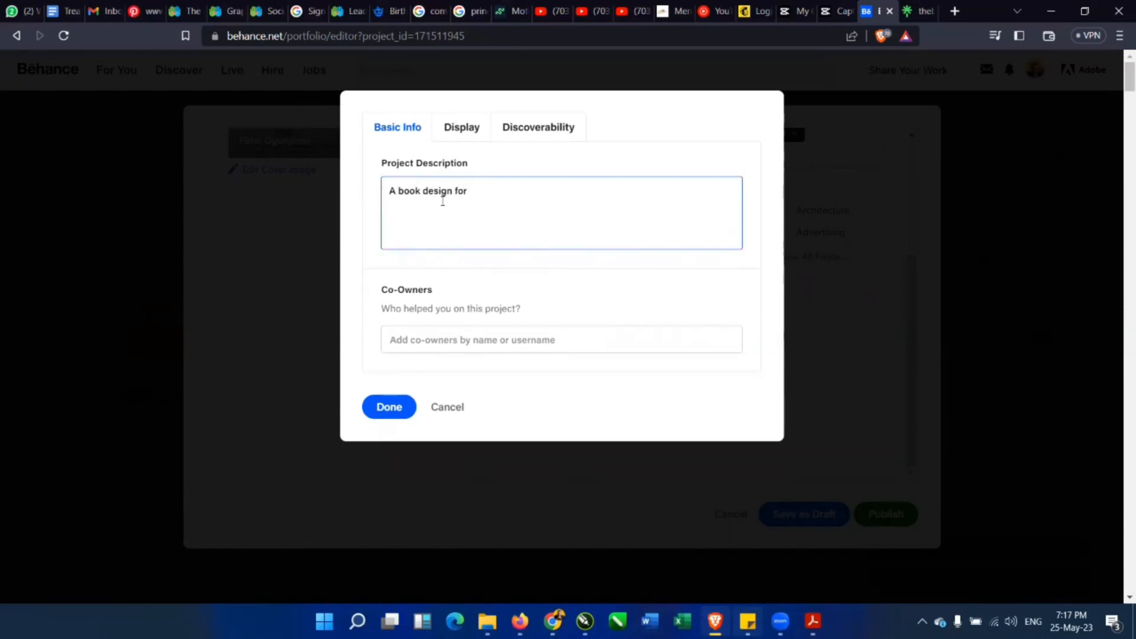
pyautogui.write(' anyone looking u')
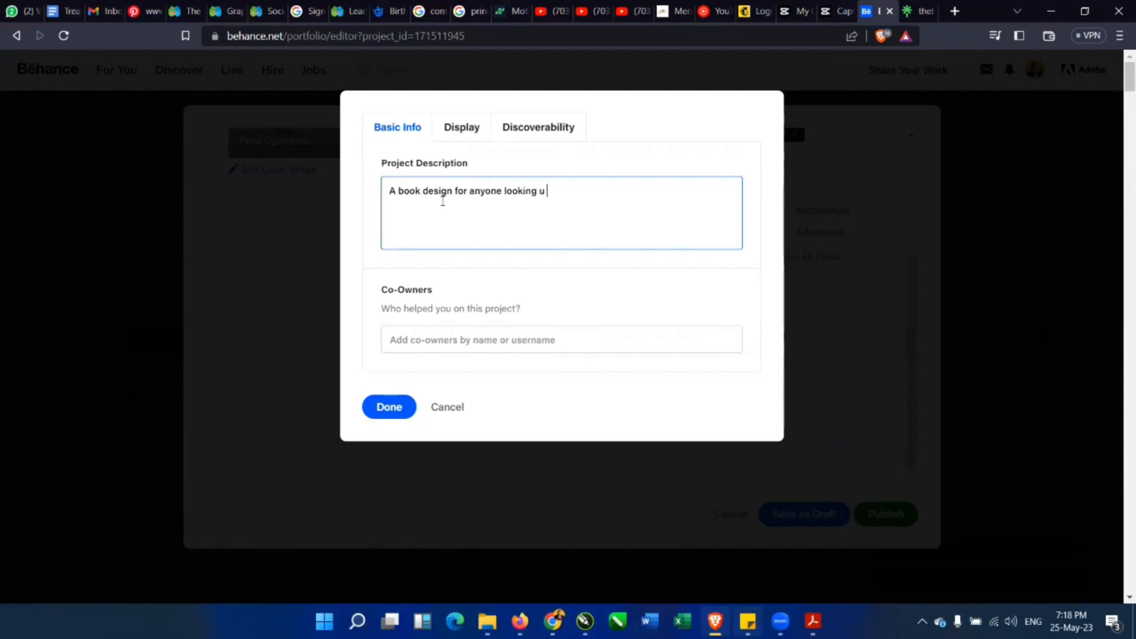
pyautogui.write('p to God for')
pyautogui.click(443, 201)
pyautogui.write('anything')
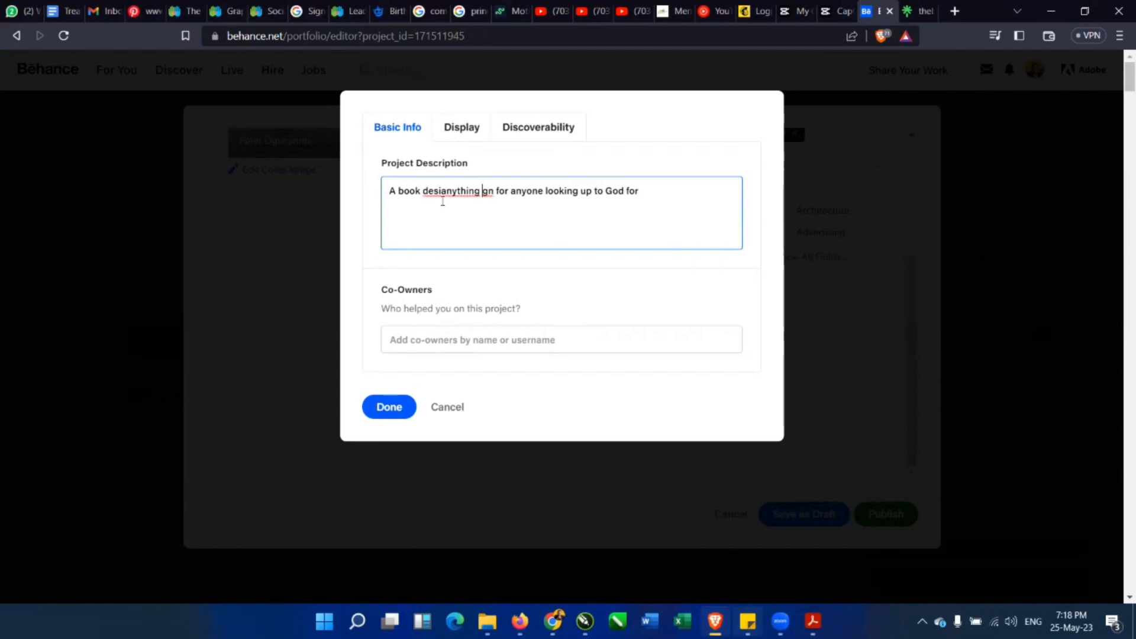
pyautogui.hotkey('ctrl', 'z')
pyautogui.press('End')
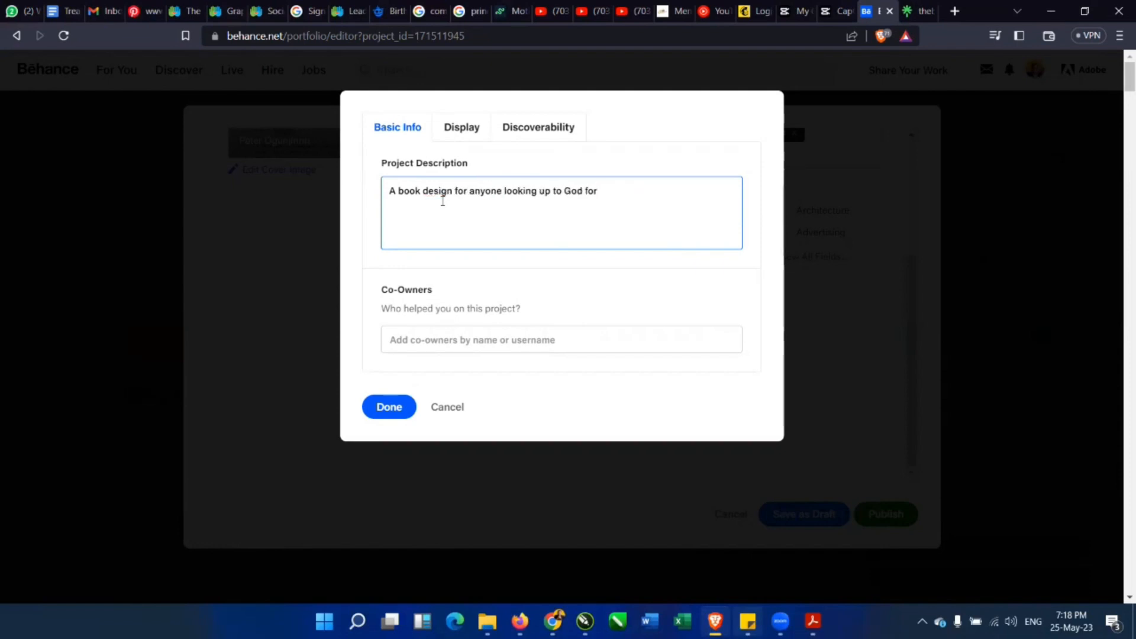
pyautogui.write('anything in their lives.')
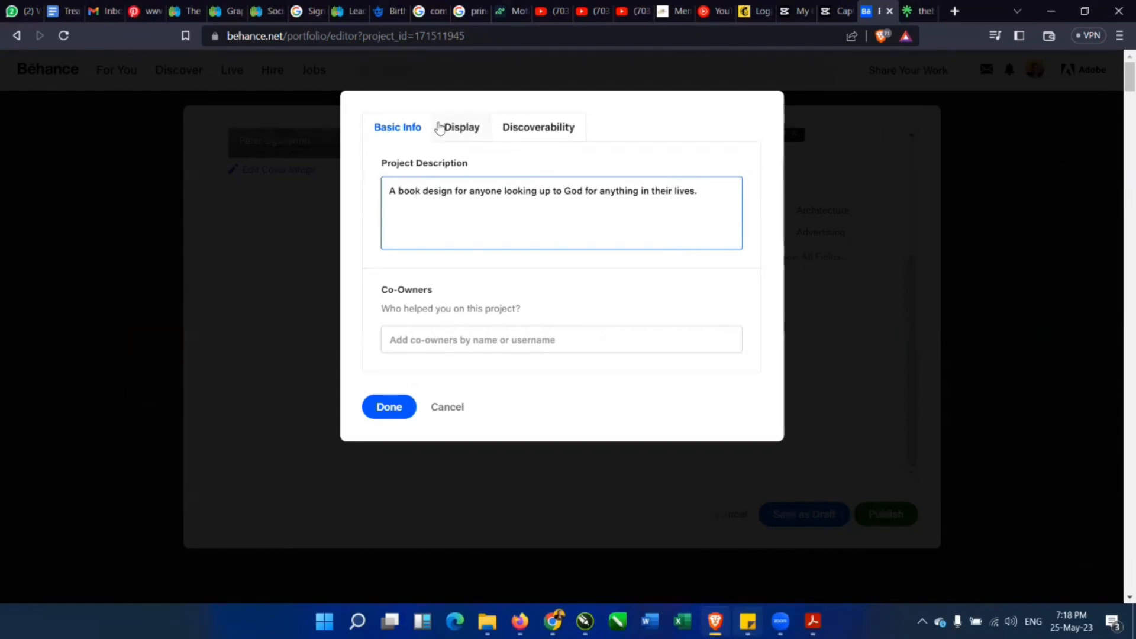
# Check the comment display and discoverability options, and save the additional project details.
pyautogui.click(462, 126)
pyautogui.click(418, 184)
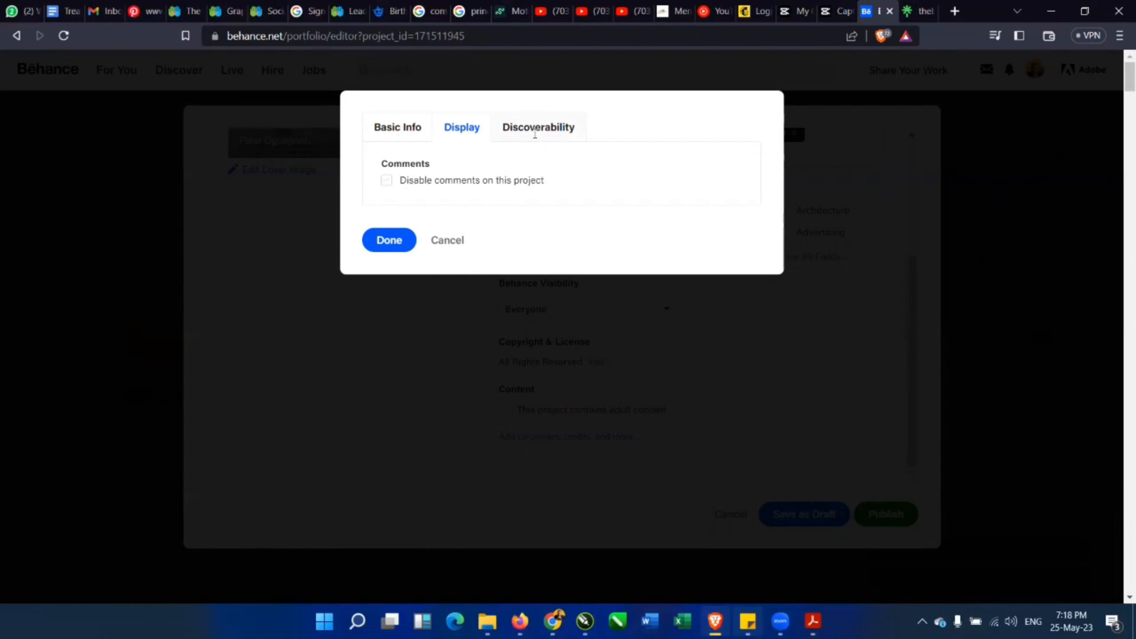
pyautogui.click(535, 132)
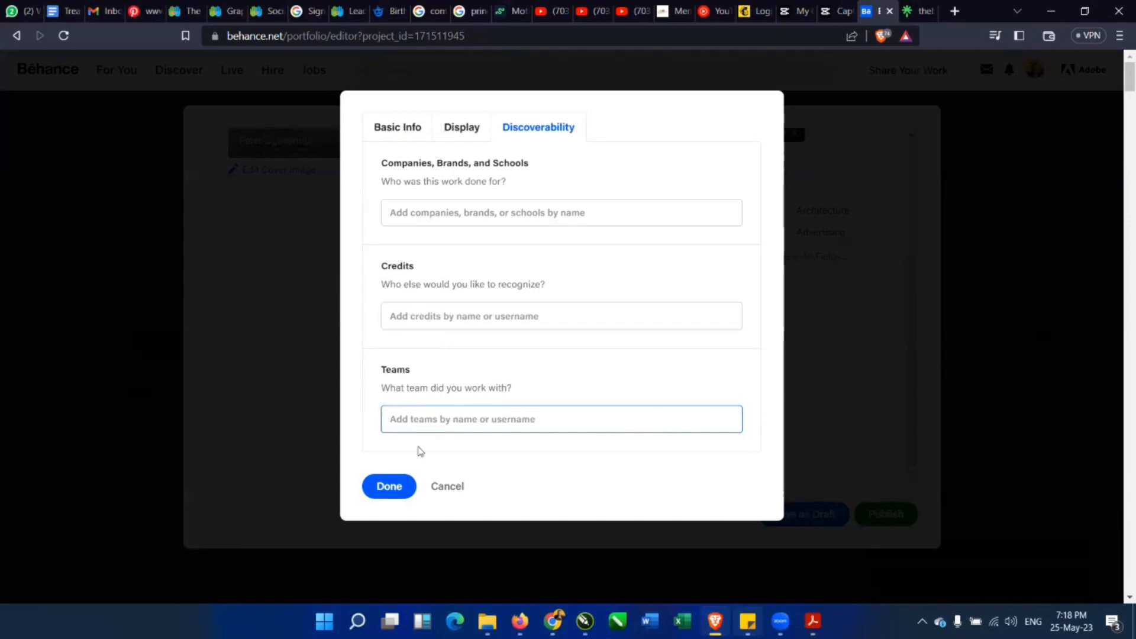
pyautogui.click(394, 490)
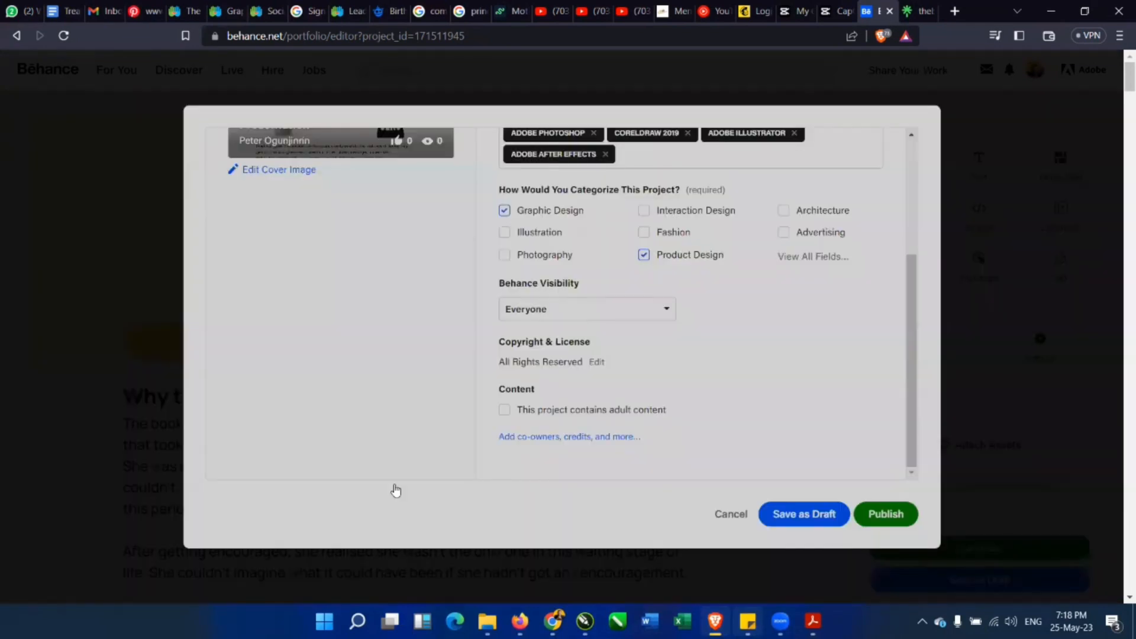
# Replace the project cover with the Display Behance image from The Book folder and apply the crop.
pyautogui.scroll(3, 459, 336)
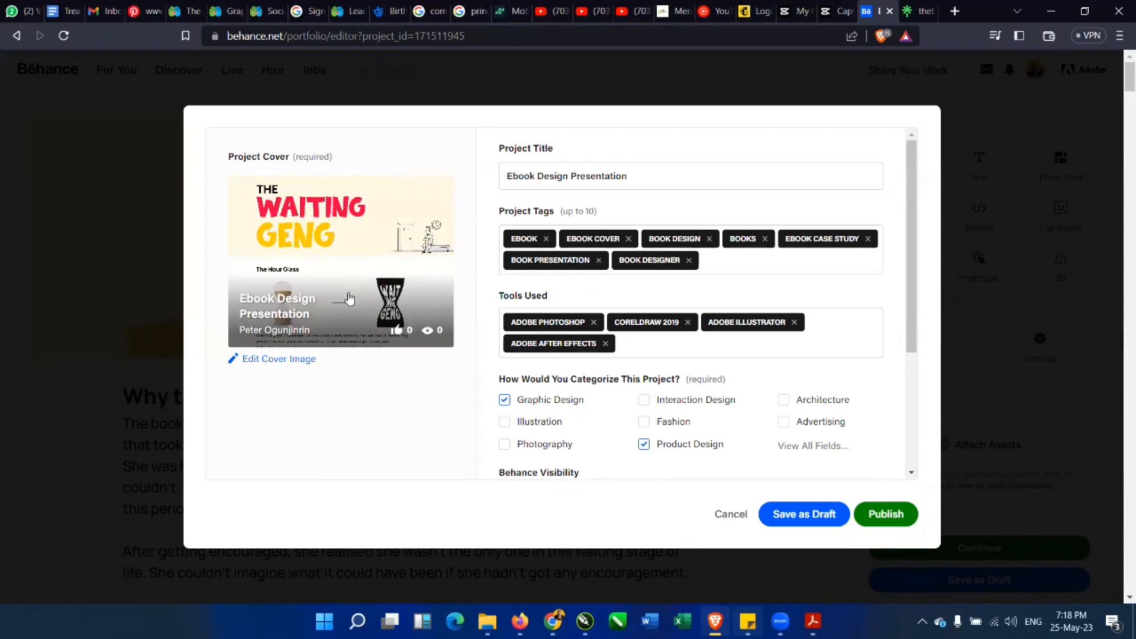
pyautogui.click(281, 359)
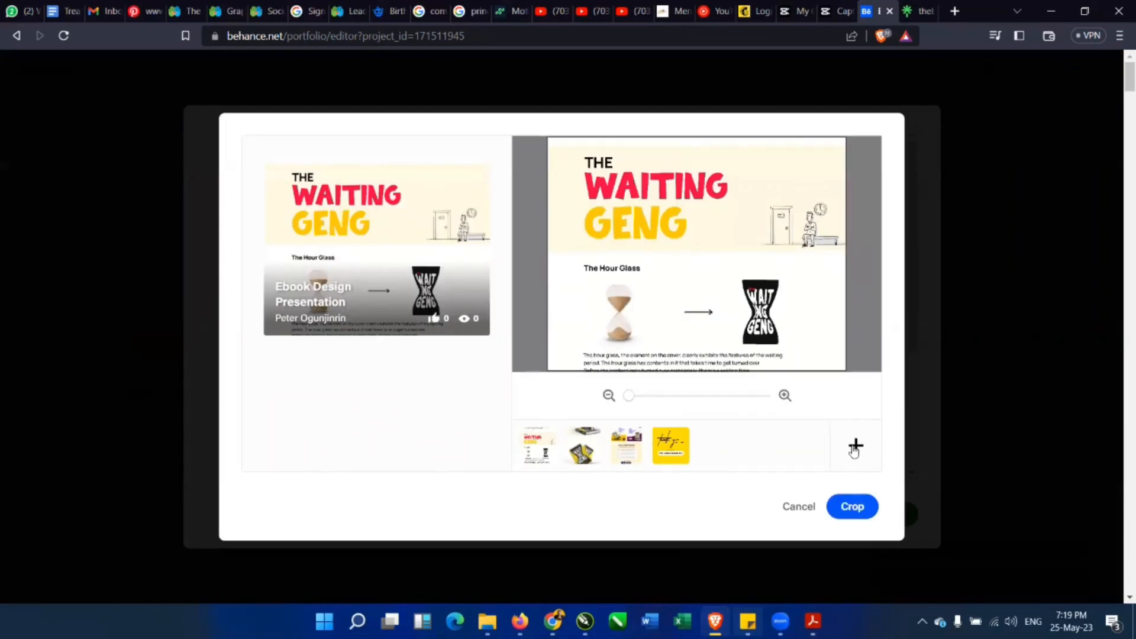
pyautogui.click(855, 447)
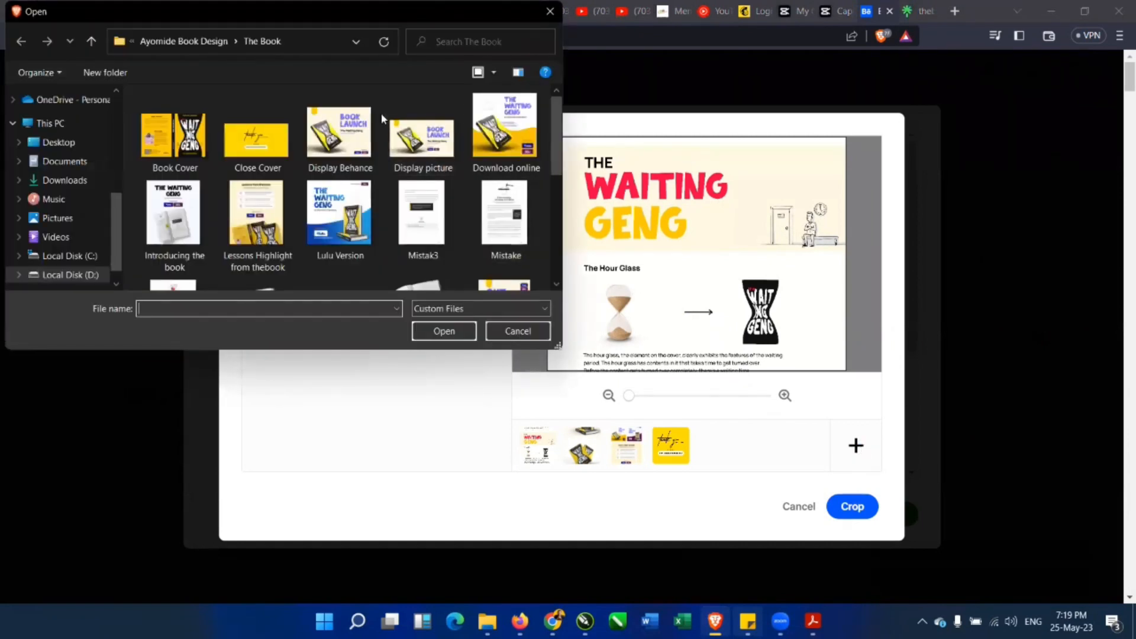
pyautogui.click(348, 145)
pyautogui.click(438, 328)
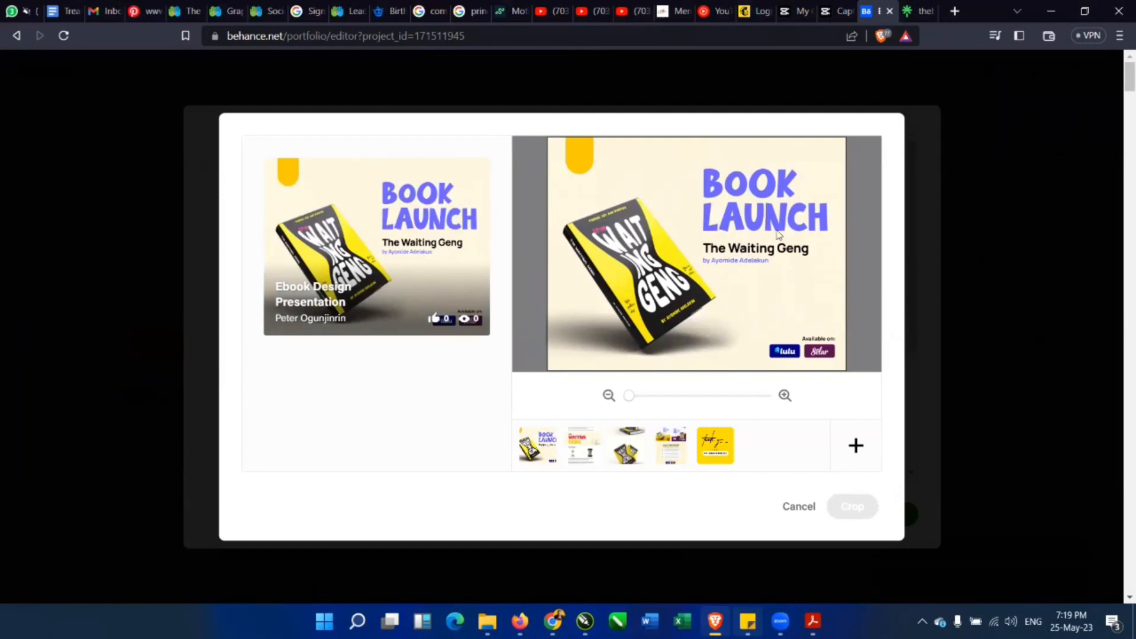
pyautogui.moveTo(550, 245); pyautogui.dragTo(653, 291)
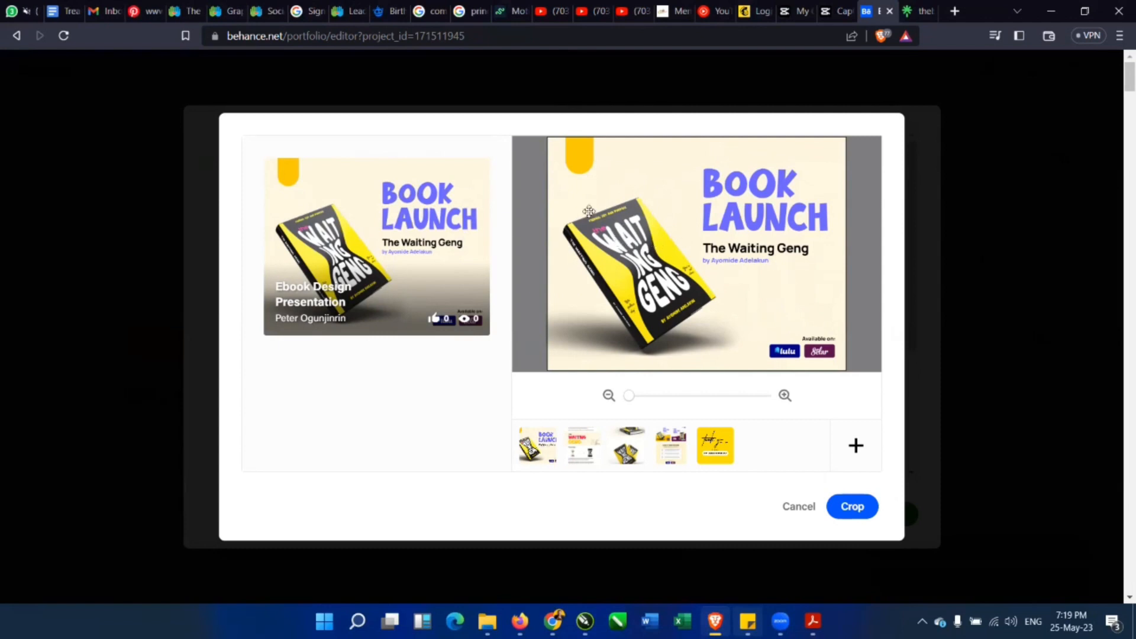
pyautogui.click(854, 512)
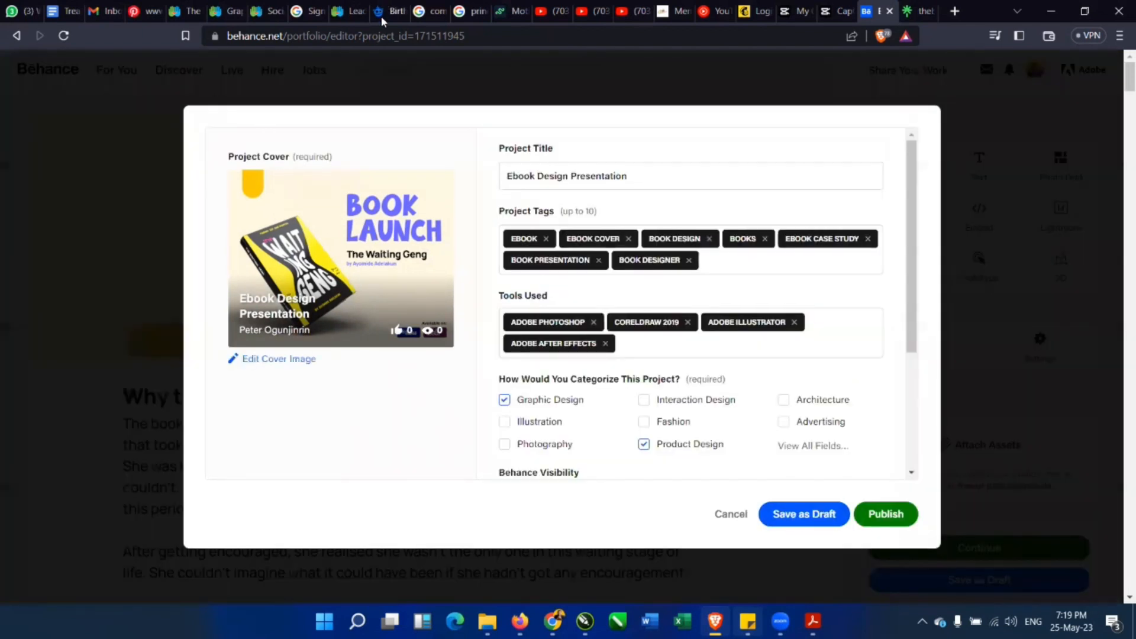
# Check the project settings once more, publish the project, and select its share link.
pyautogui.scroll(-3, 751, 347)
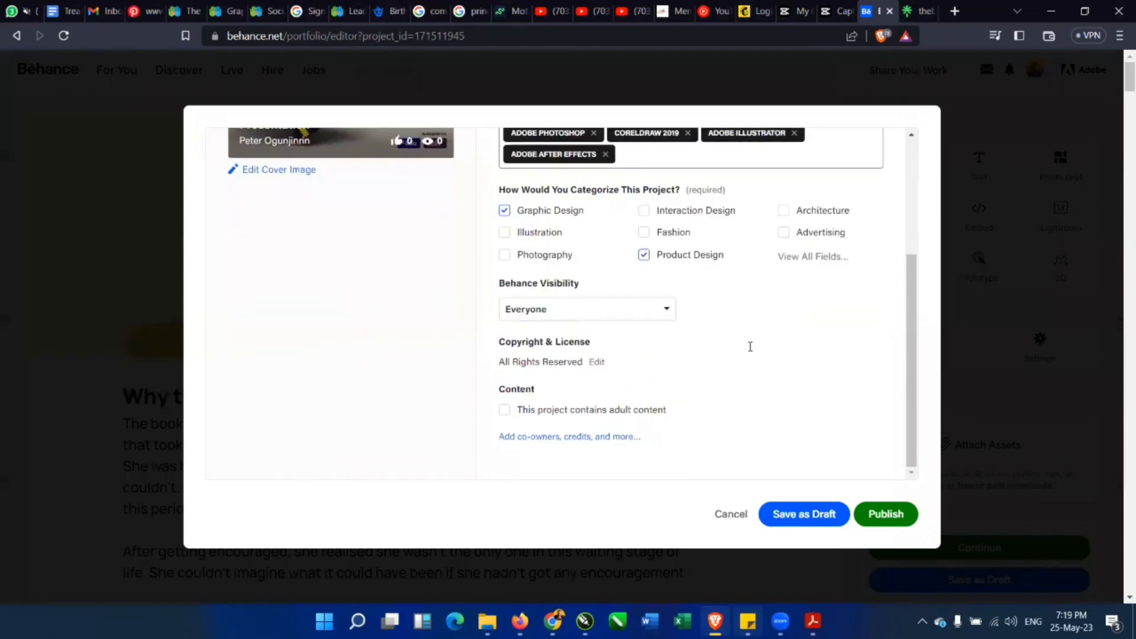
pyautogui.scroll(3, 751, 346)
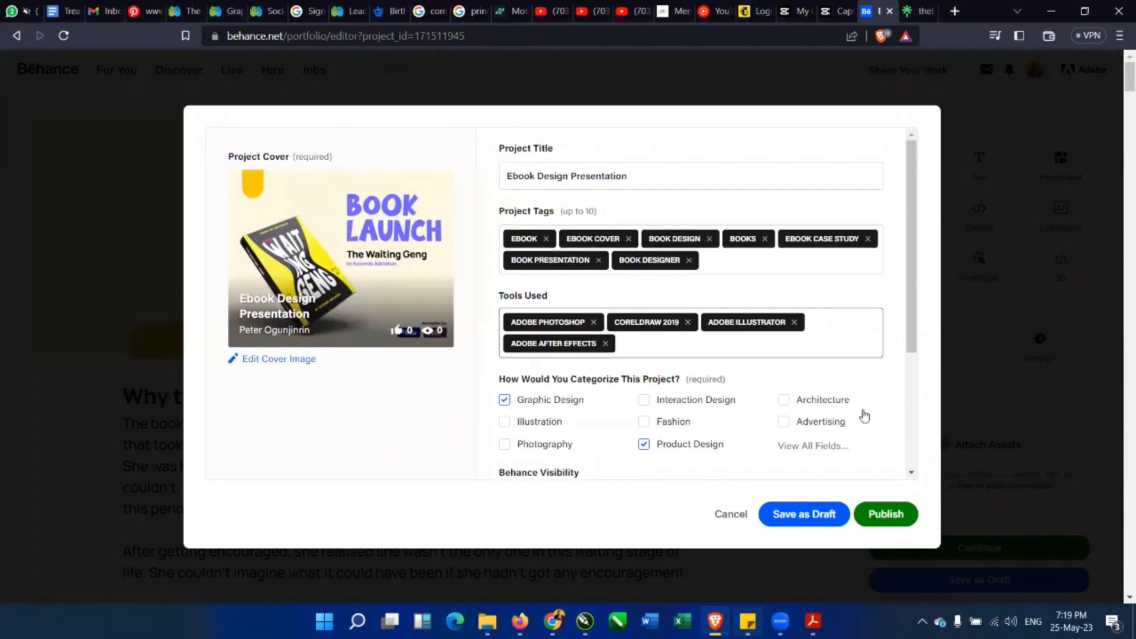
pyautogui.click(882, 514)
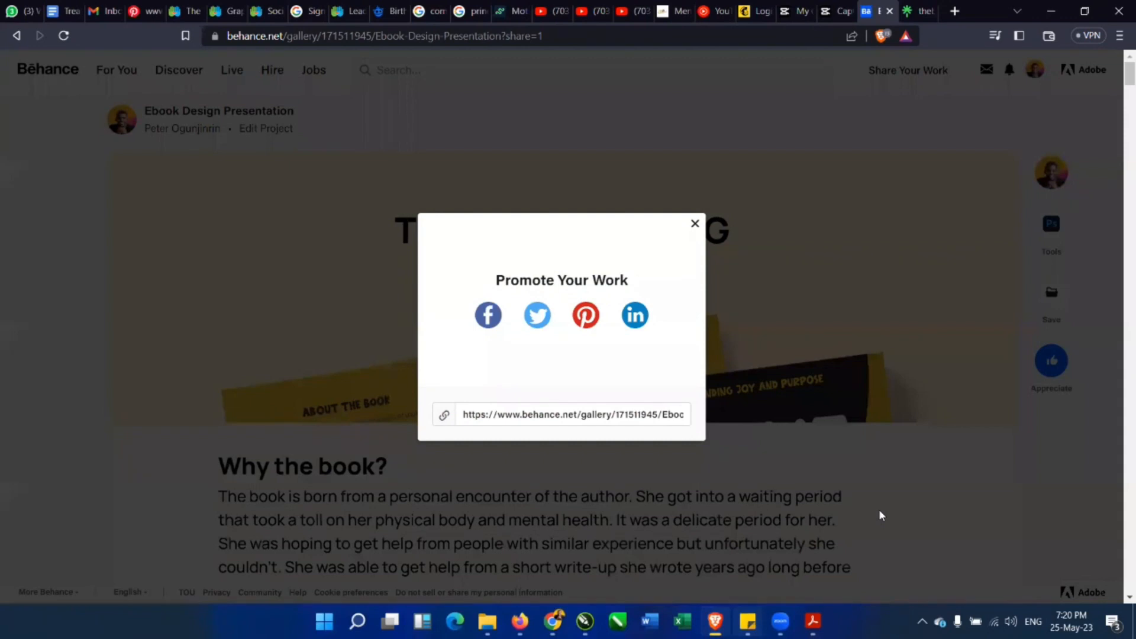
pyautogui.click(601, 420)
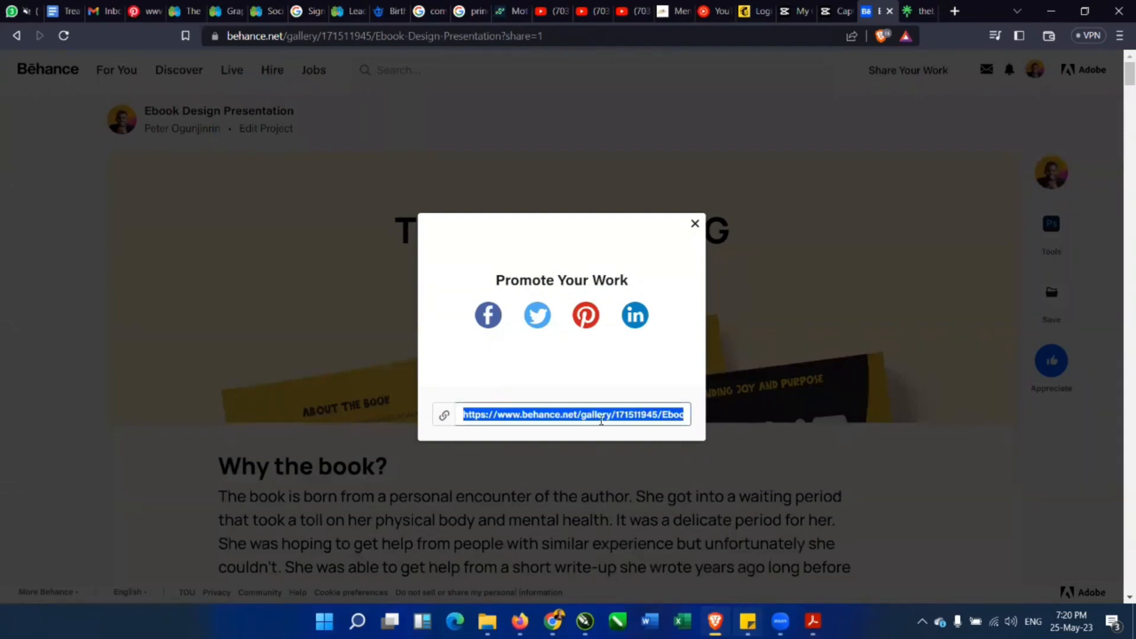
# Copy the published project's share link and close the Promote Your Work dialog.
pyautogui.rightClick(601, 420)
pyautogui.click(651, 432)
pyautogui.click(695, 224)
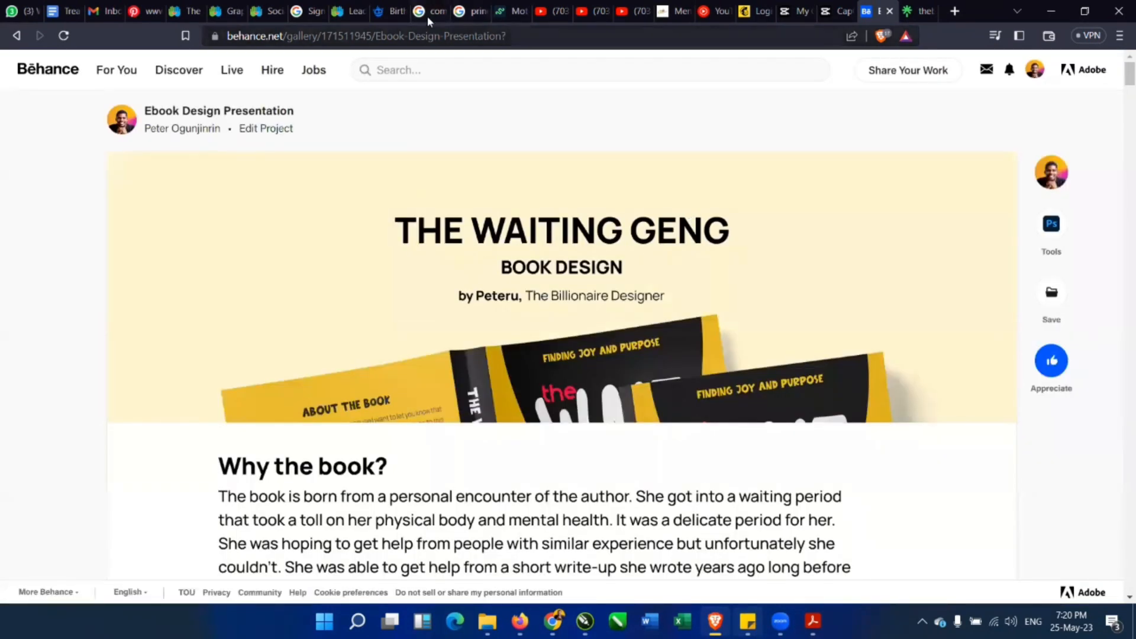
# Copy the web address of the published Ebook Design Presentation page from the browser.
pyautogui.hotkey('ctrl', 'l')
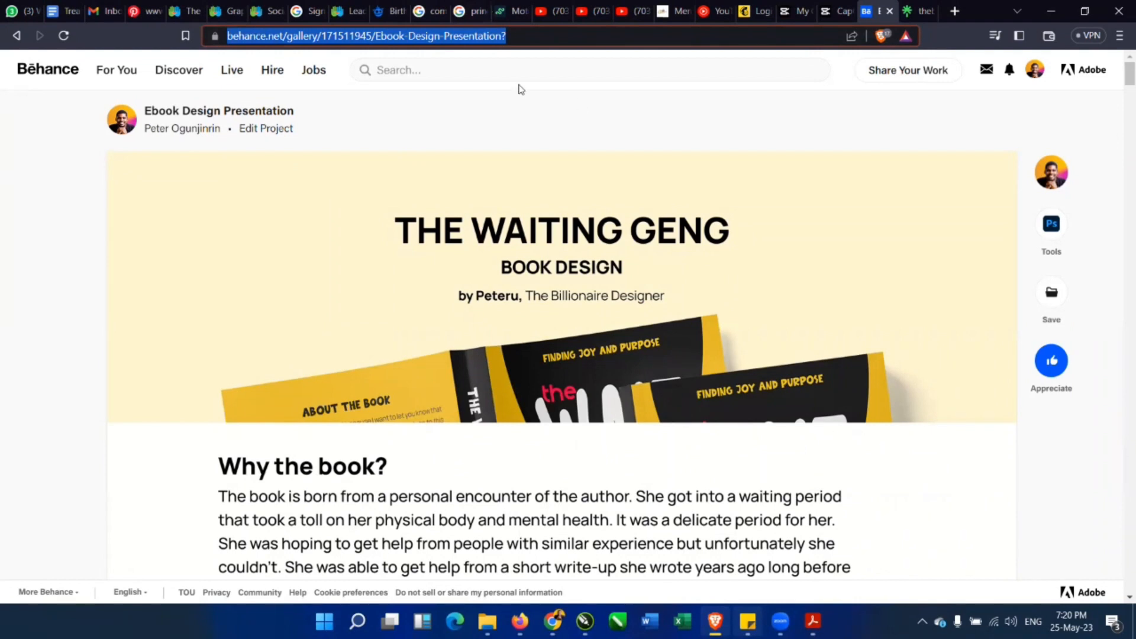
pyautogui.press('Menu')
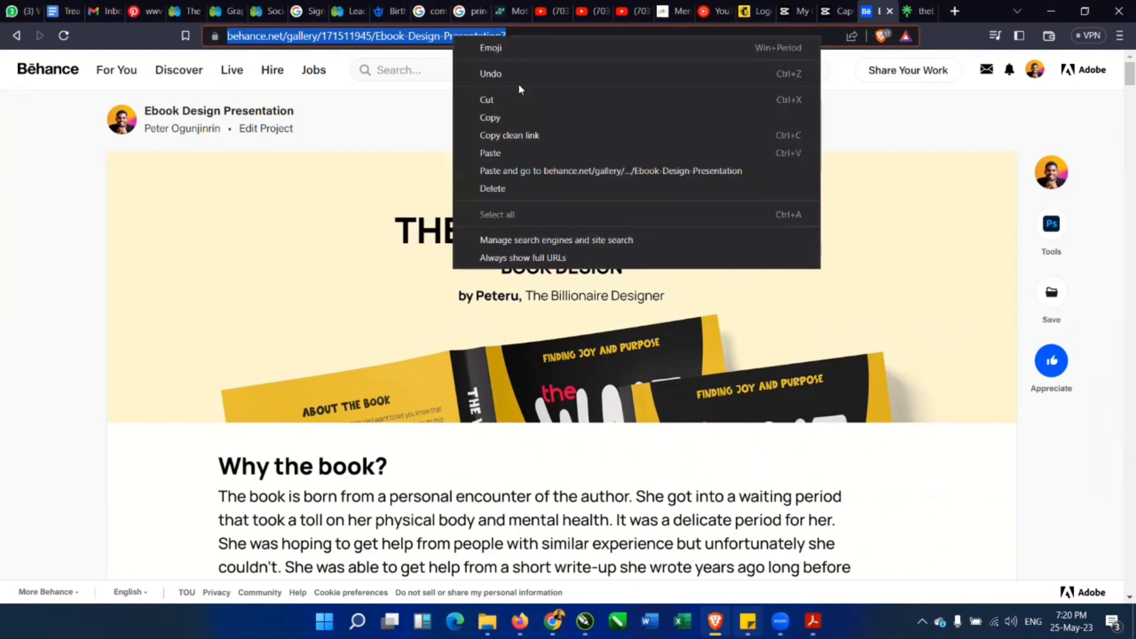
pyautogui.click(496, 121)
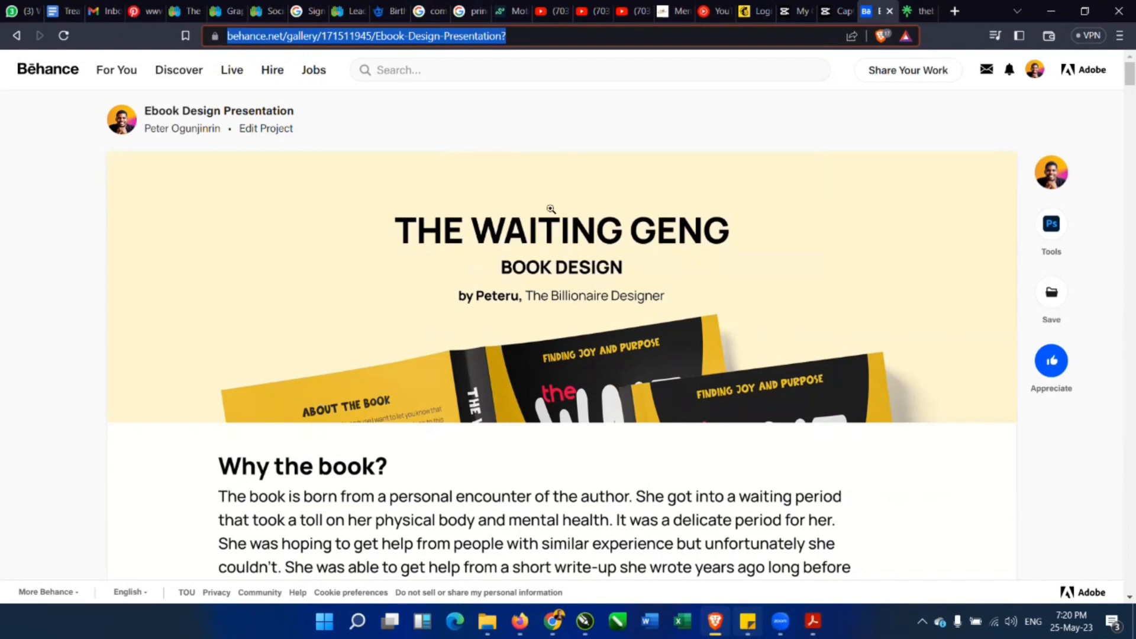
# Review the published project from the opening banner through the book mockups, author section and lessons to the embedded video.
pyautogui.scroll(-20, 602, 305)
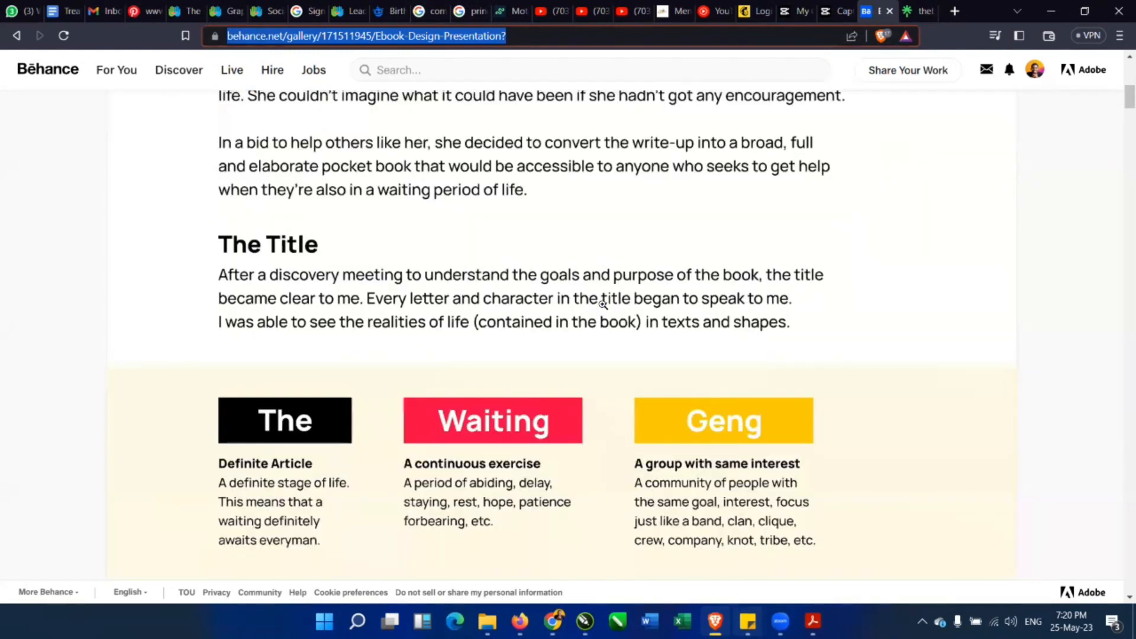
pyautogui.scroll(-20, 602, 304)
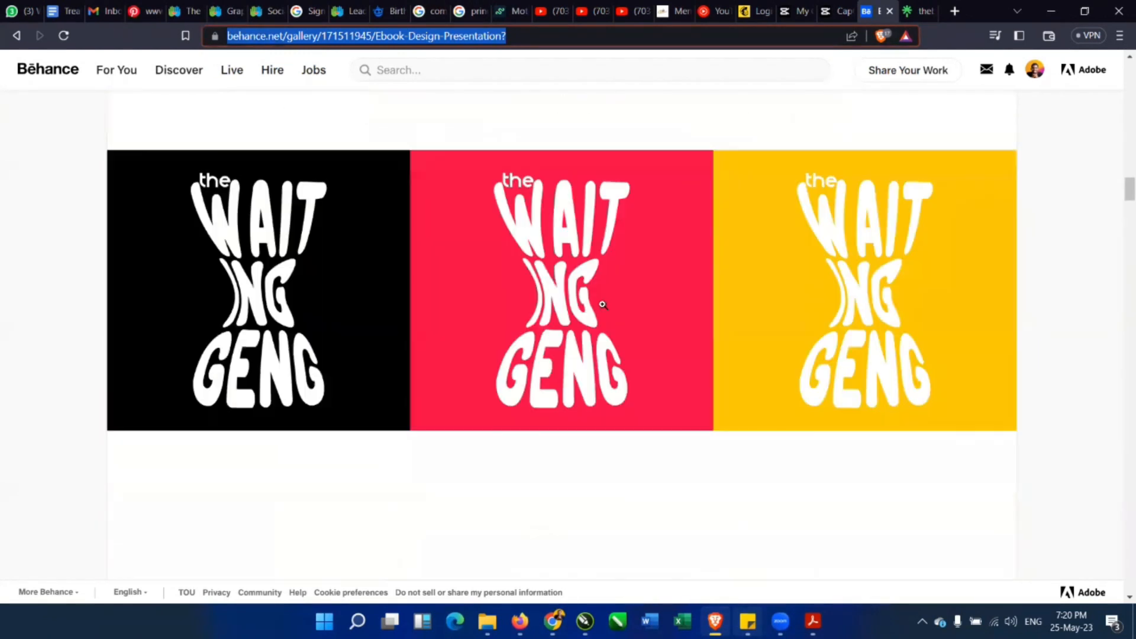
pyautogui.scroll(-20, 602, 304)
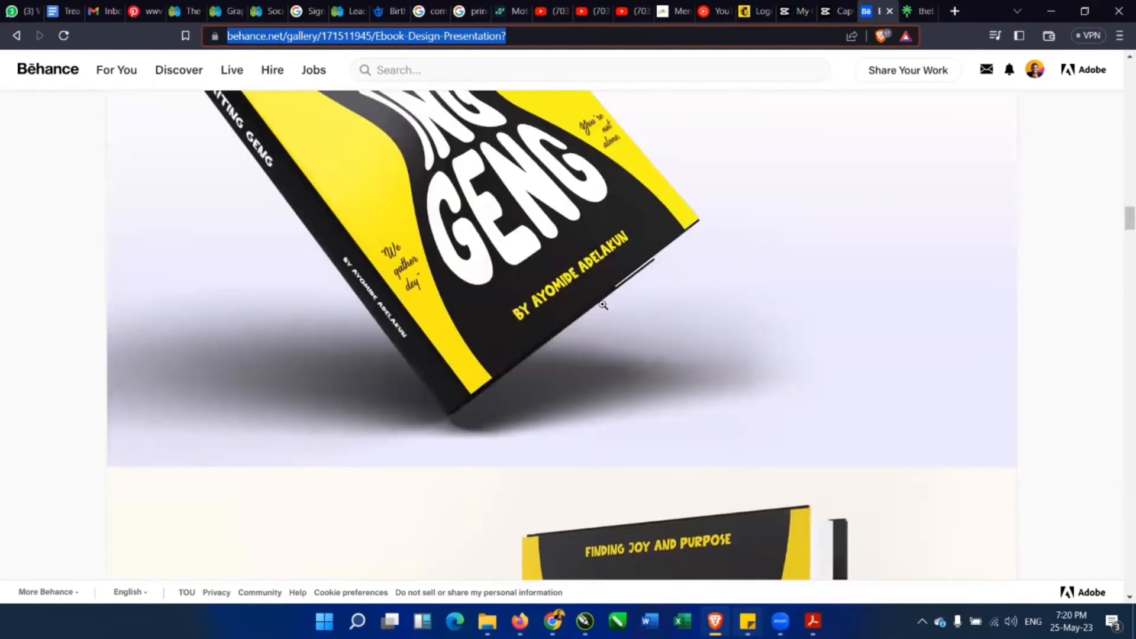
pyautogui.scroll(-20, 603, 304)
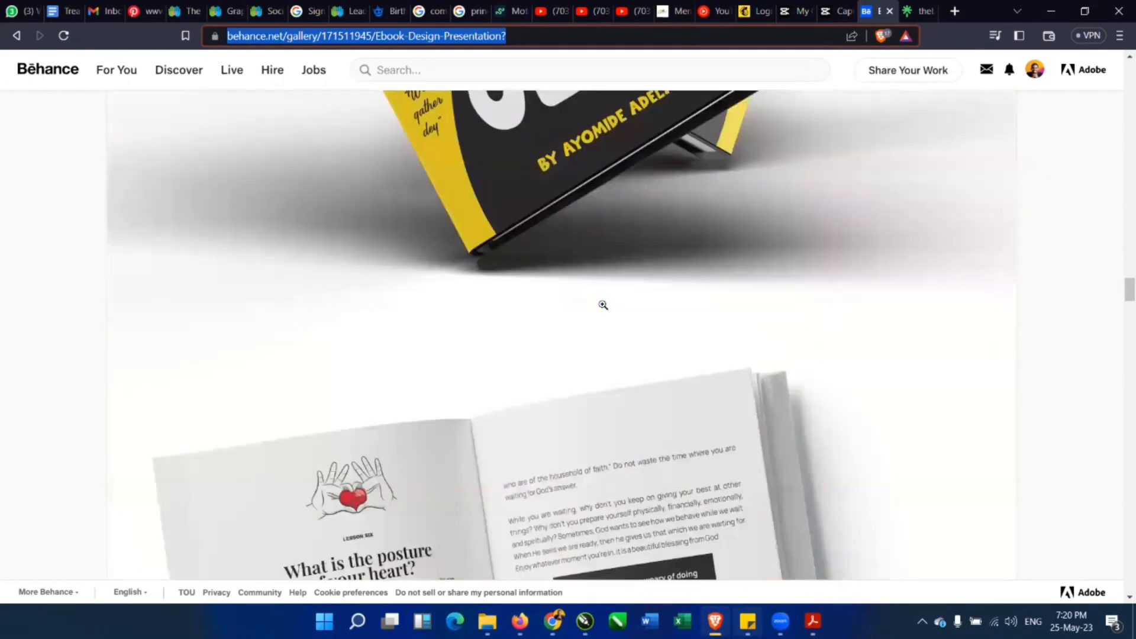
pyautogui.scroll(-15, 603, 304)
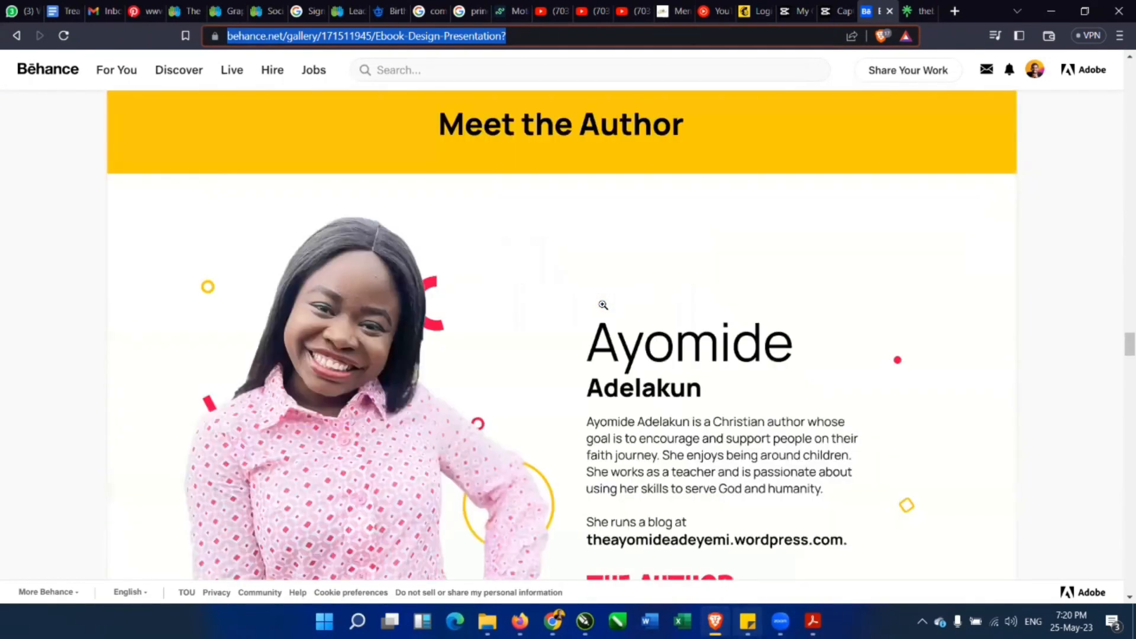
pyautogui.scroll(-8, 602, 305)
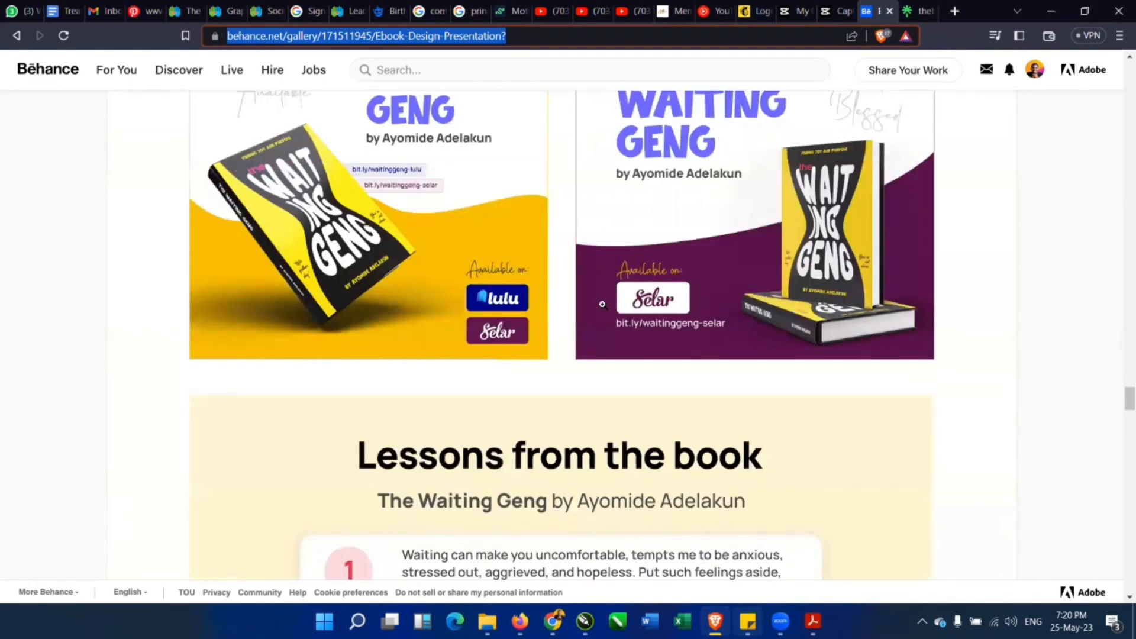
pyautogui.scroll(-15, 603, 304)
pyautogui.scroll(-20, 602, 304)
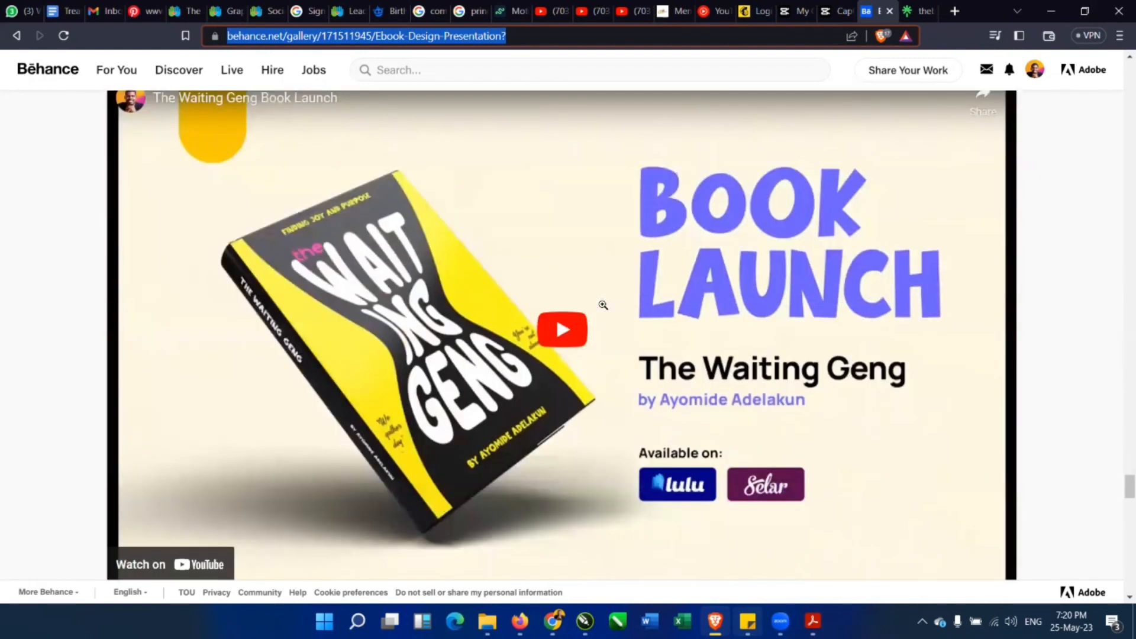
# Play the embedded The Waiting Geng Book Launch video to check it, and pause it partway.
pyautogui.scroll(10, 603, 304)
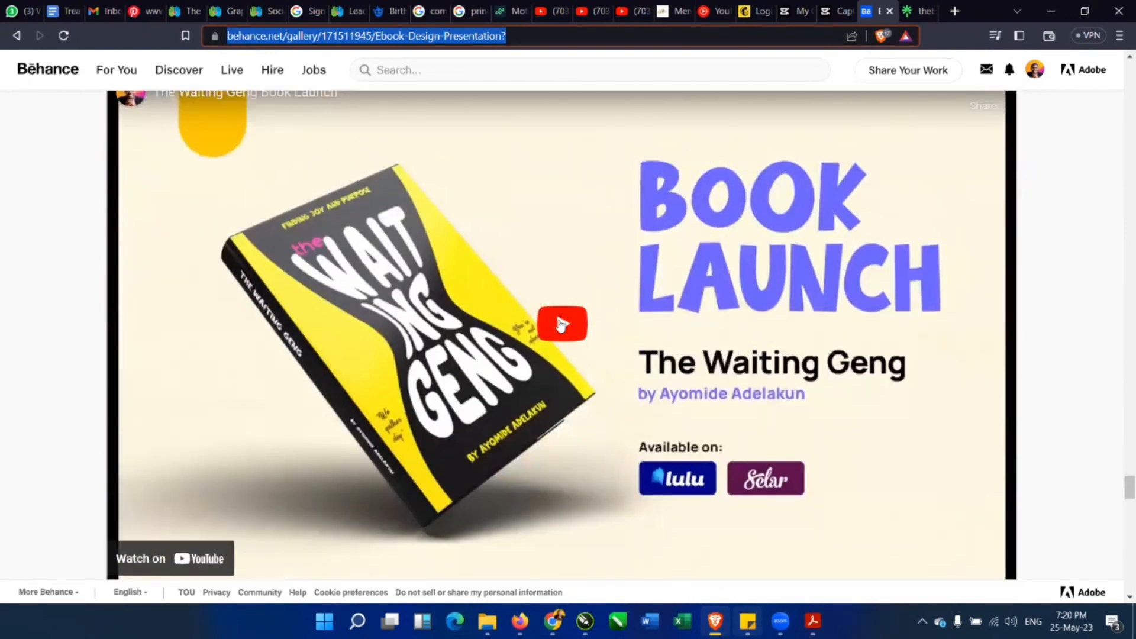
pyautogui.click(561, 325)
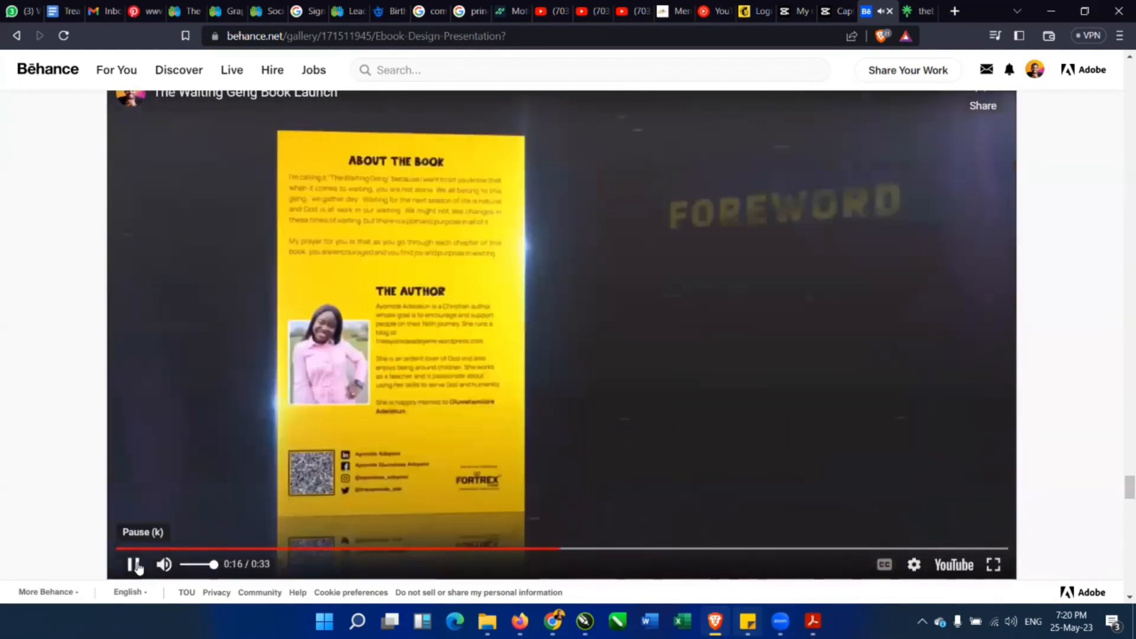
pyautogui.click(134, 565)
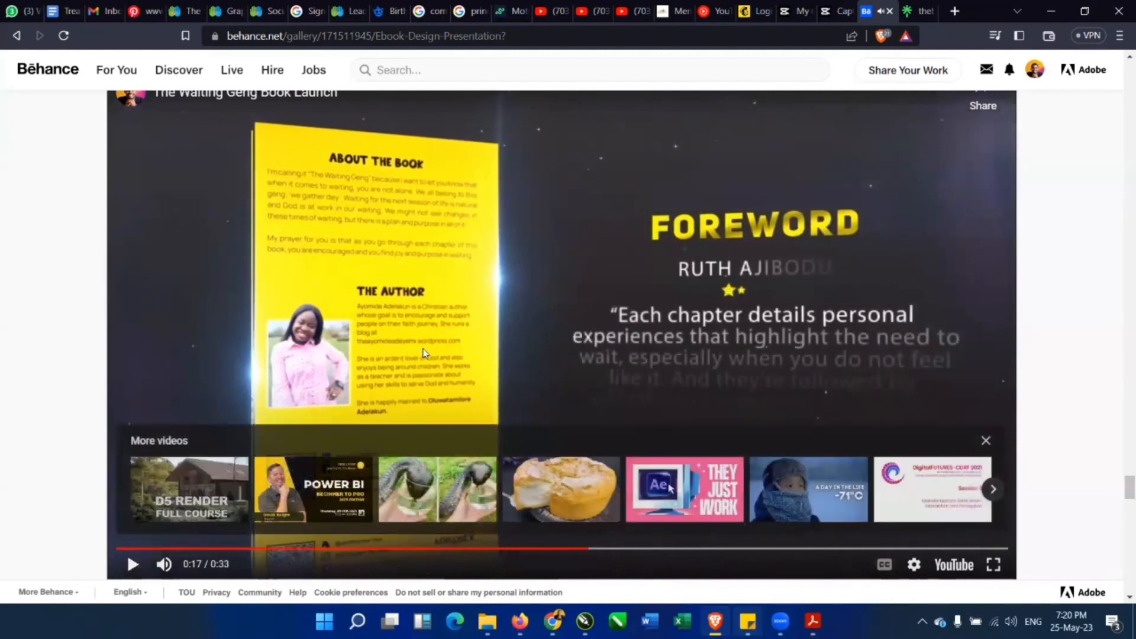
# Check the closing contact and View my Portfolio sections, and look back through the project up to its title banner.
pyautogui.scroll(6, 423, 353)
pyautogui.scroll(-12, 422, 354)
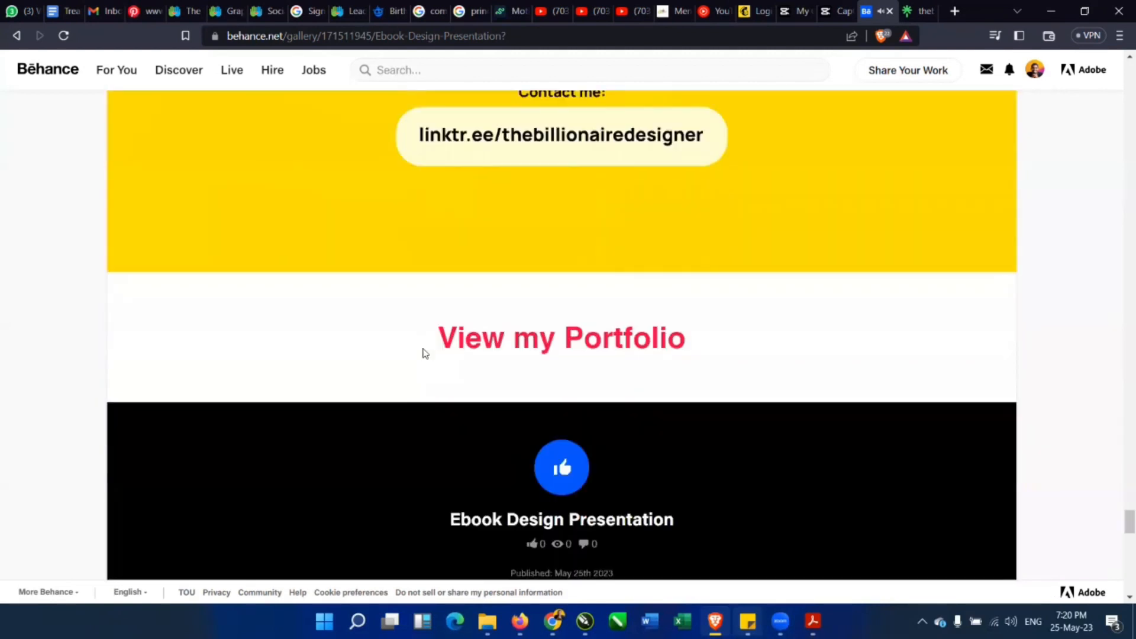
pyautogui.scroll(10, 423, 353)
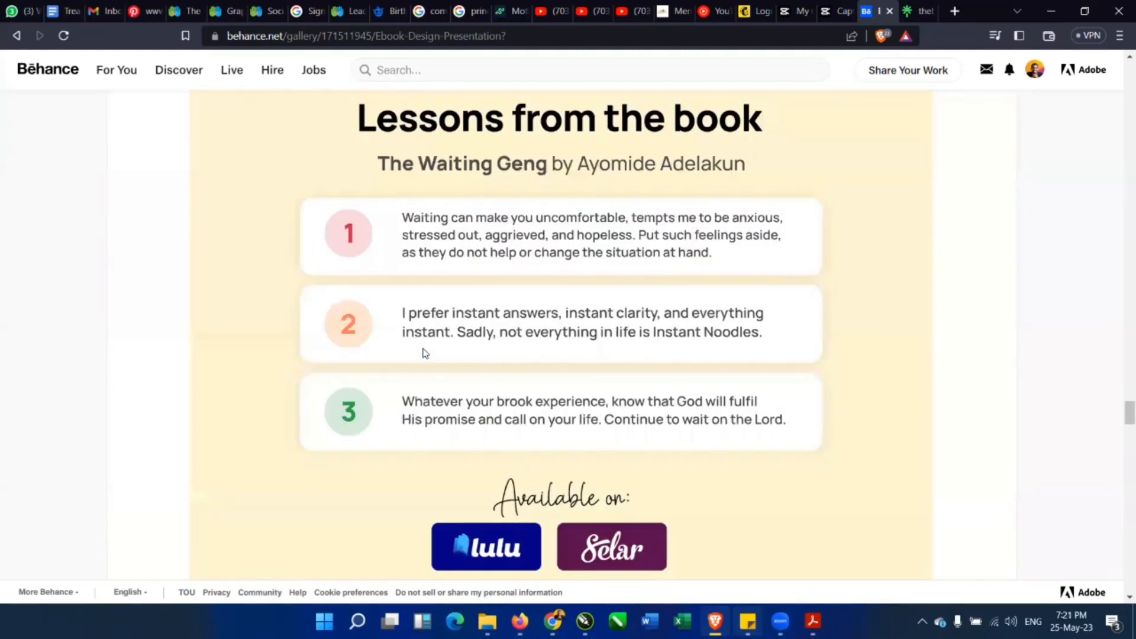
pyautogui.scroll(10, 422, 353)
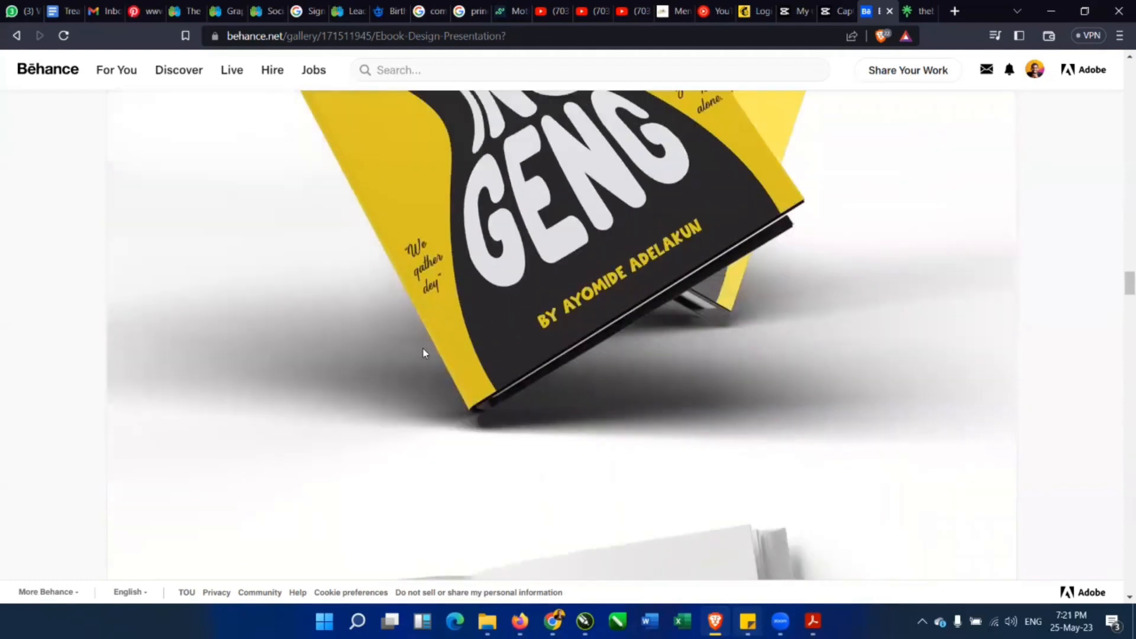
pyautogui.scroll(12, 423, 353)
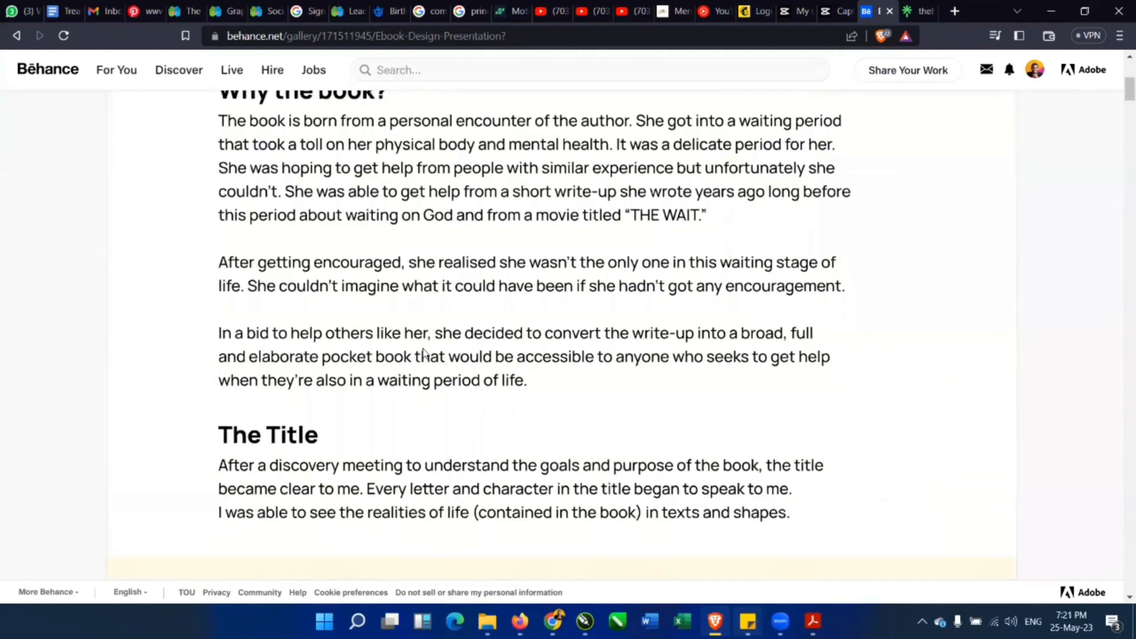
pyautogui.scroll(5, 423, 354)
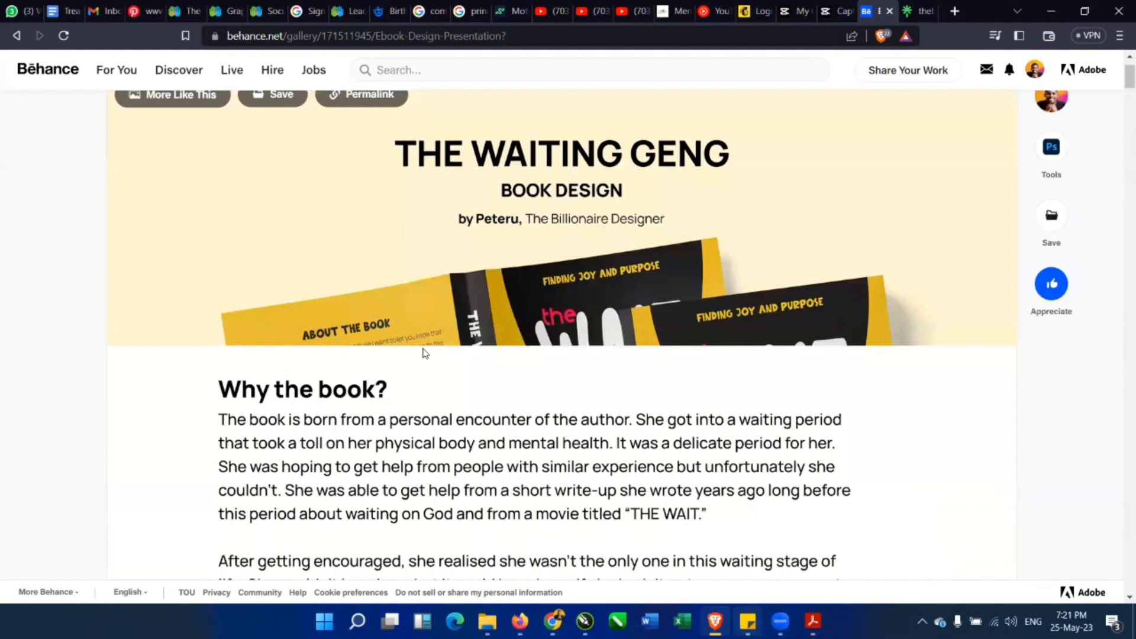
pyautogui.scroll(2, 423, 354)
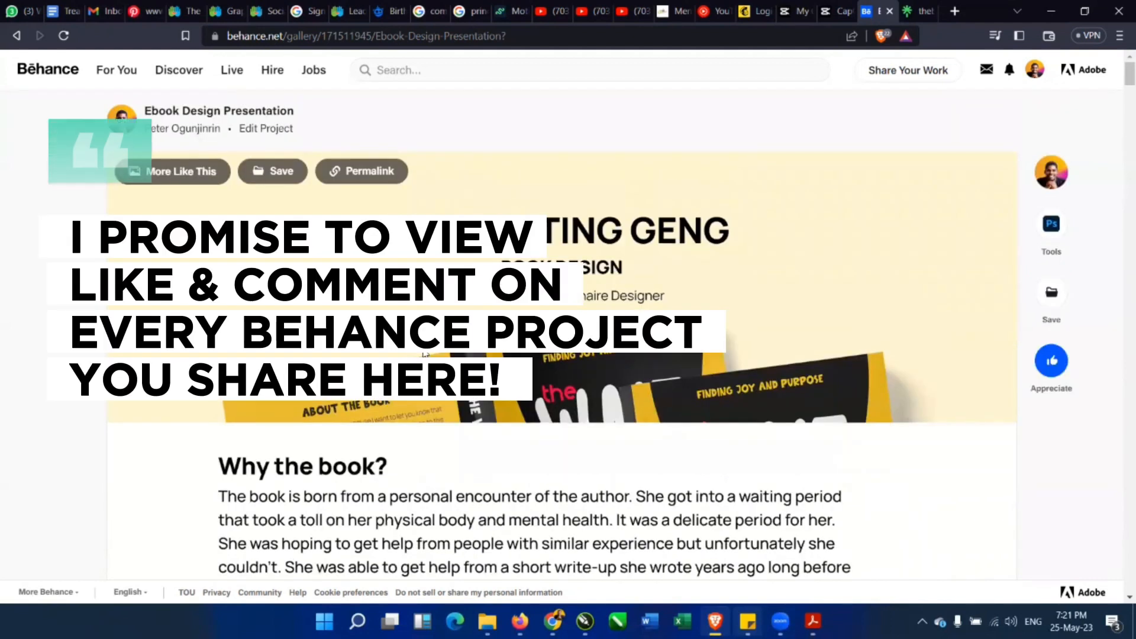